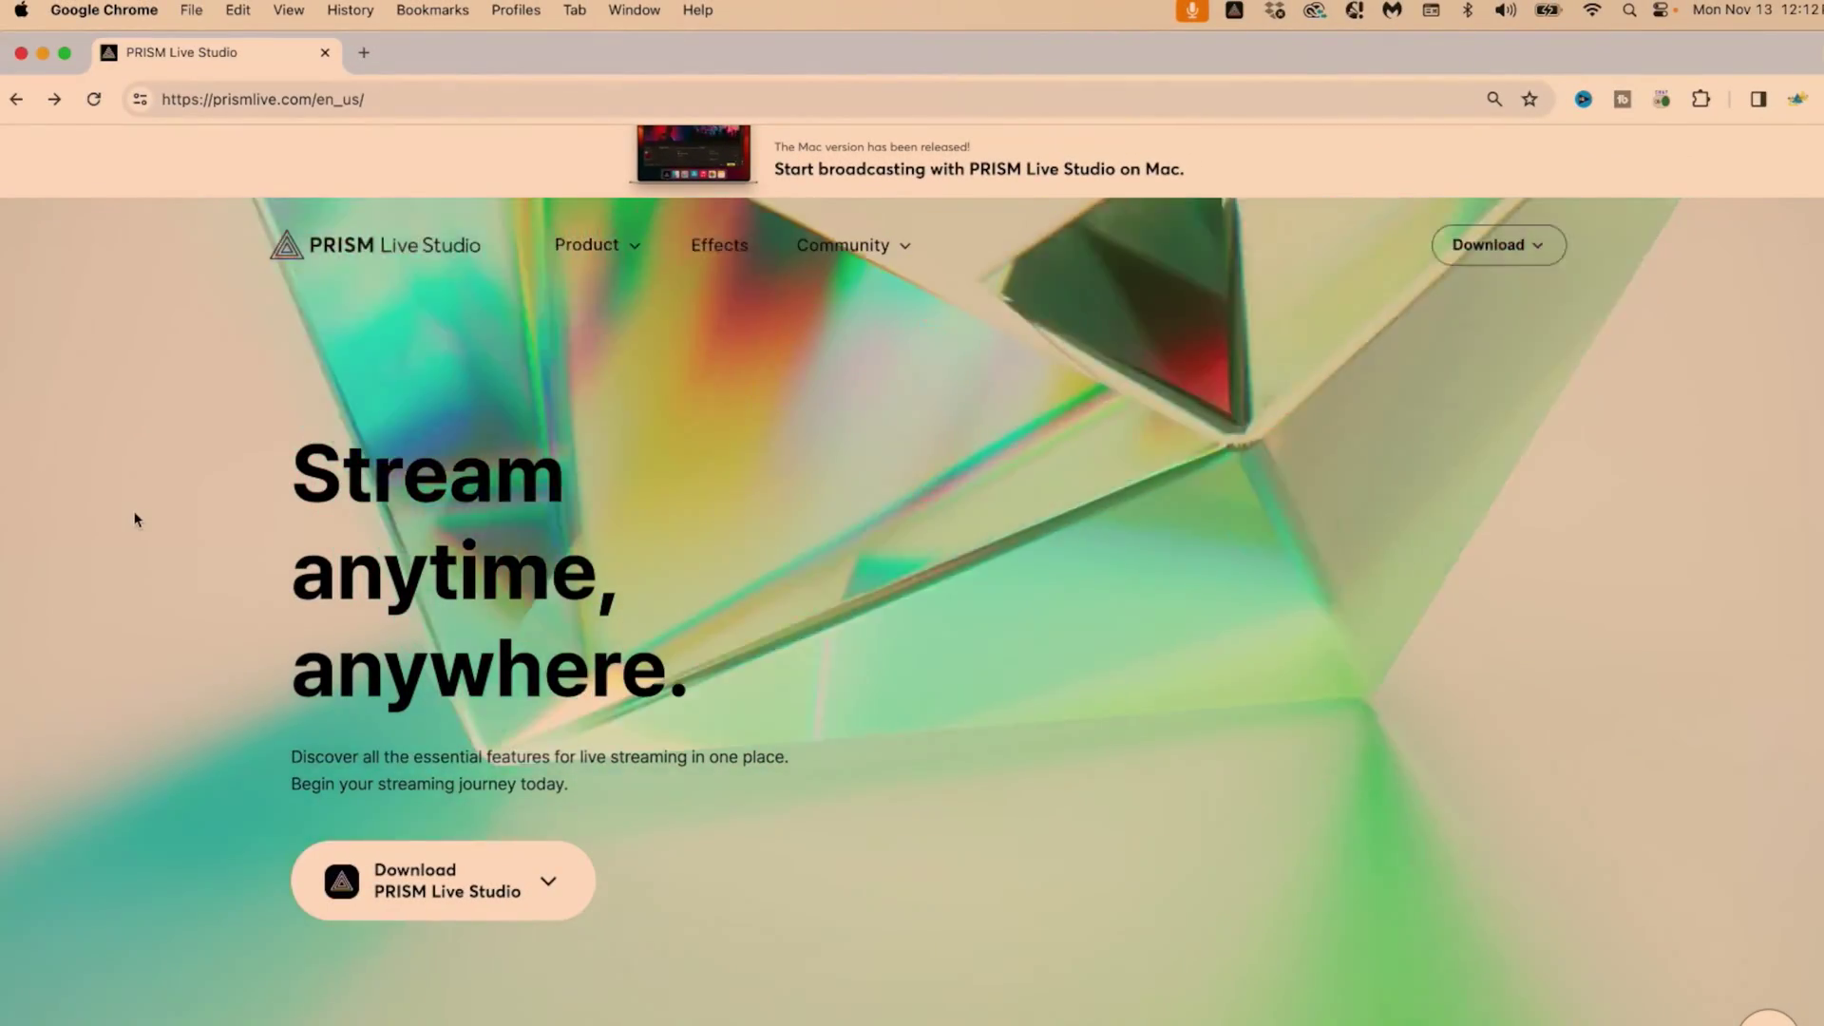
Download the macOS (Apple Silicon) version of PRISM Lens from the PRISM Live Studio website's Lens desktop app page.
{"action": "left_click", "coordinate": [444, 891]}
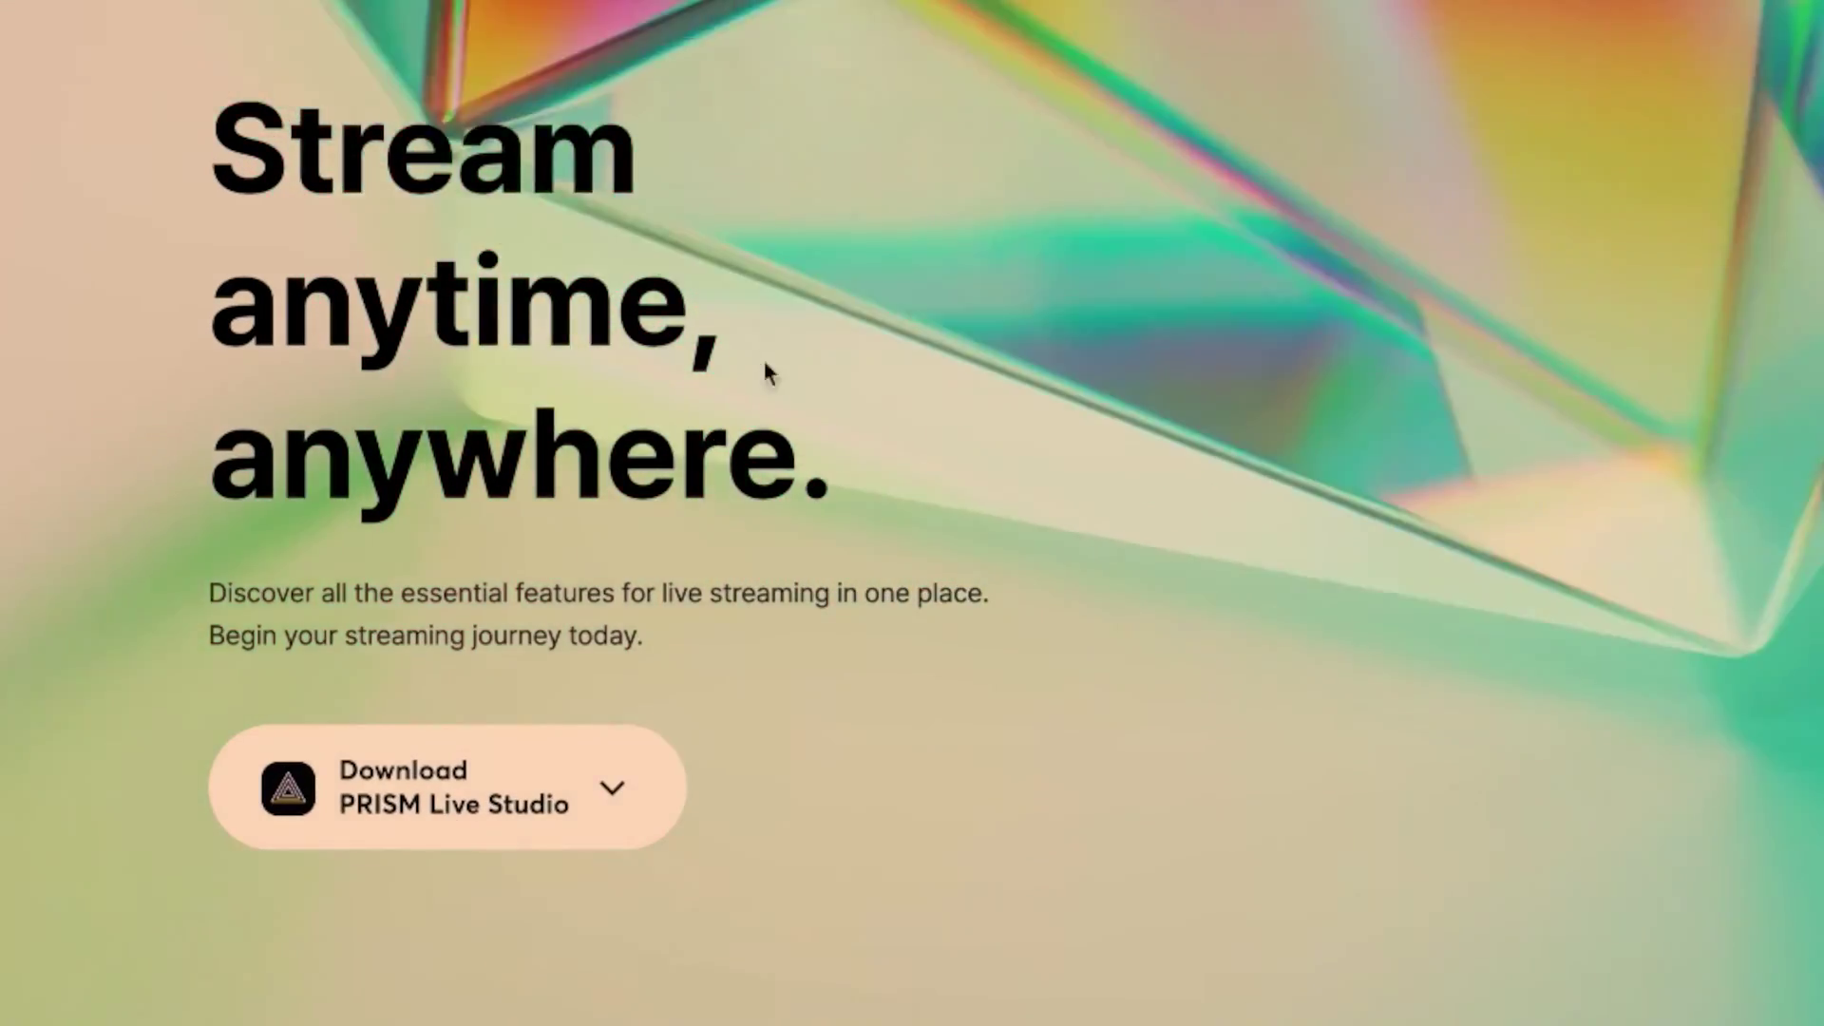
{"action": "mouse_move", "coordinate": [599, 252]}
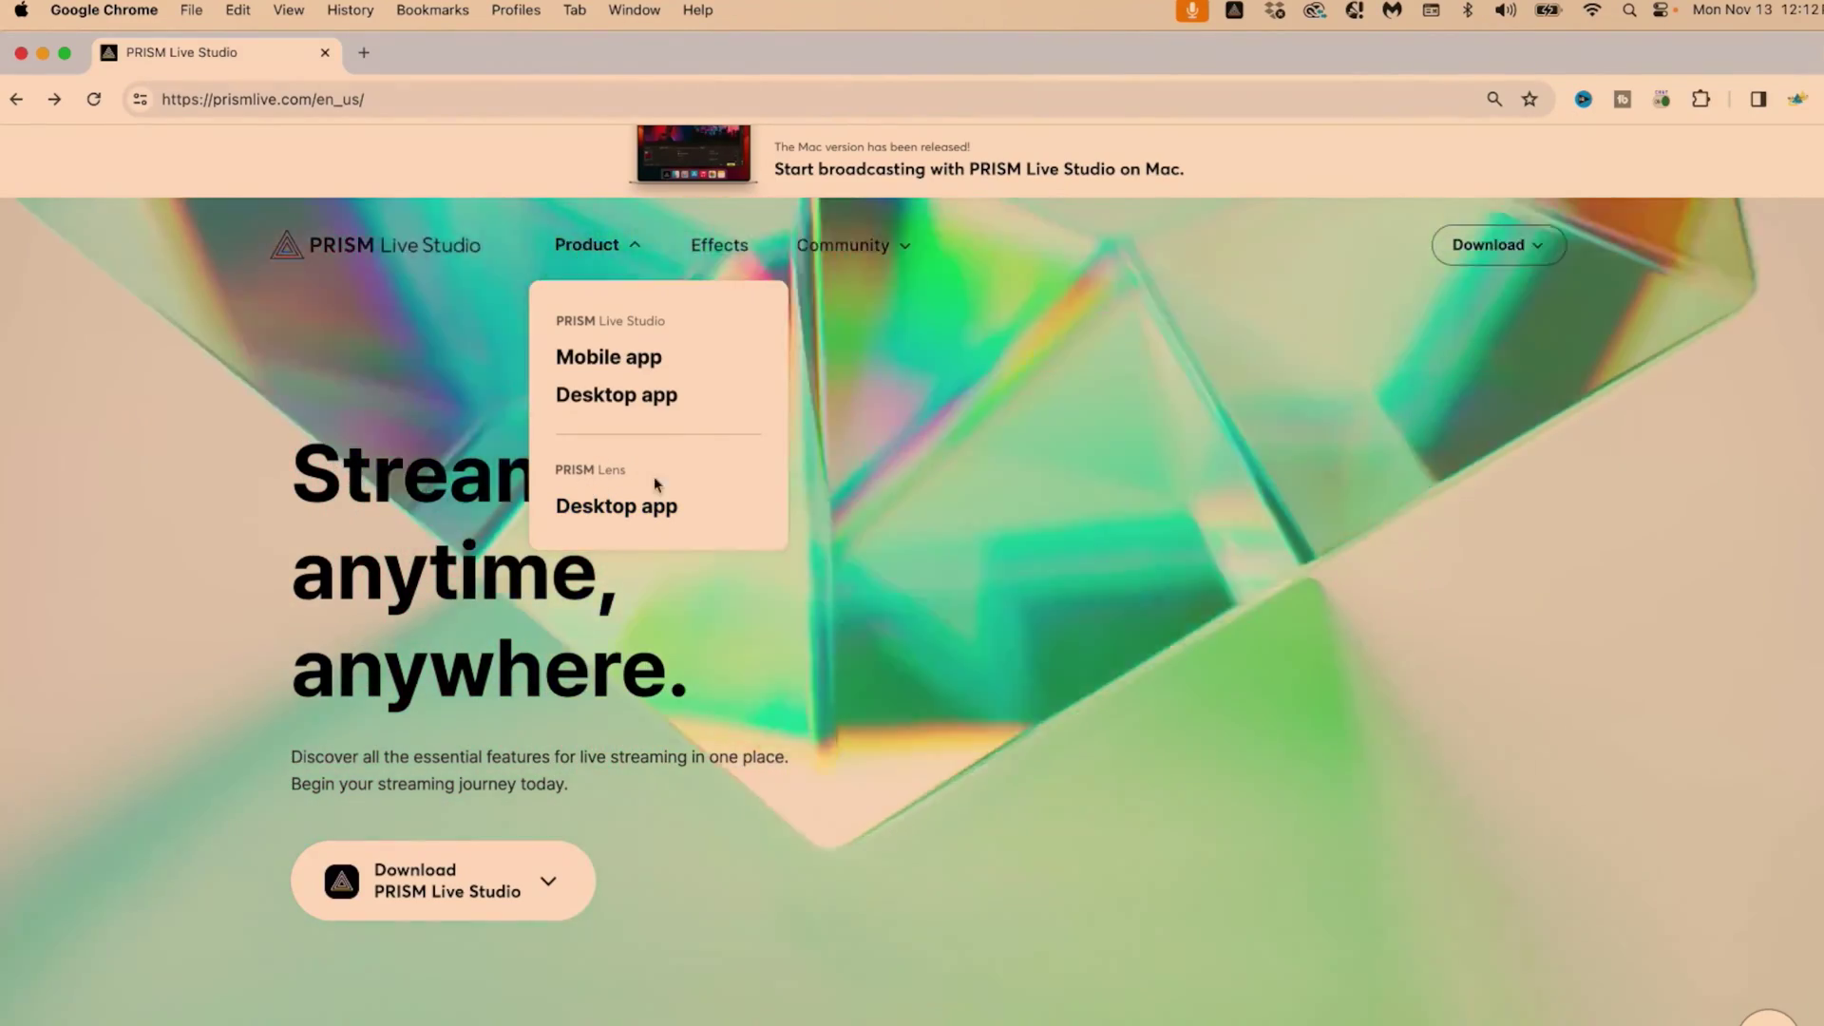
{"action": "left_click", "coordinate": [622, 511]}
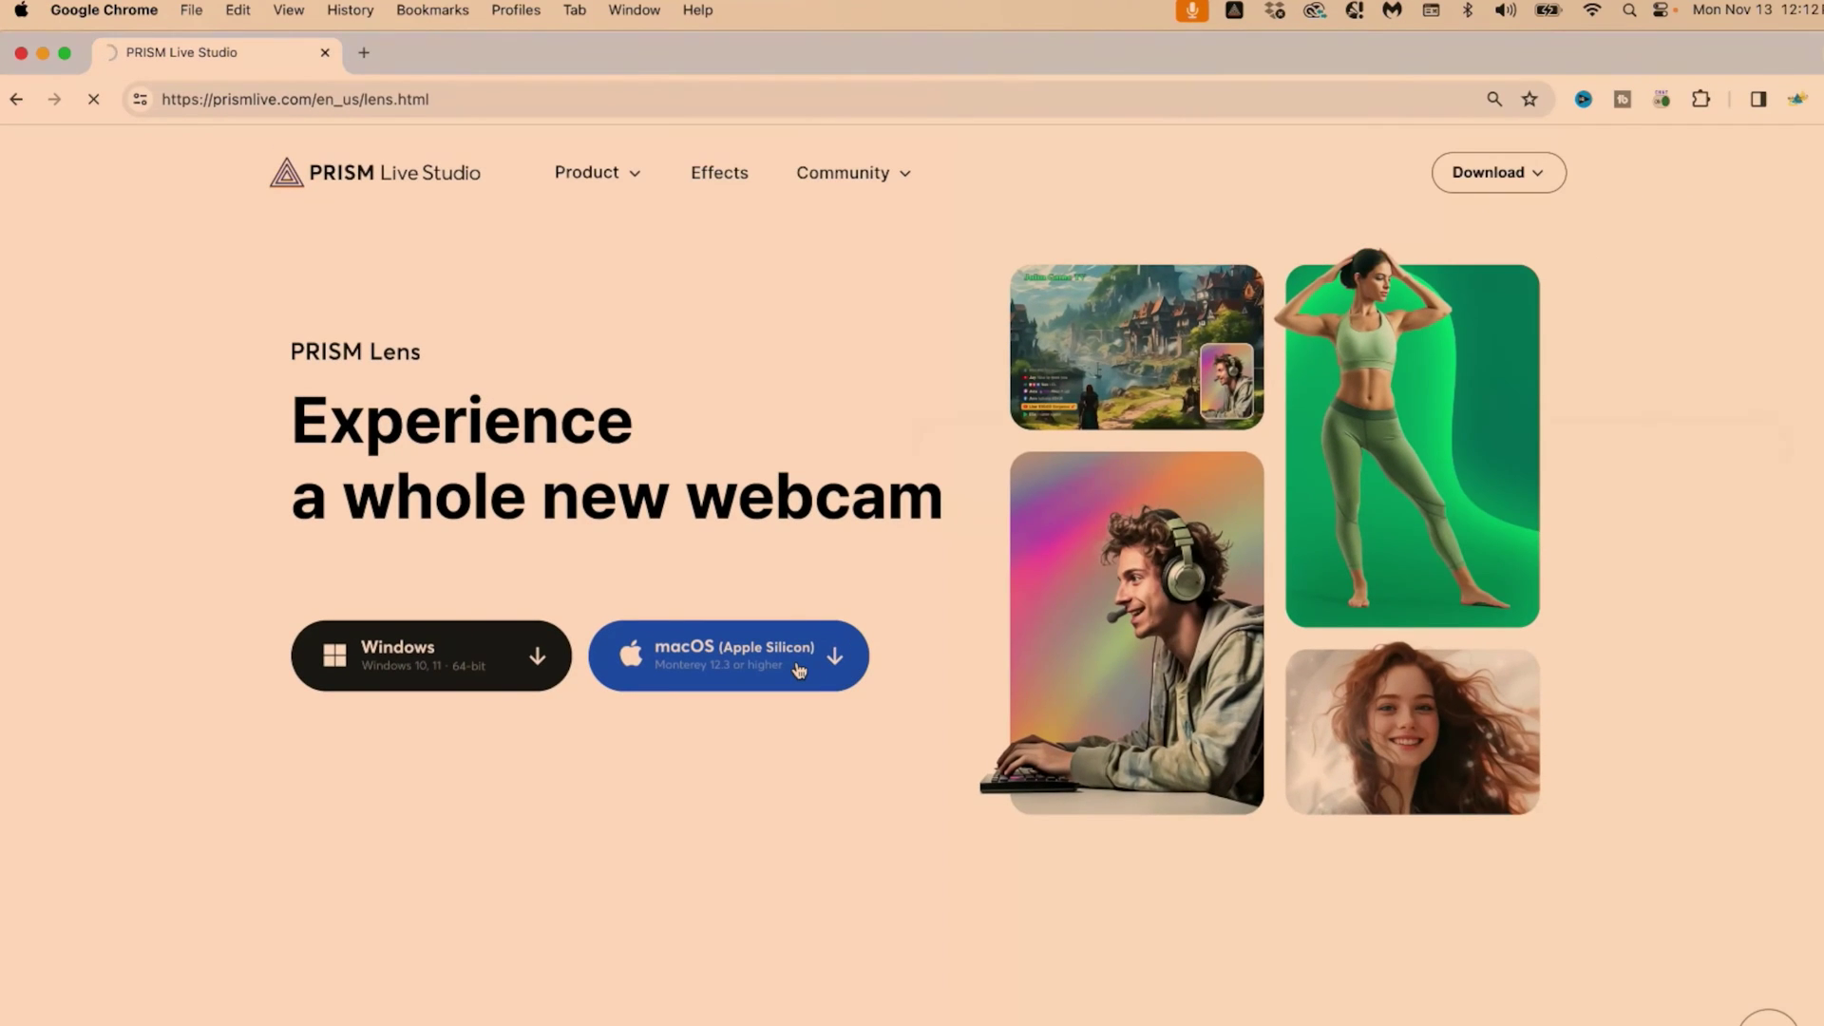
{"action": "left_click", "coordinate": [799, 671]}
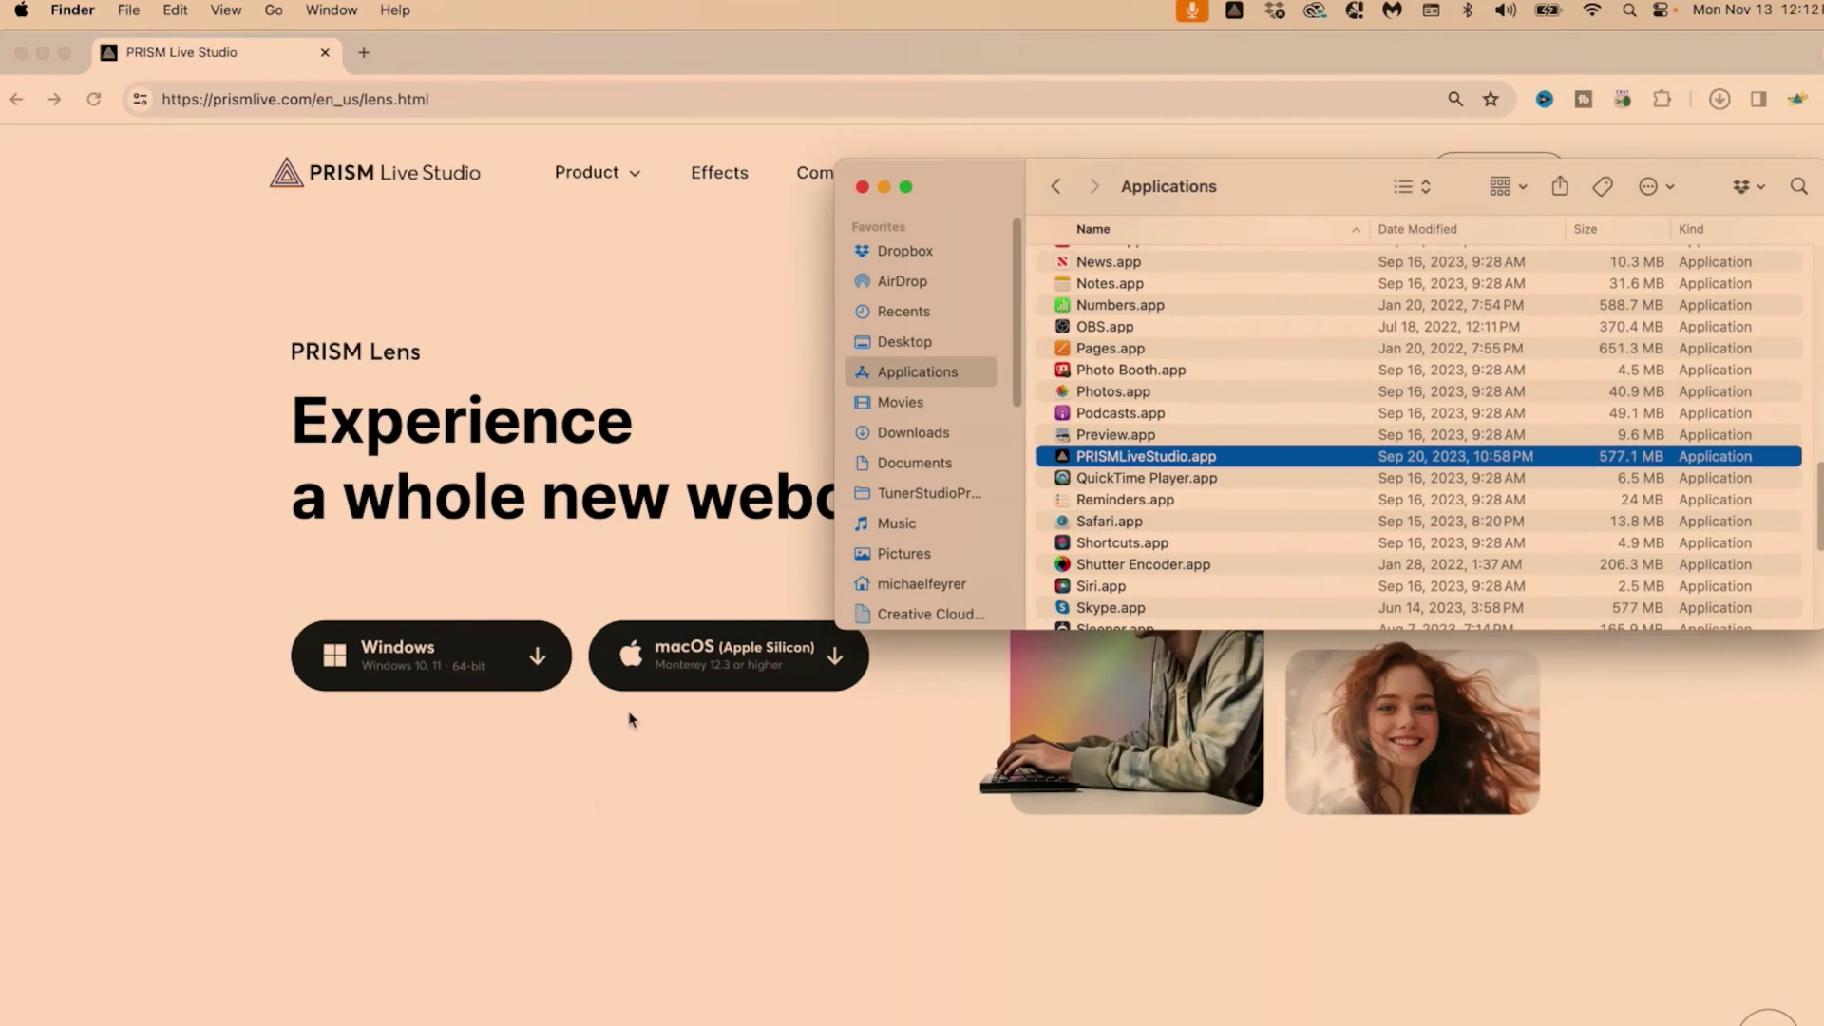
Open the downloaded PRISMLens_macos_arm64_1.0.0.238.dmg, copy PRISMLens.app into the Applications folder, and close the installer window.
{"action": "left_click", "coordinate": [922, 437]}
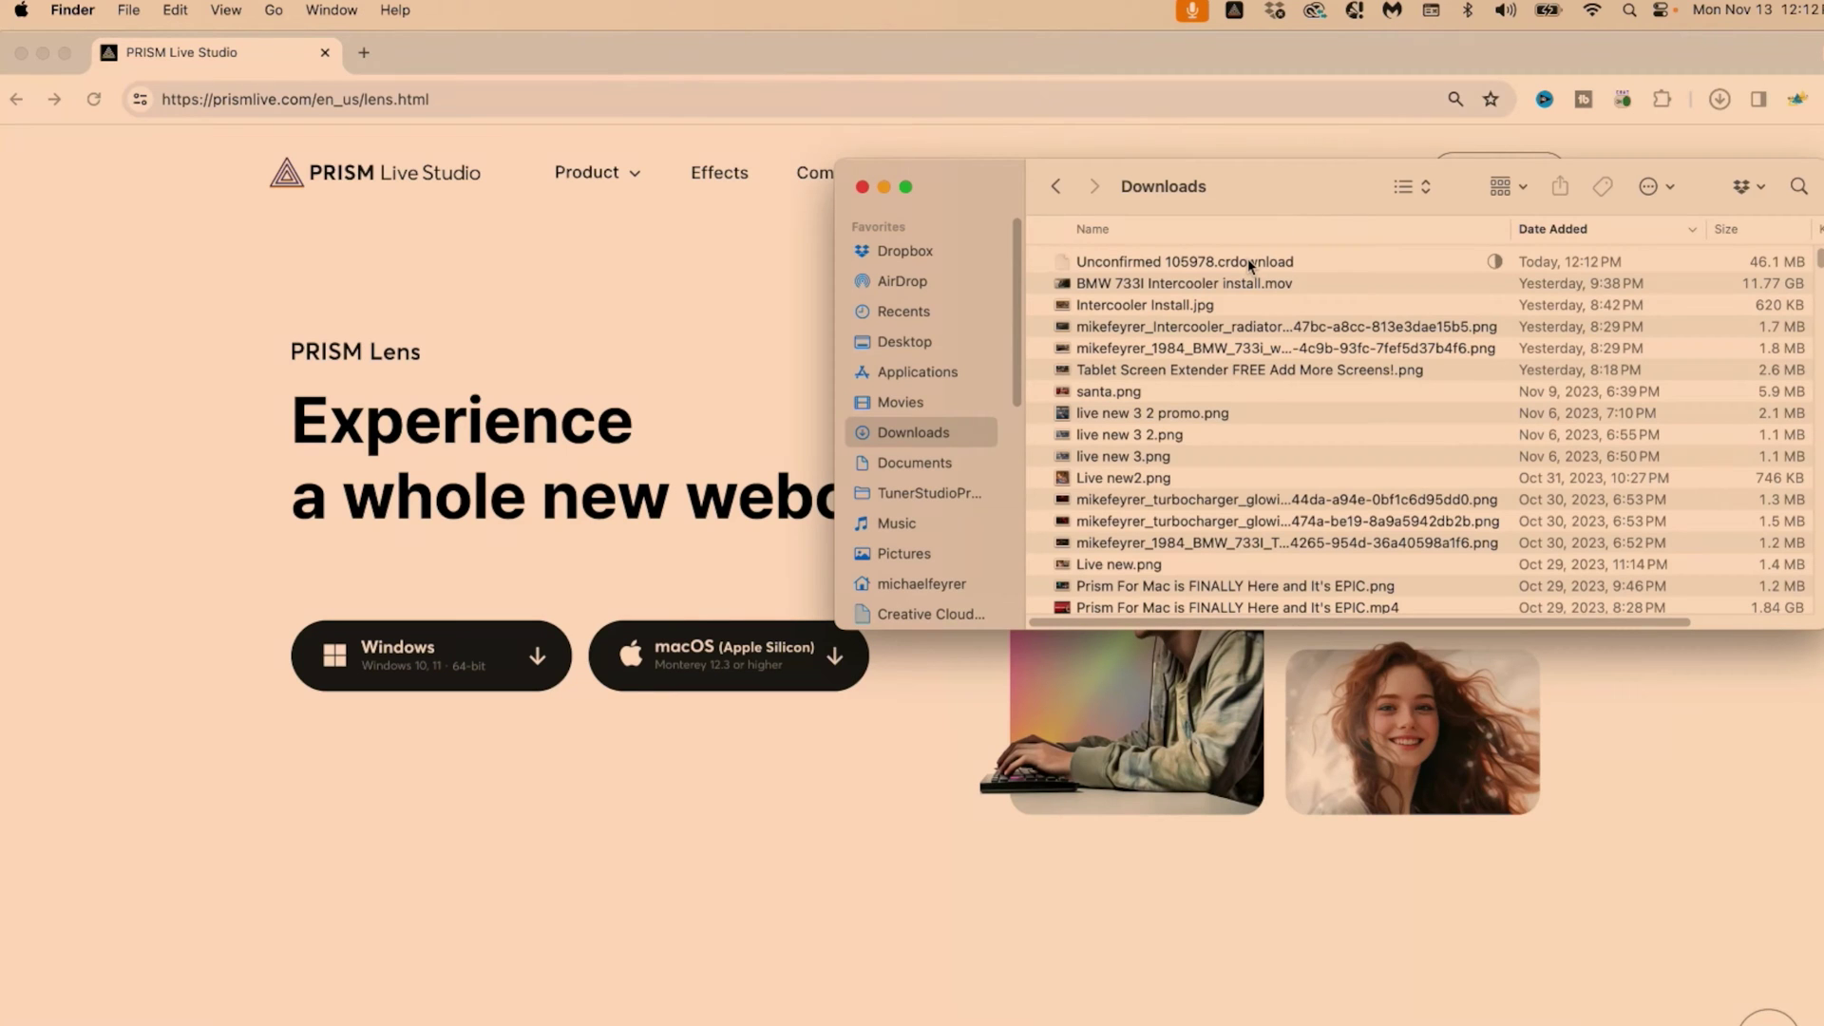
{"action": "right_click", "coordinate": [1183, 262]}
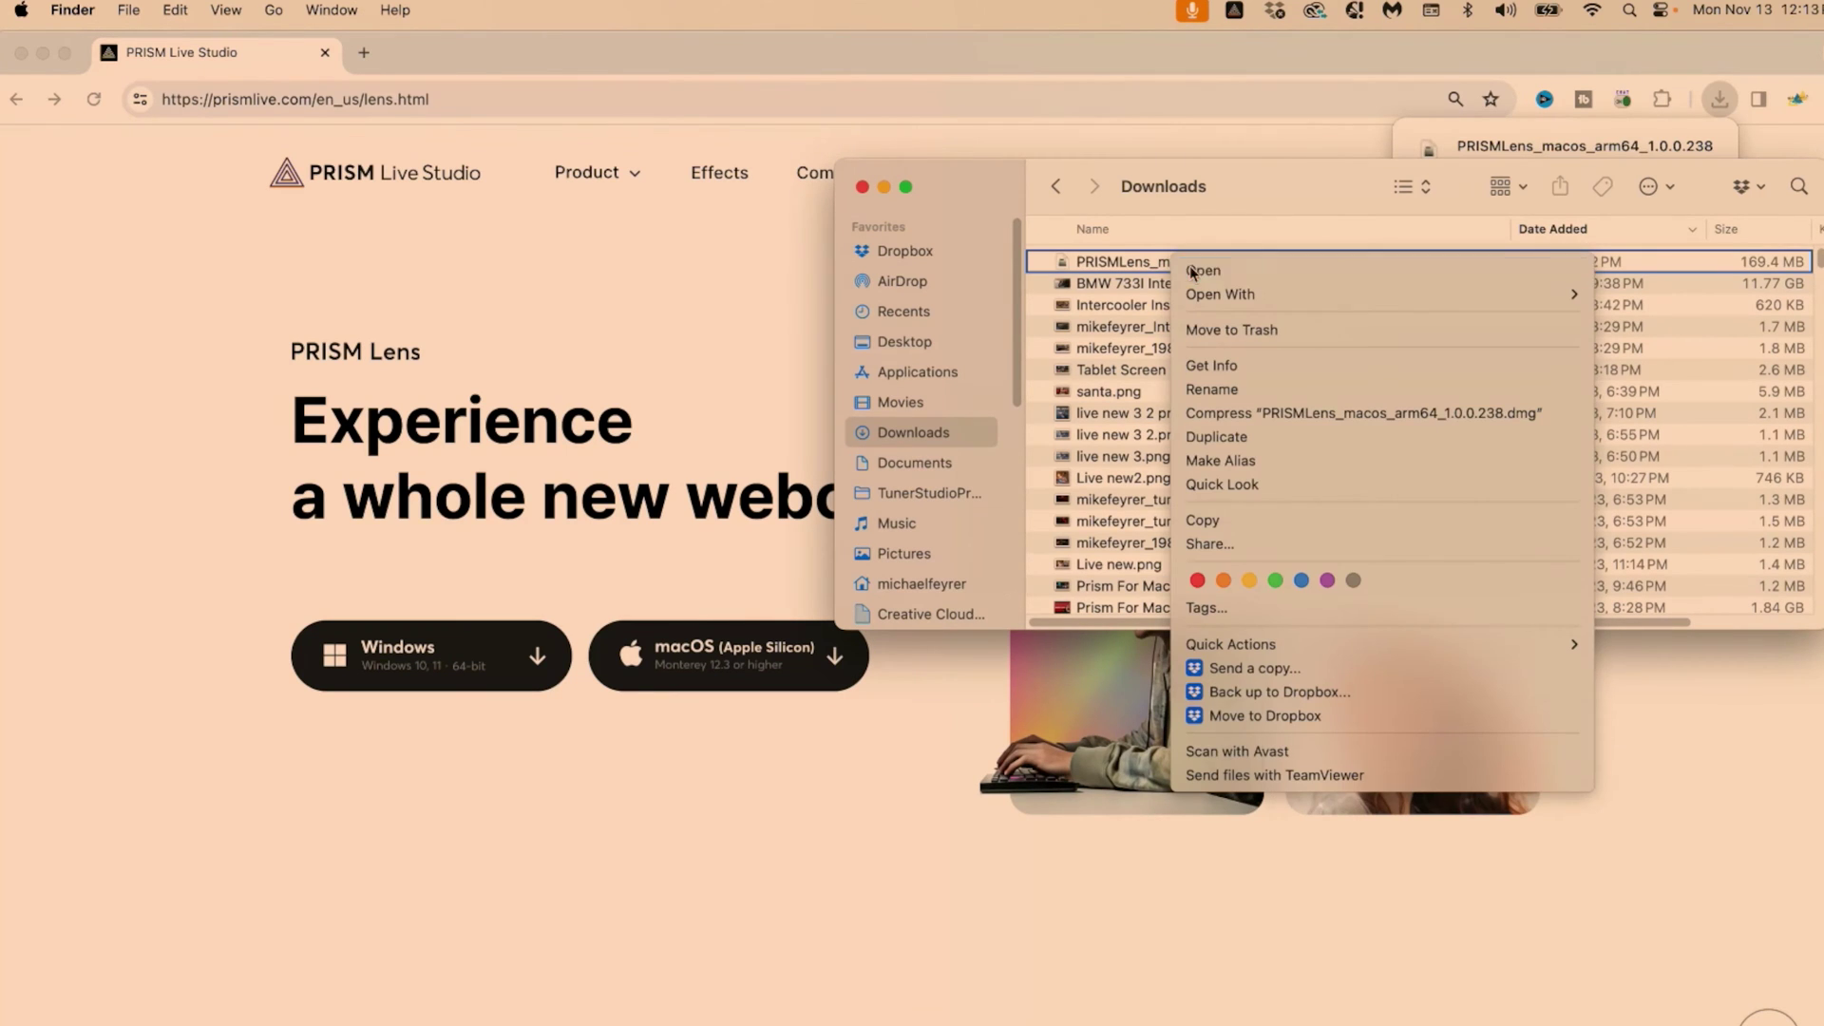
{"action": "left_click", "coordinate": [1193, 271]}
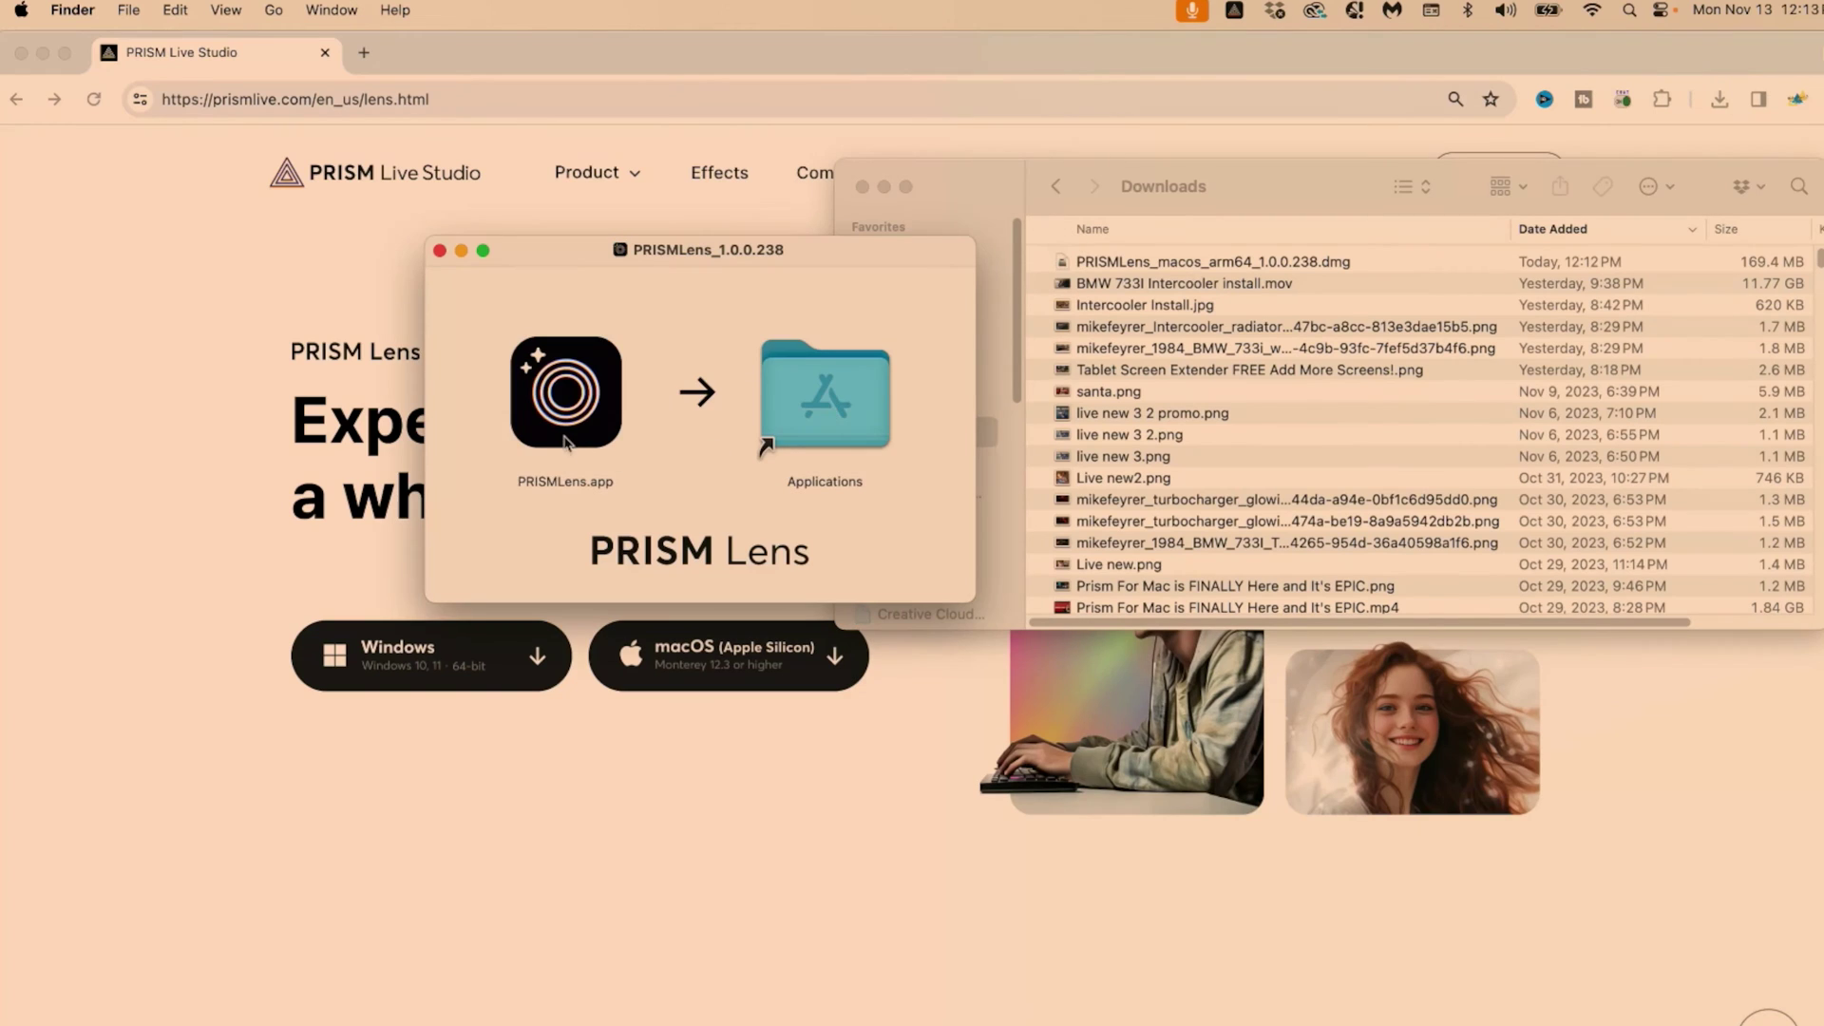
{"action": "left_click_drag", "start_coordinate": [564, 438], "coordinate": [825, 408]}
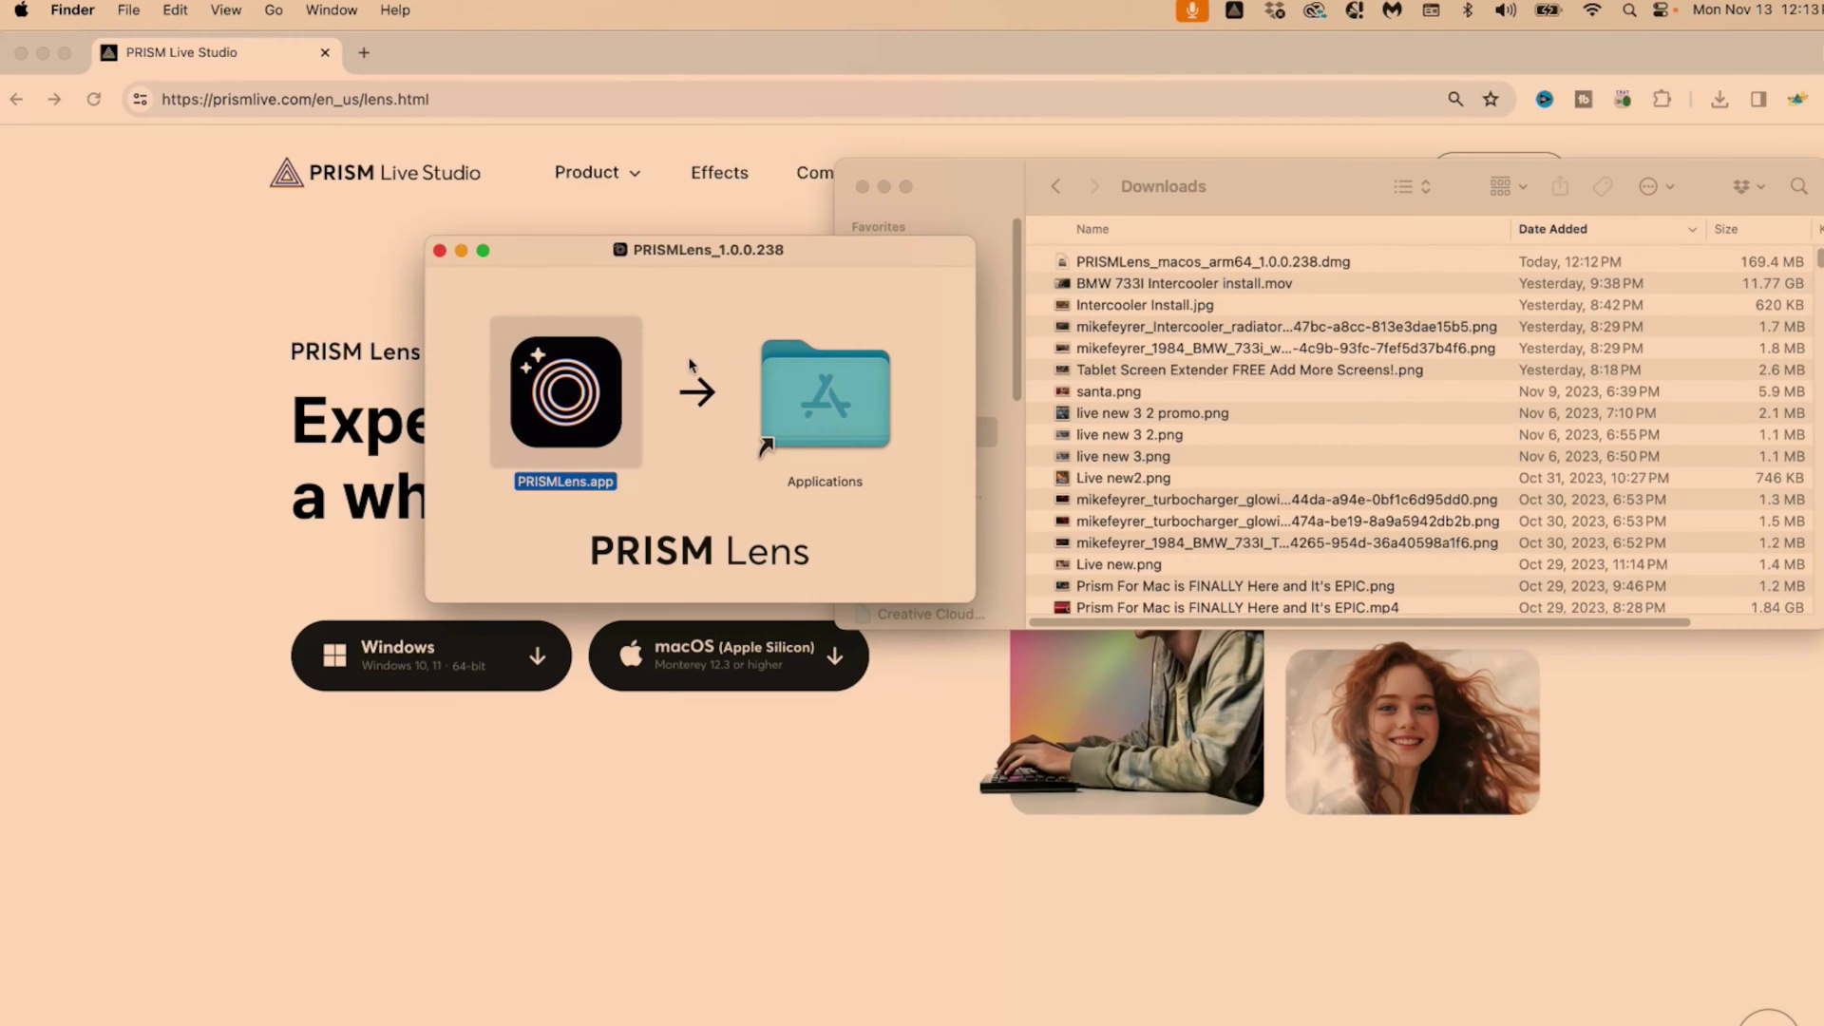
{"action": "left_click", "coordinate": [440, 251]}
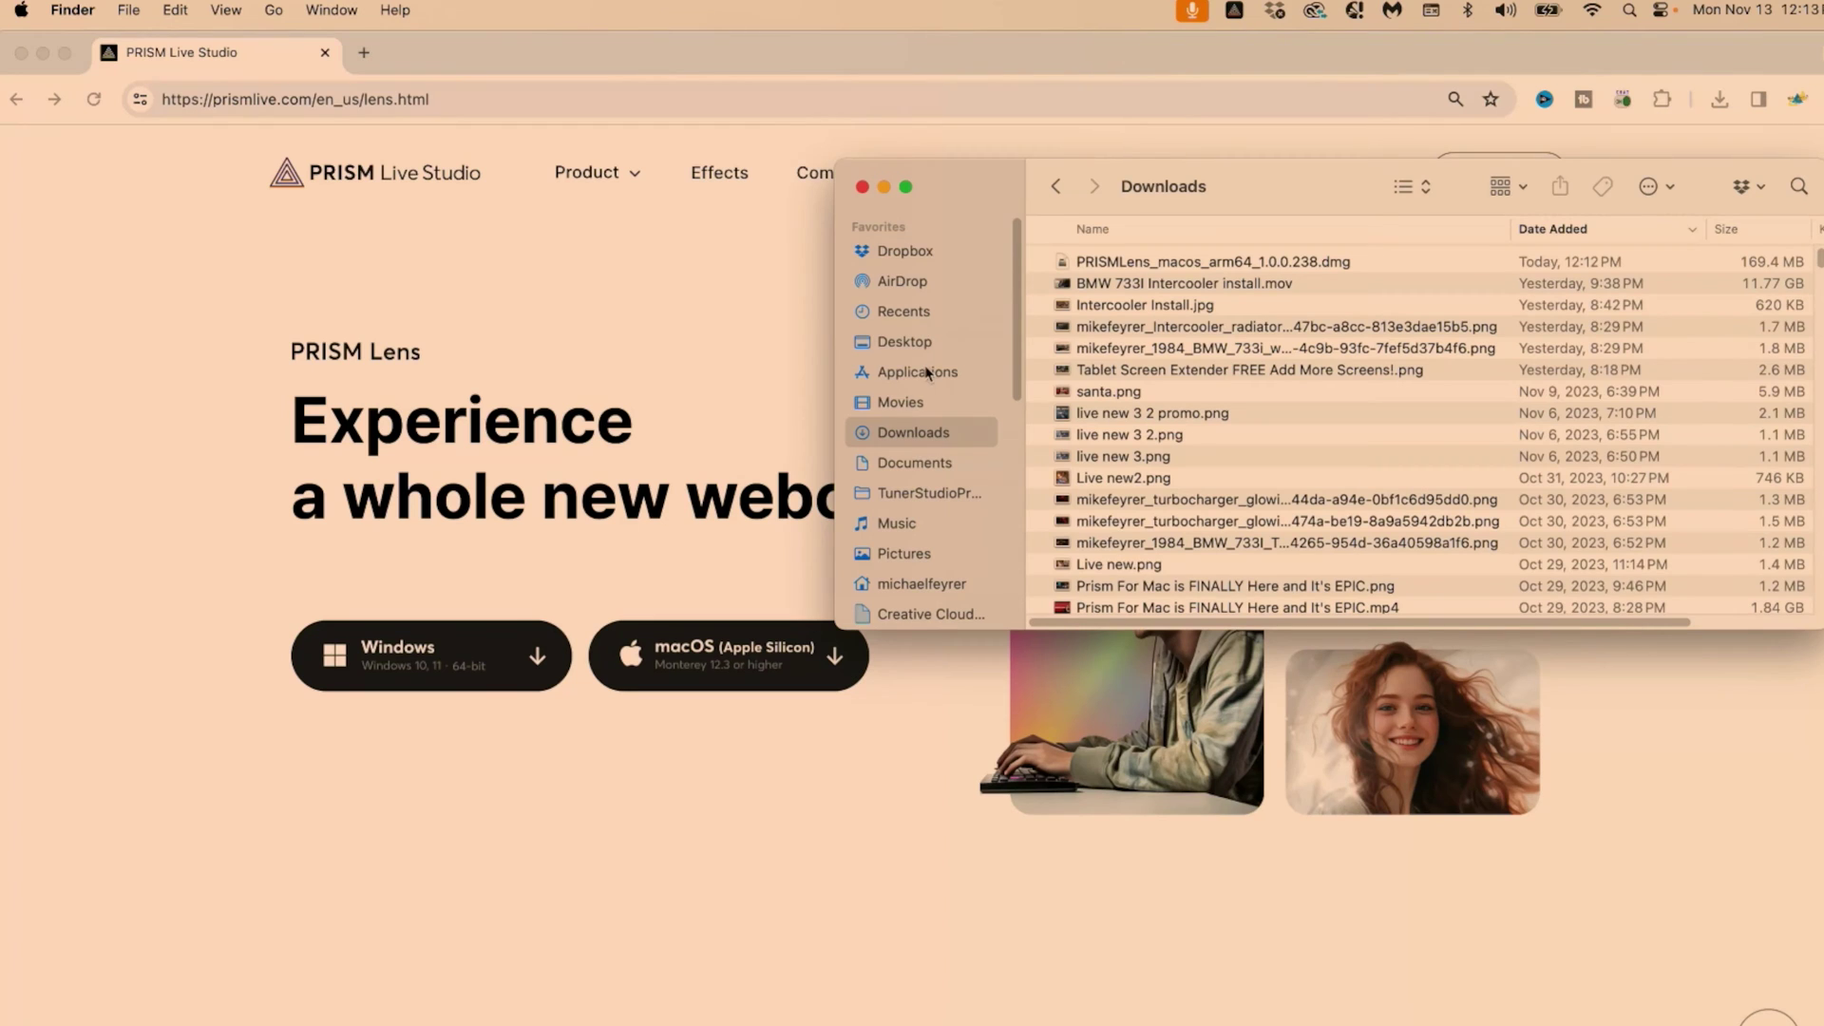
Launch PRISMLens.app from the Applications folder in Finder.
{"action": "left_click", "coordinate": [926, 372]}
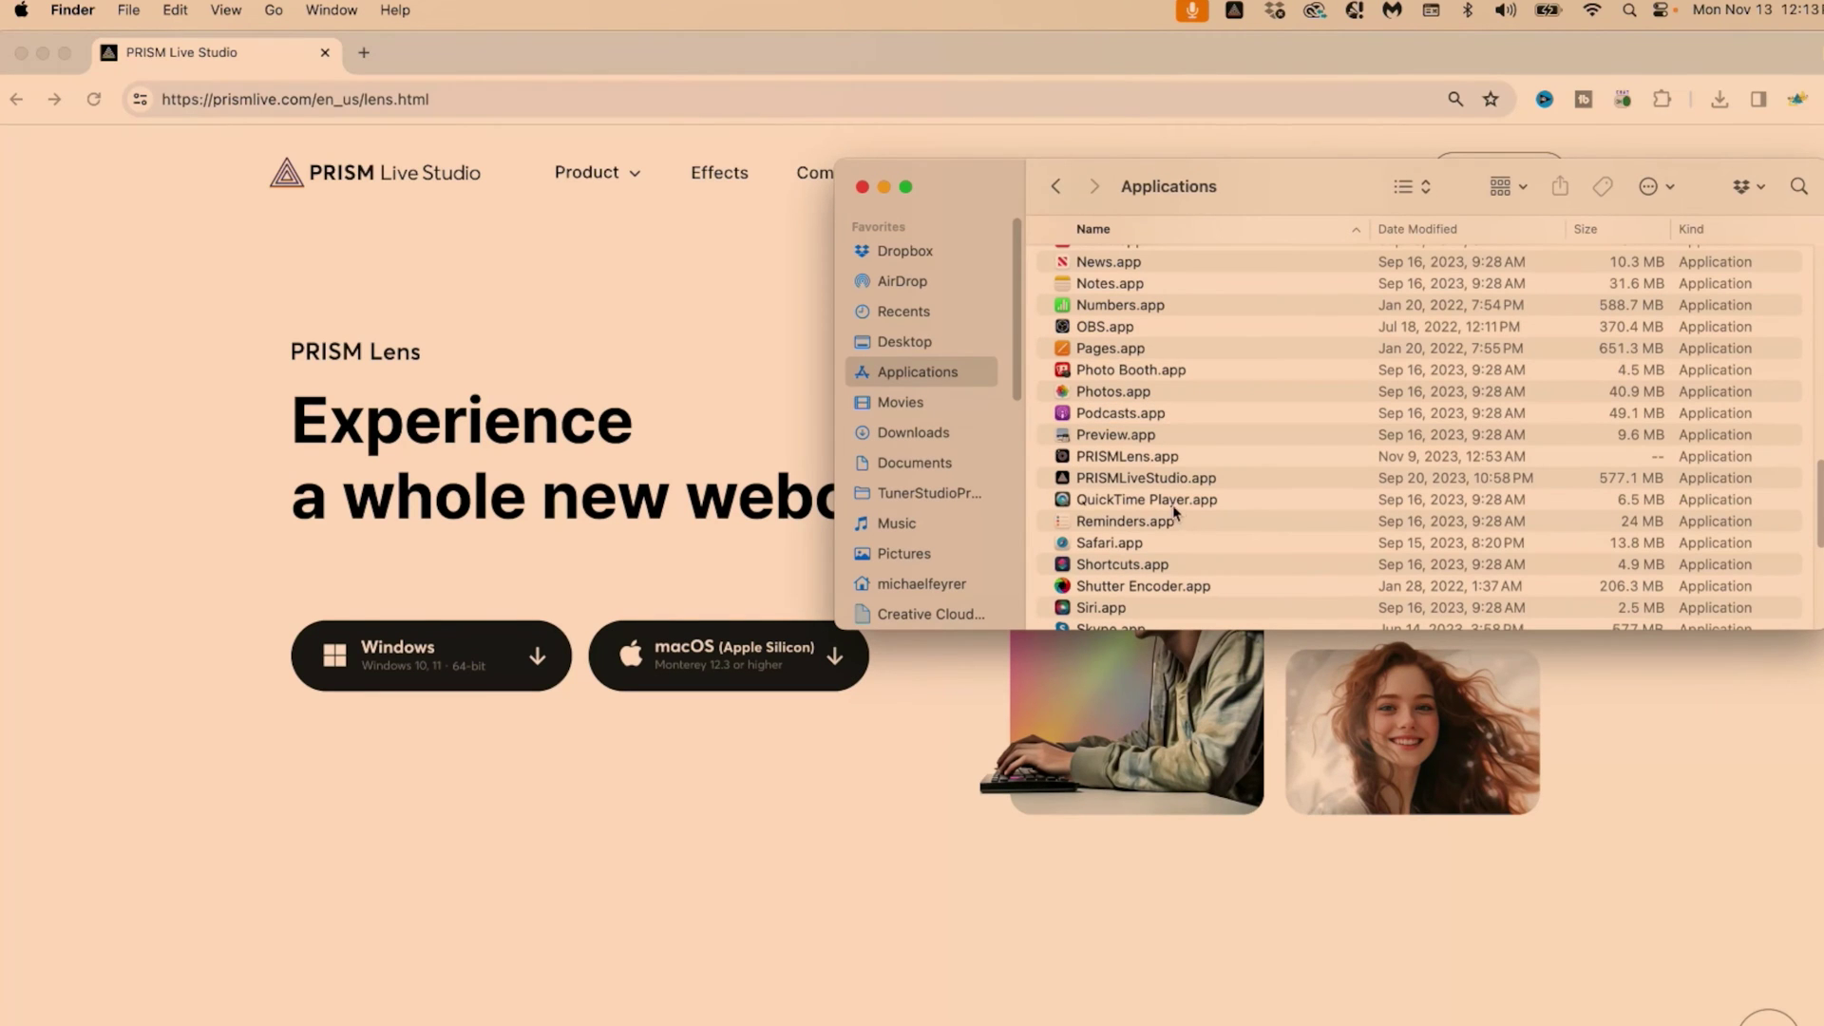
{"action": "left_click", "coordinate": [1125, 458]}
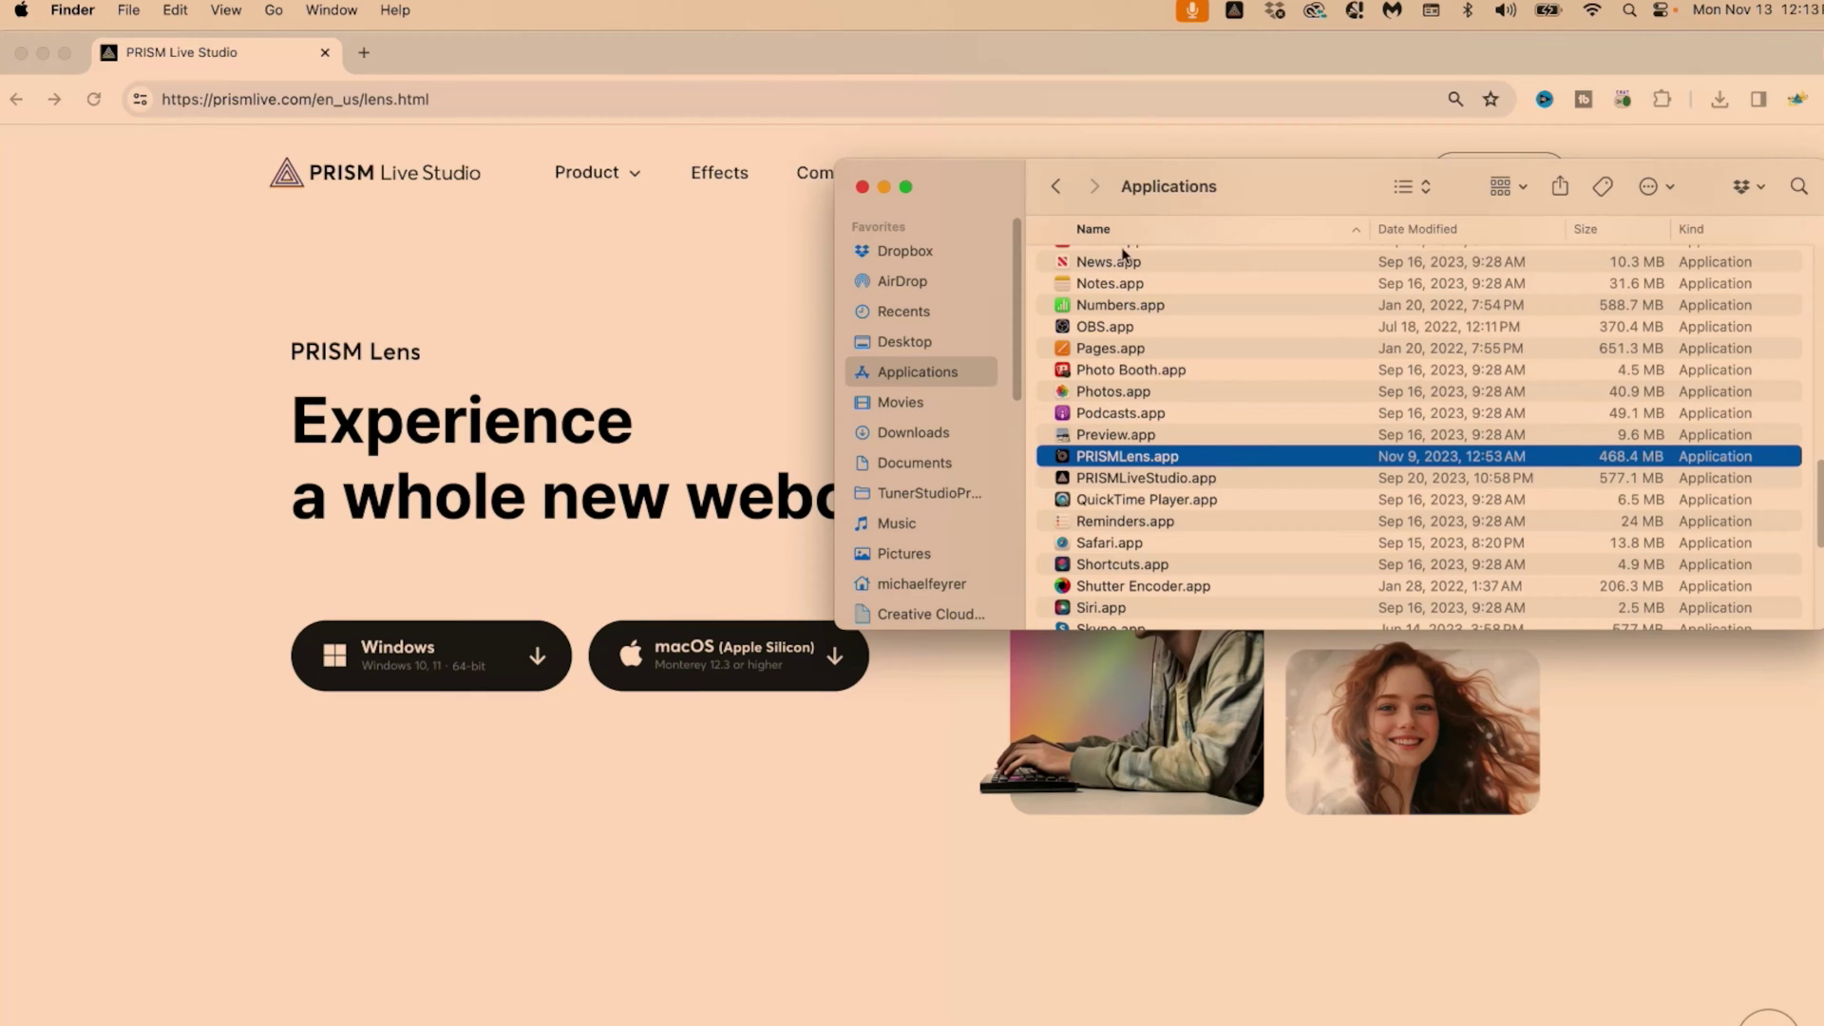
{"action": "key", "text": "super+o"}
{"action": "left_click", "coordinate": [1018, 487]}
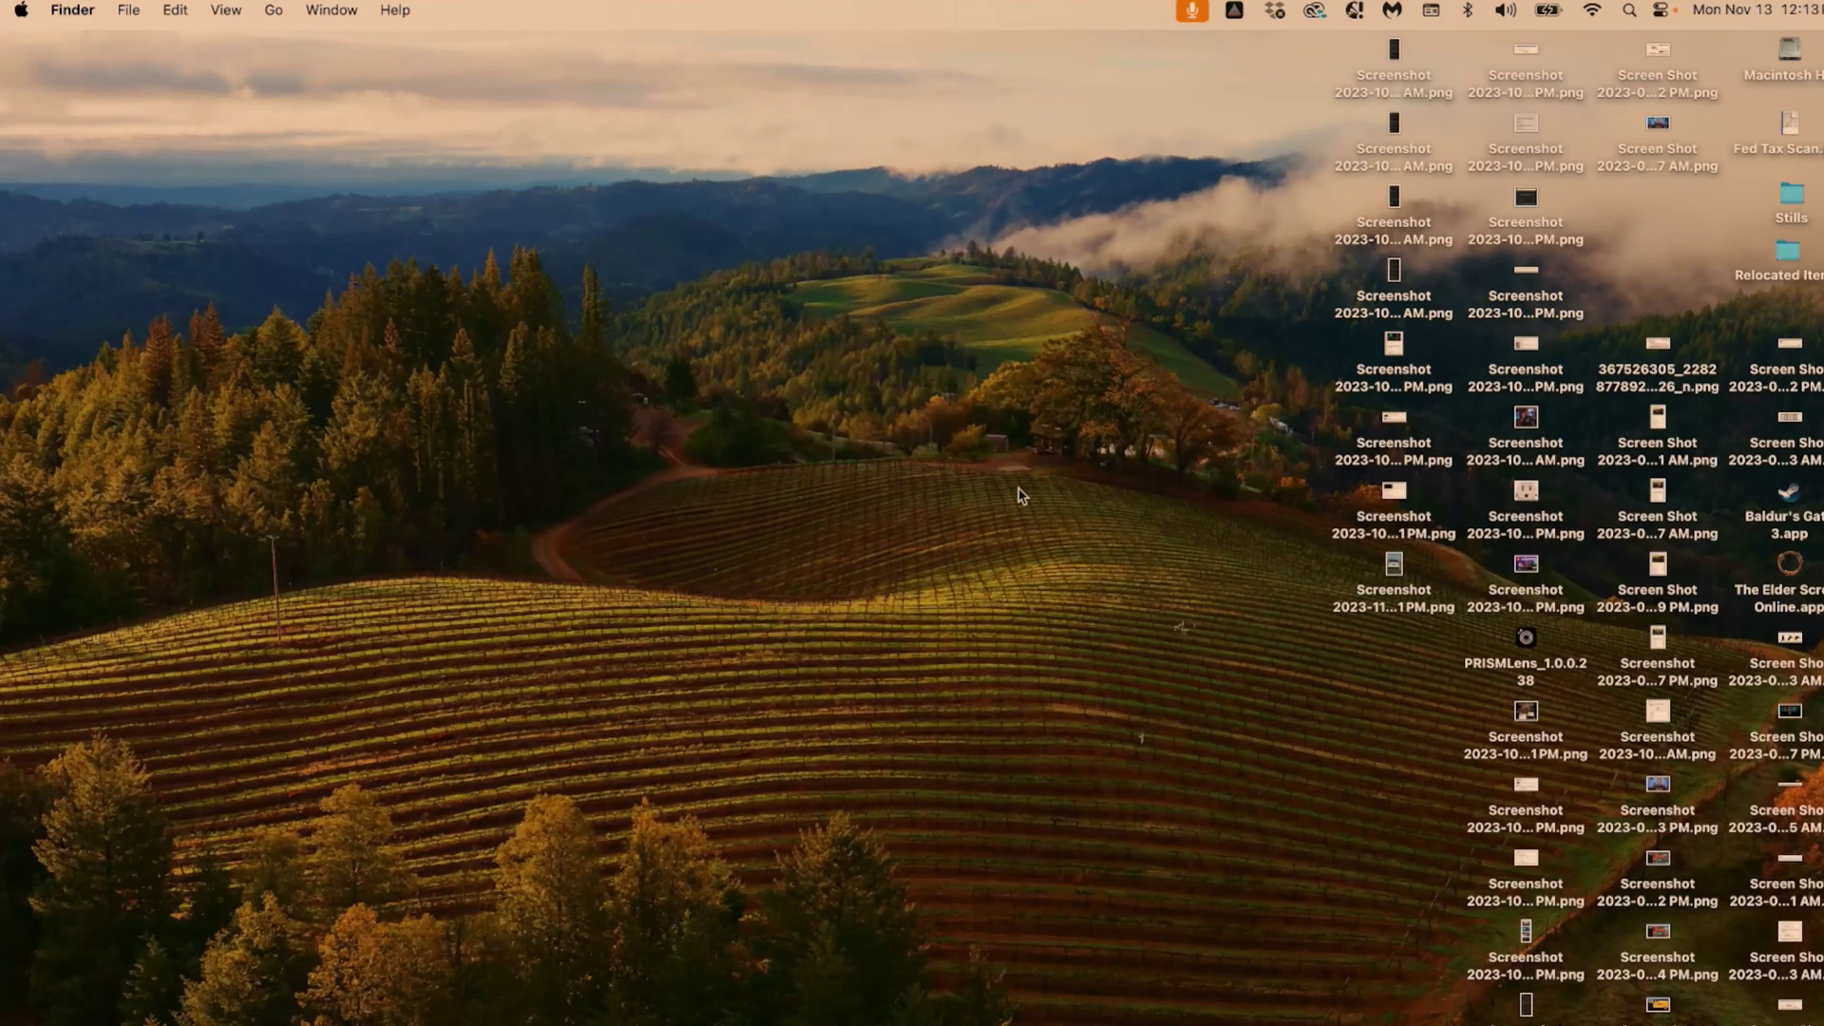
Enter the account password to authorise PRISMLensCore's changes and accept the remaining startup dialogs.
{"action": "type", "text": "********"}
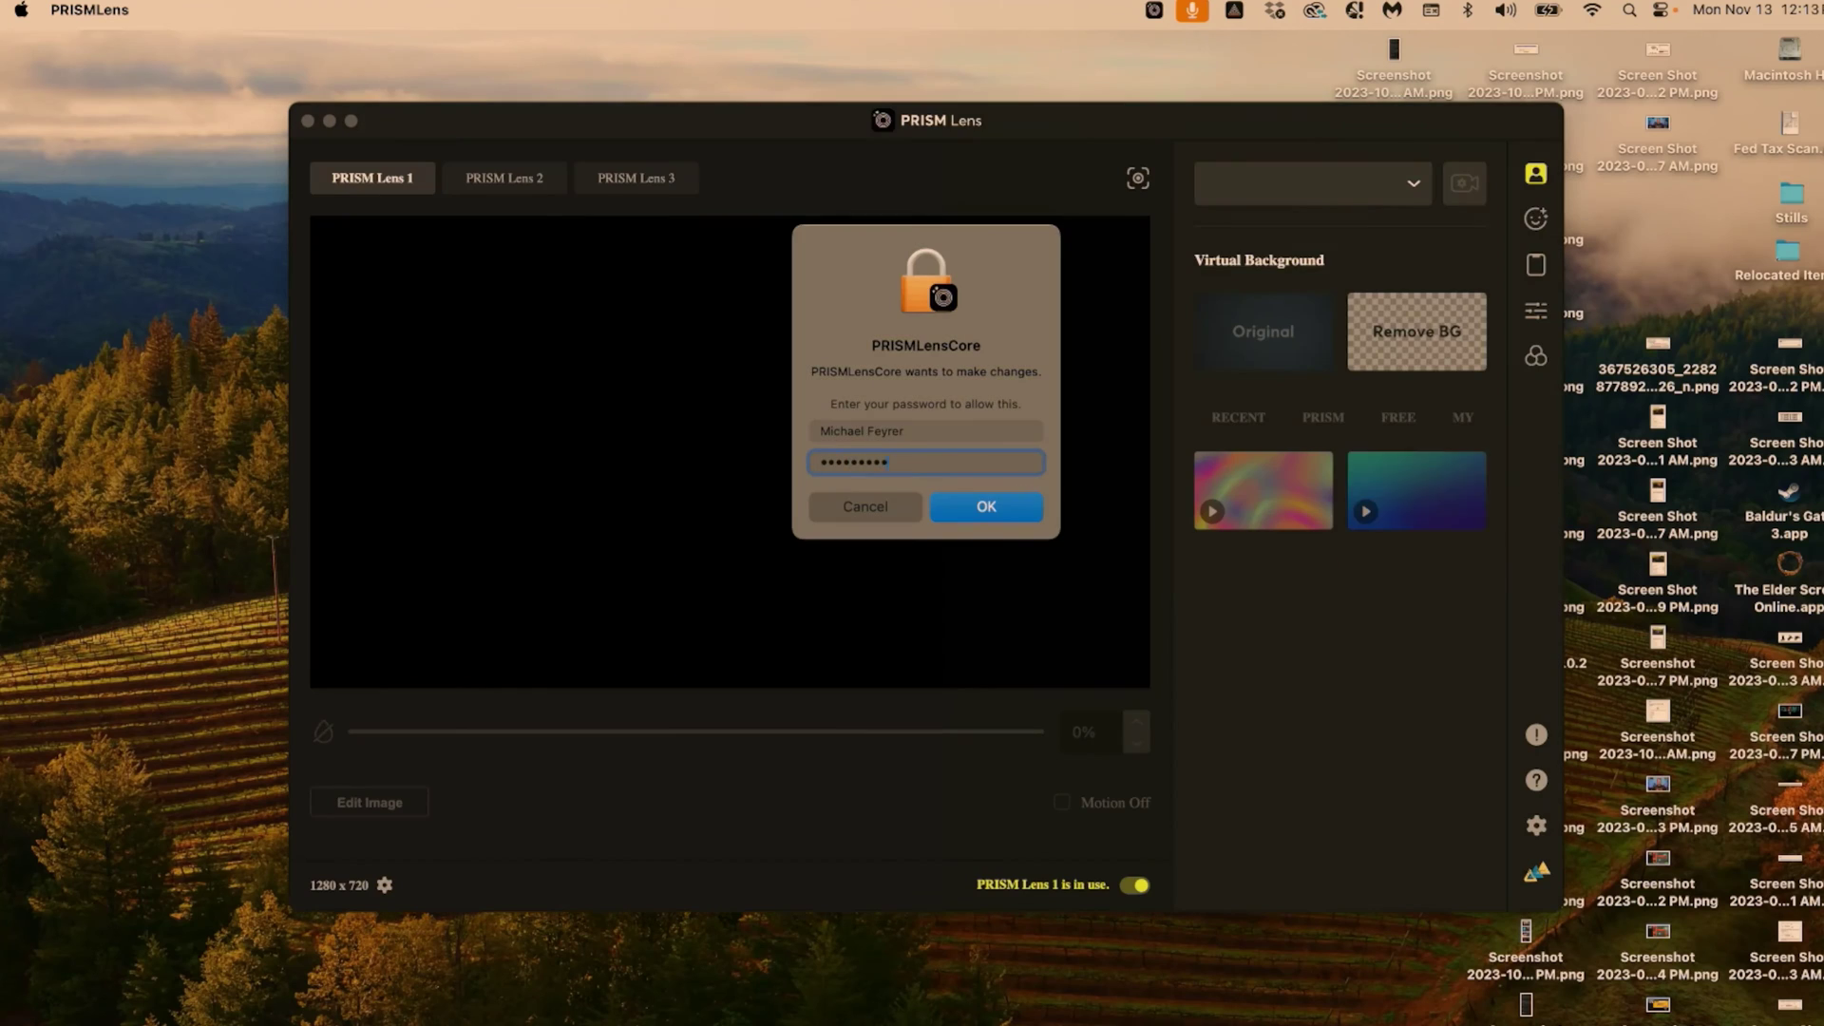
{"action": "key", "text": "Return"}
{"action": "type", "text": "***"}
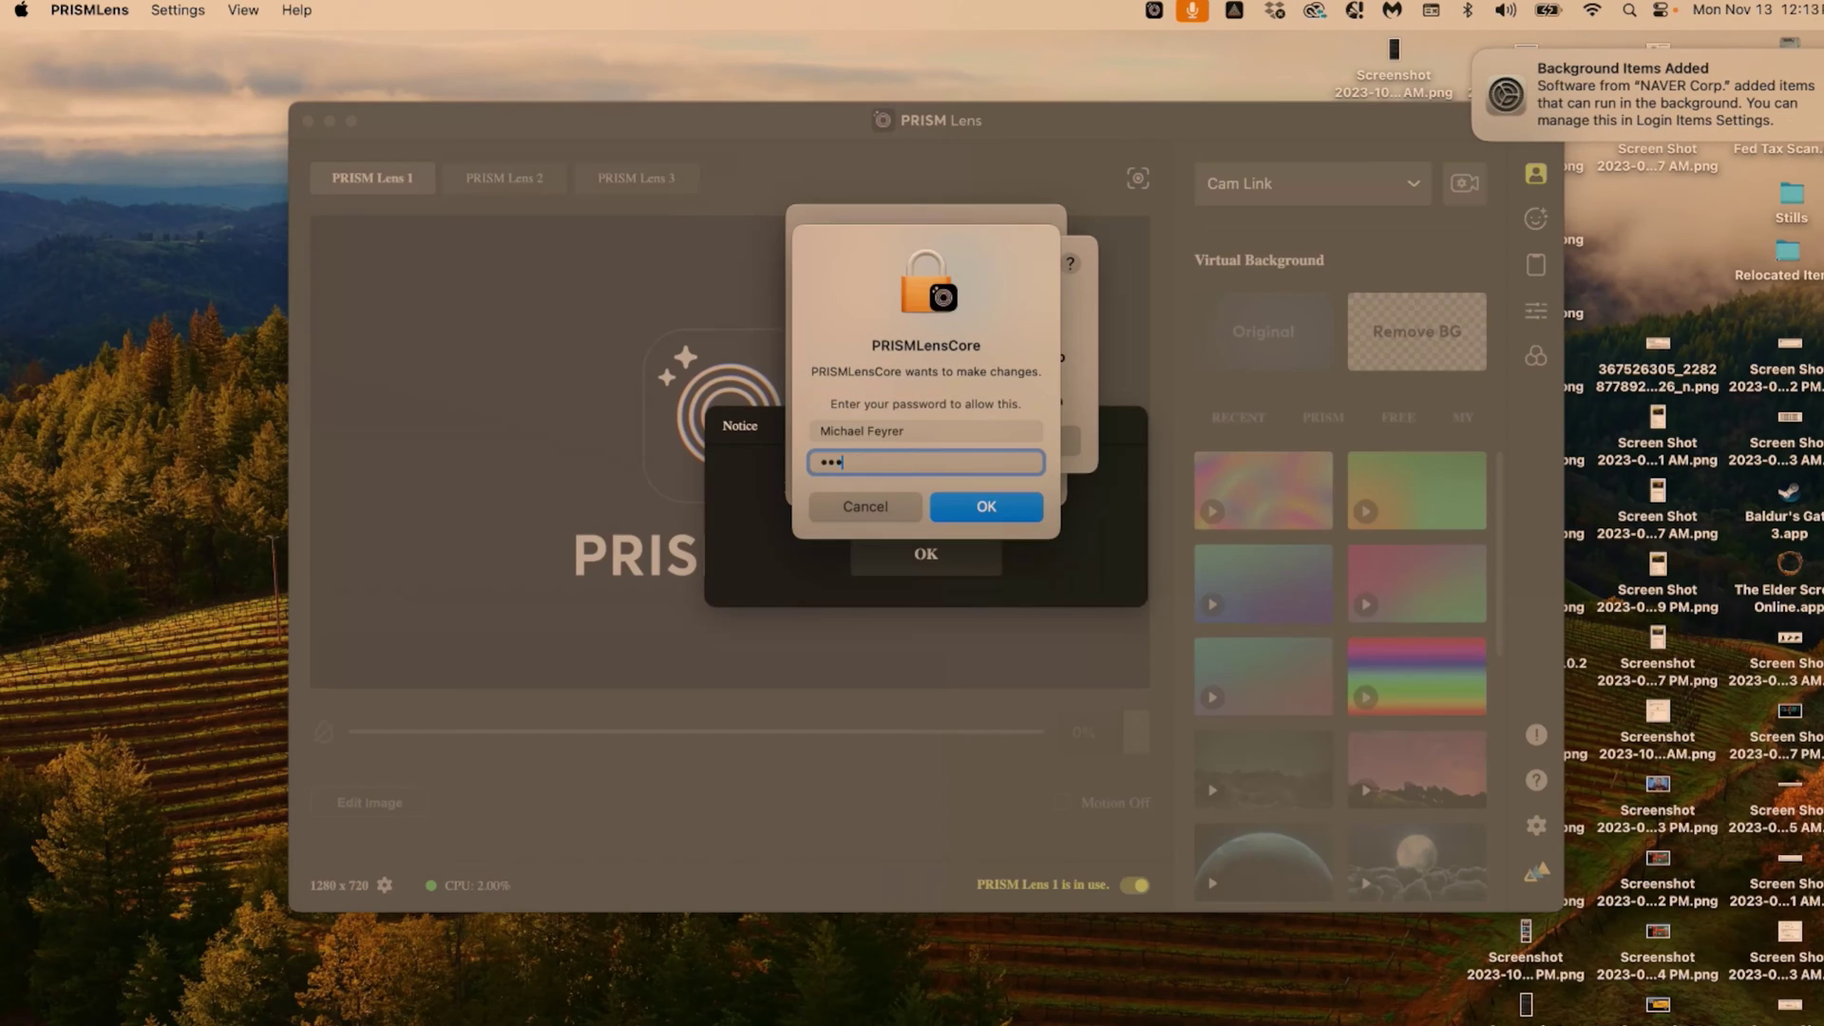
{"action": "type", "text": "*******"}
{"action": "left_click", "coordinate": [984, 507]}
{"action": "key", "text": "Return"}
{"action": "key", "text": "Return"}
{"action": "key", "text": "Return"}
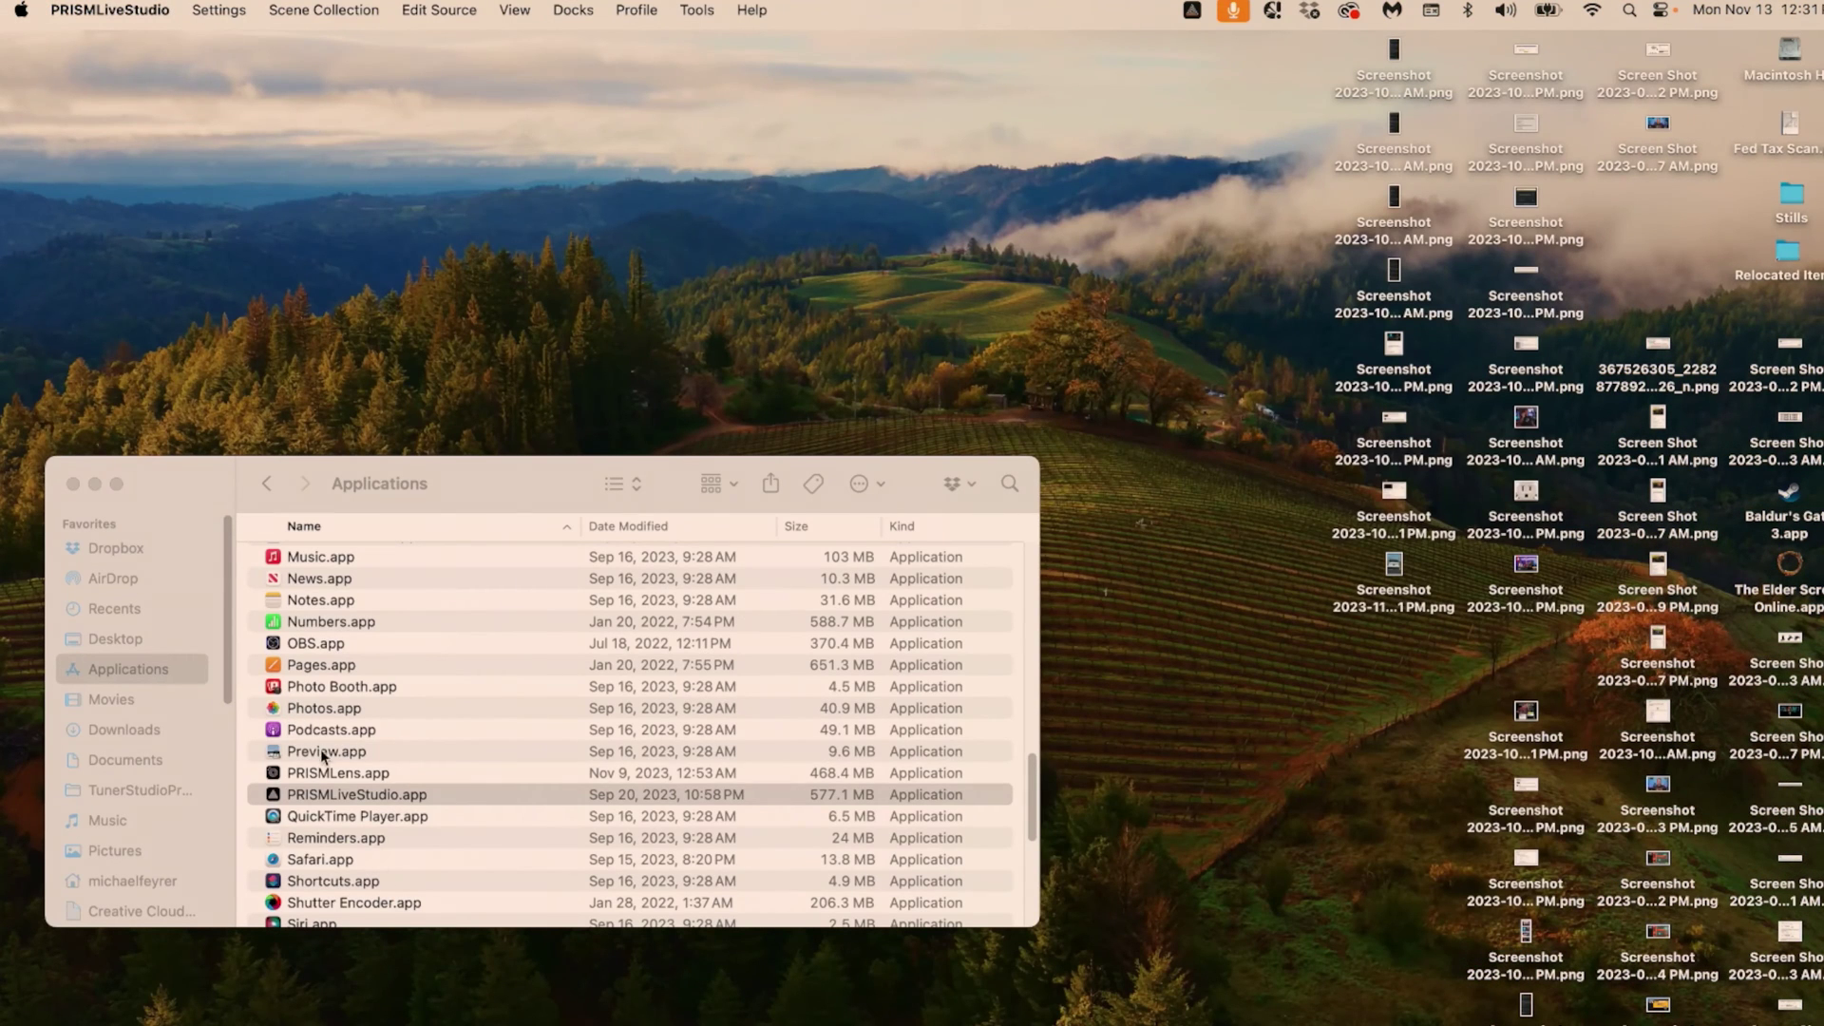
Reopen PRISMLens.app from Applications and enter the account password to let PRISMLensCore modify the system extension.
{"action": "left_click", "coordinate": [321, 773]}
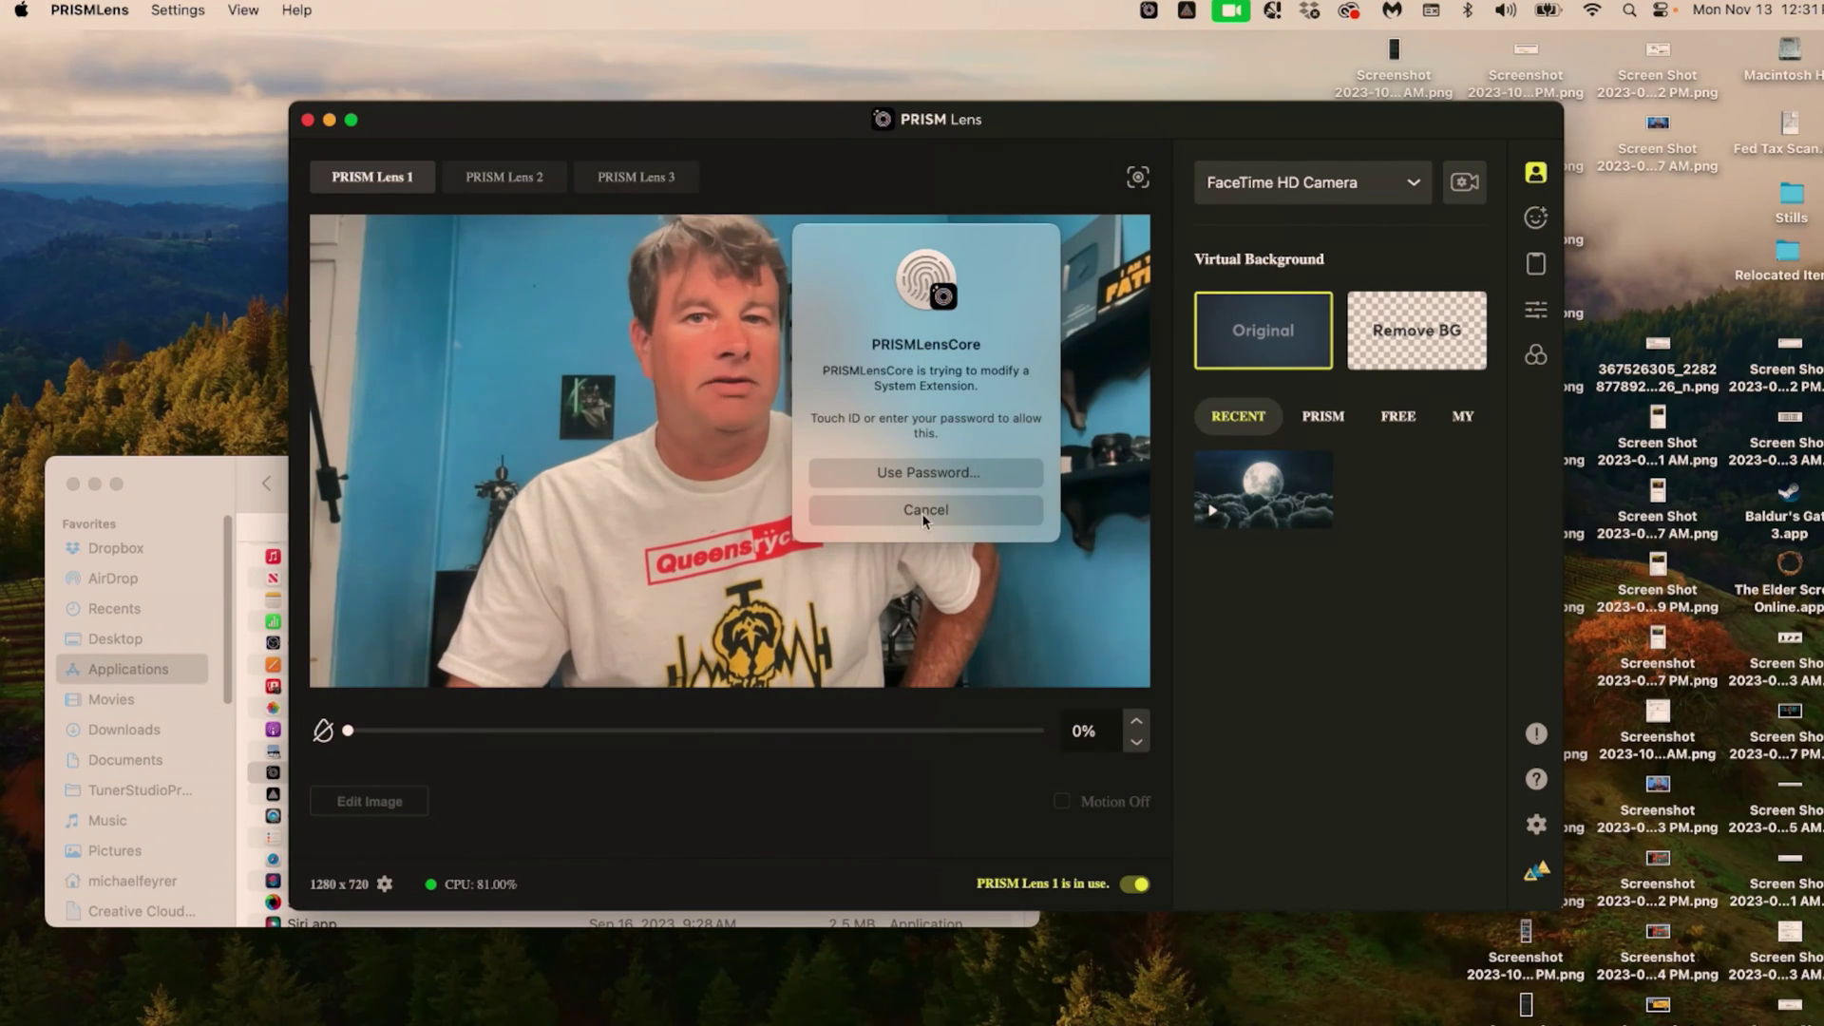
{"action": "left_click", "coordinate": [935, 473]}
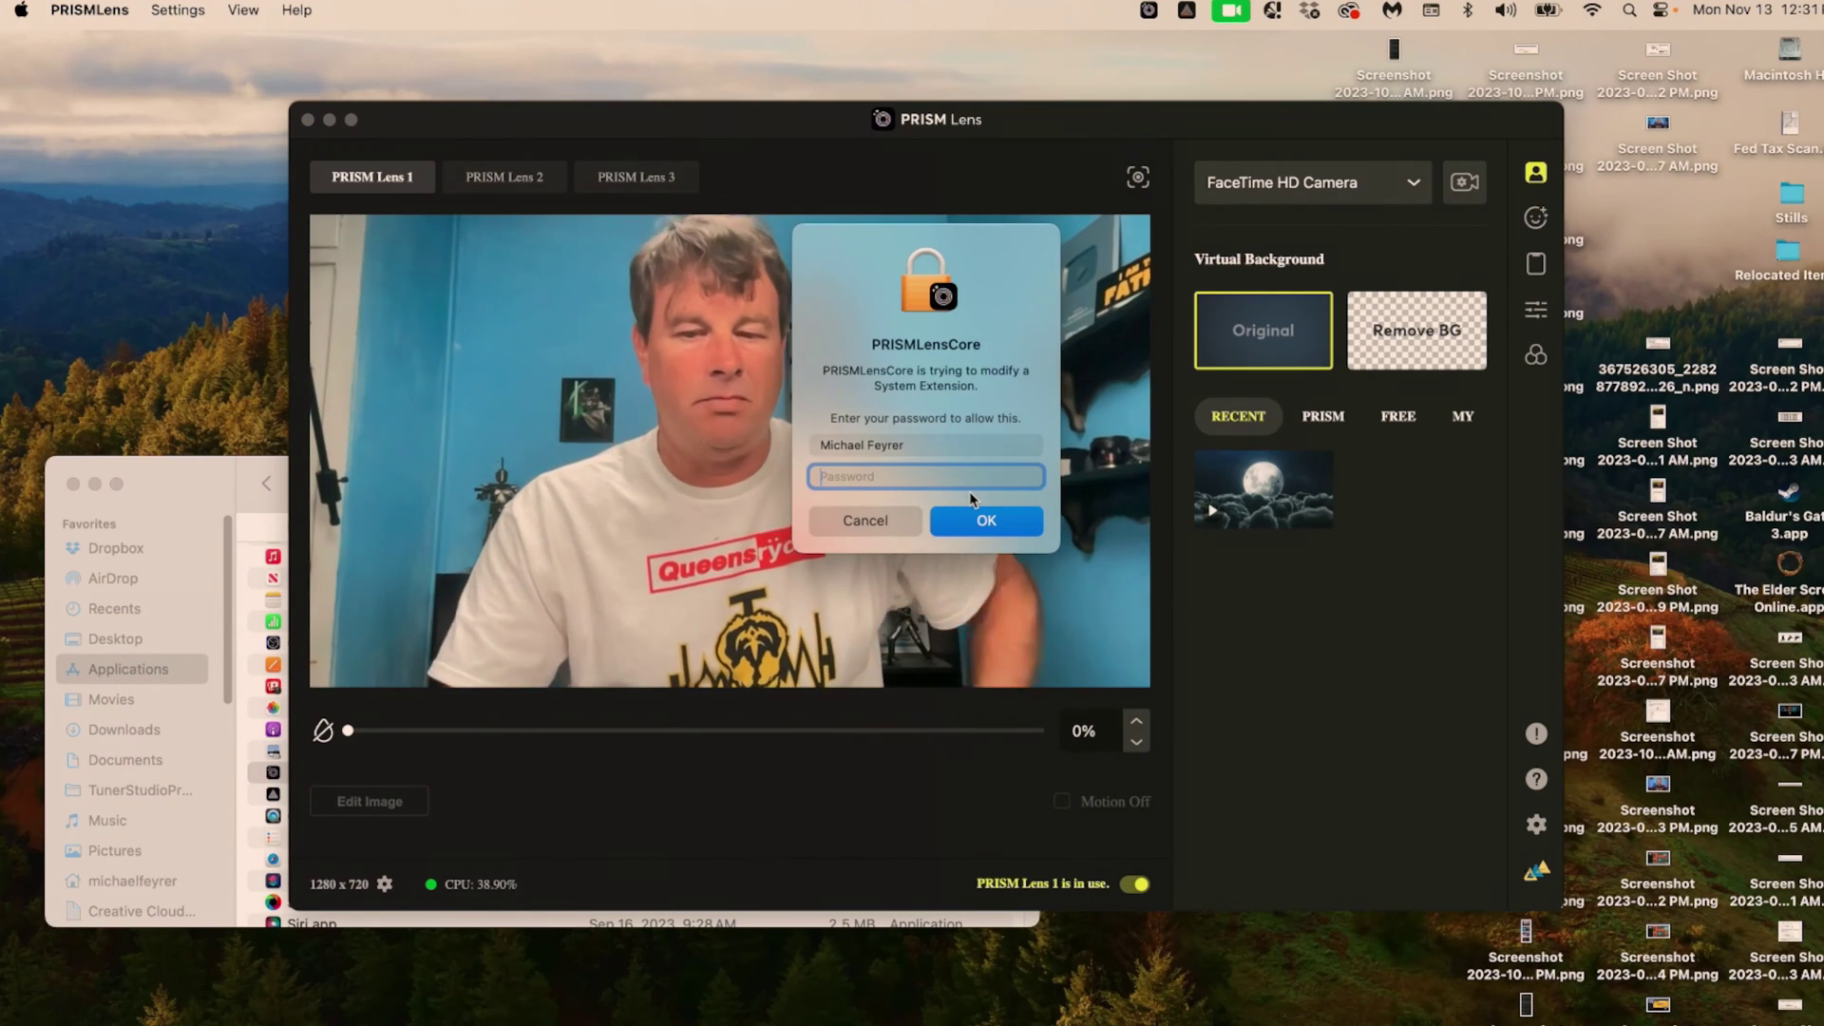
{"action": "type", "text": "•••••••••••"}
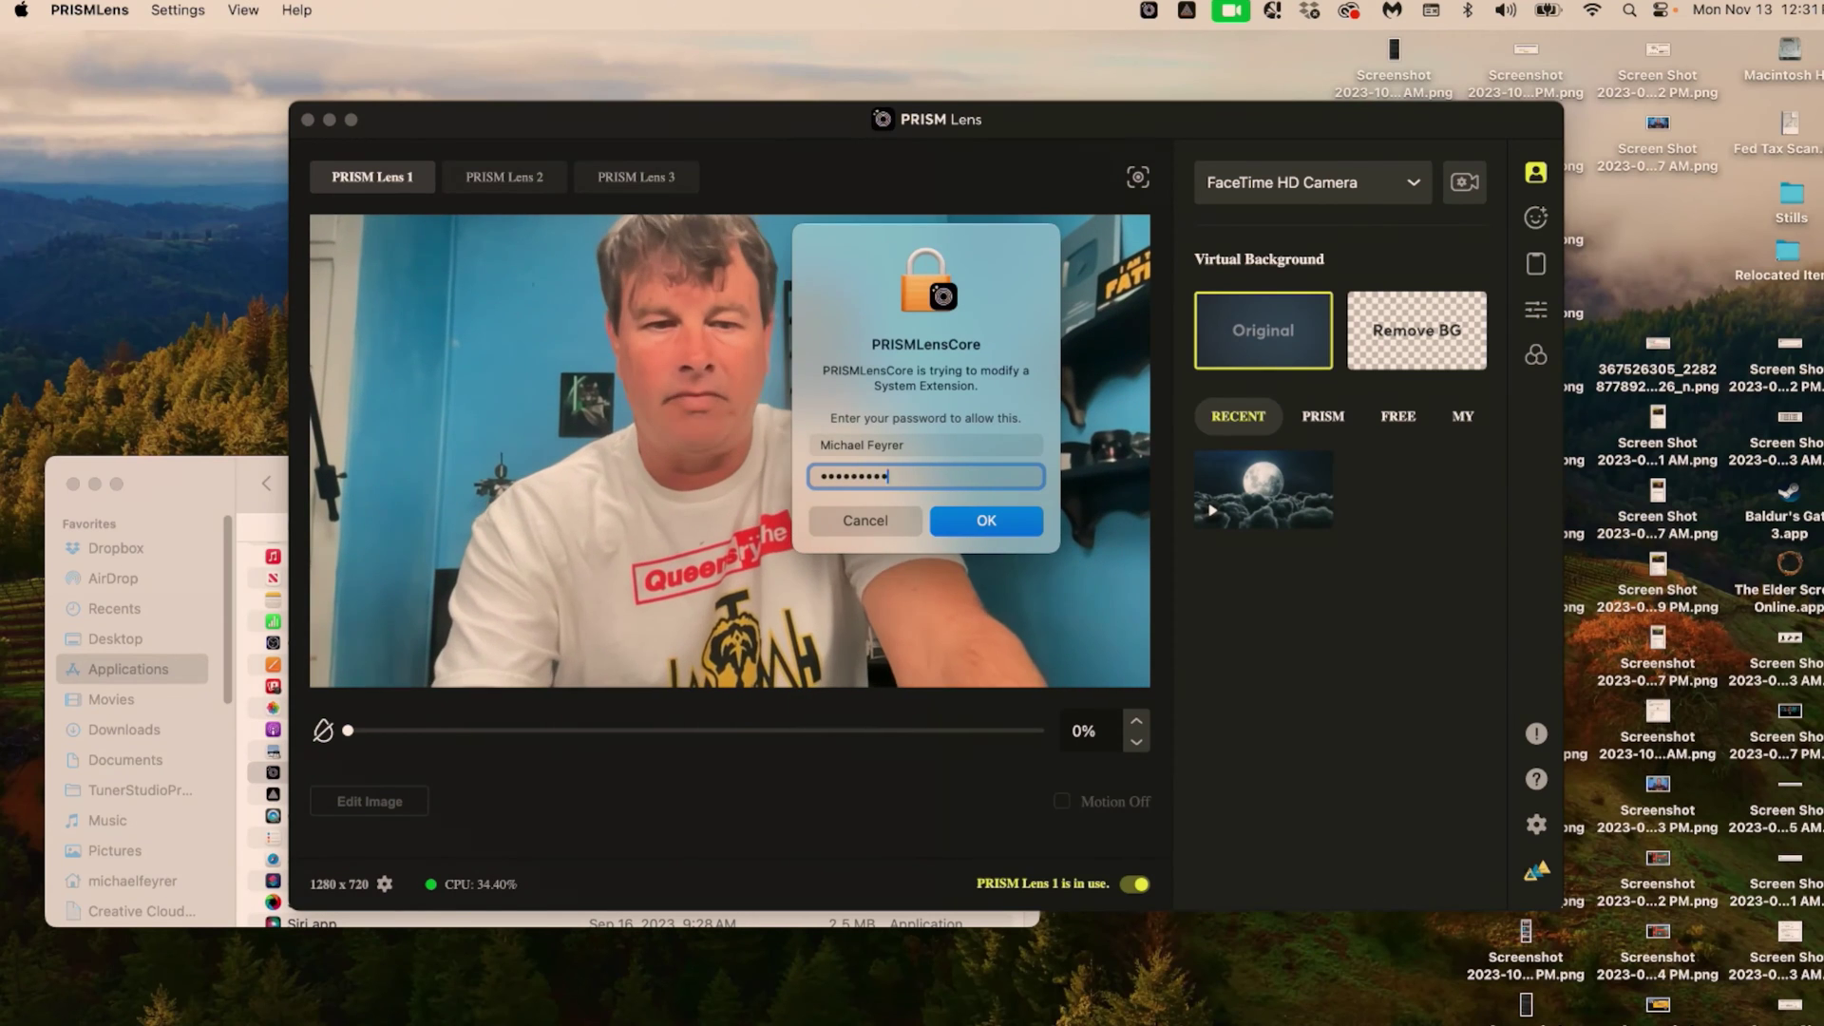
{"action": "left_click", "coordinate": [984, 528]}
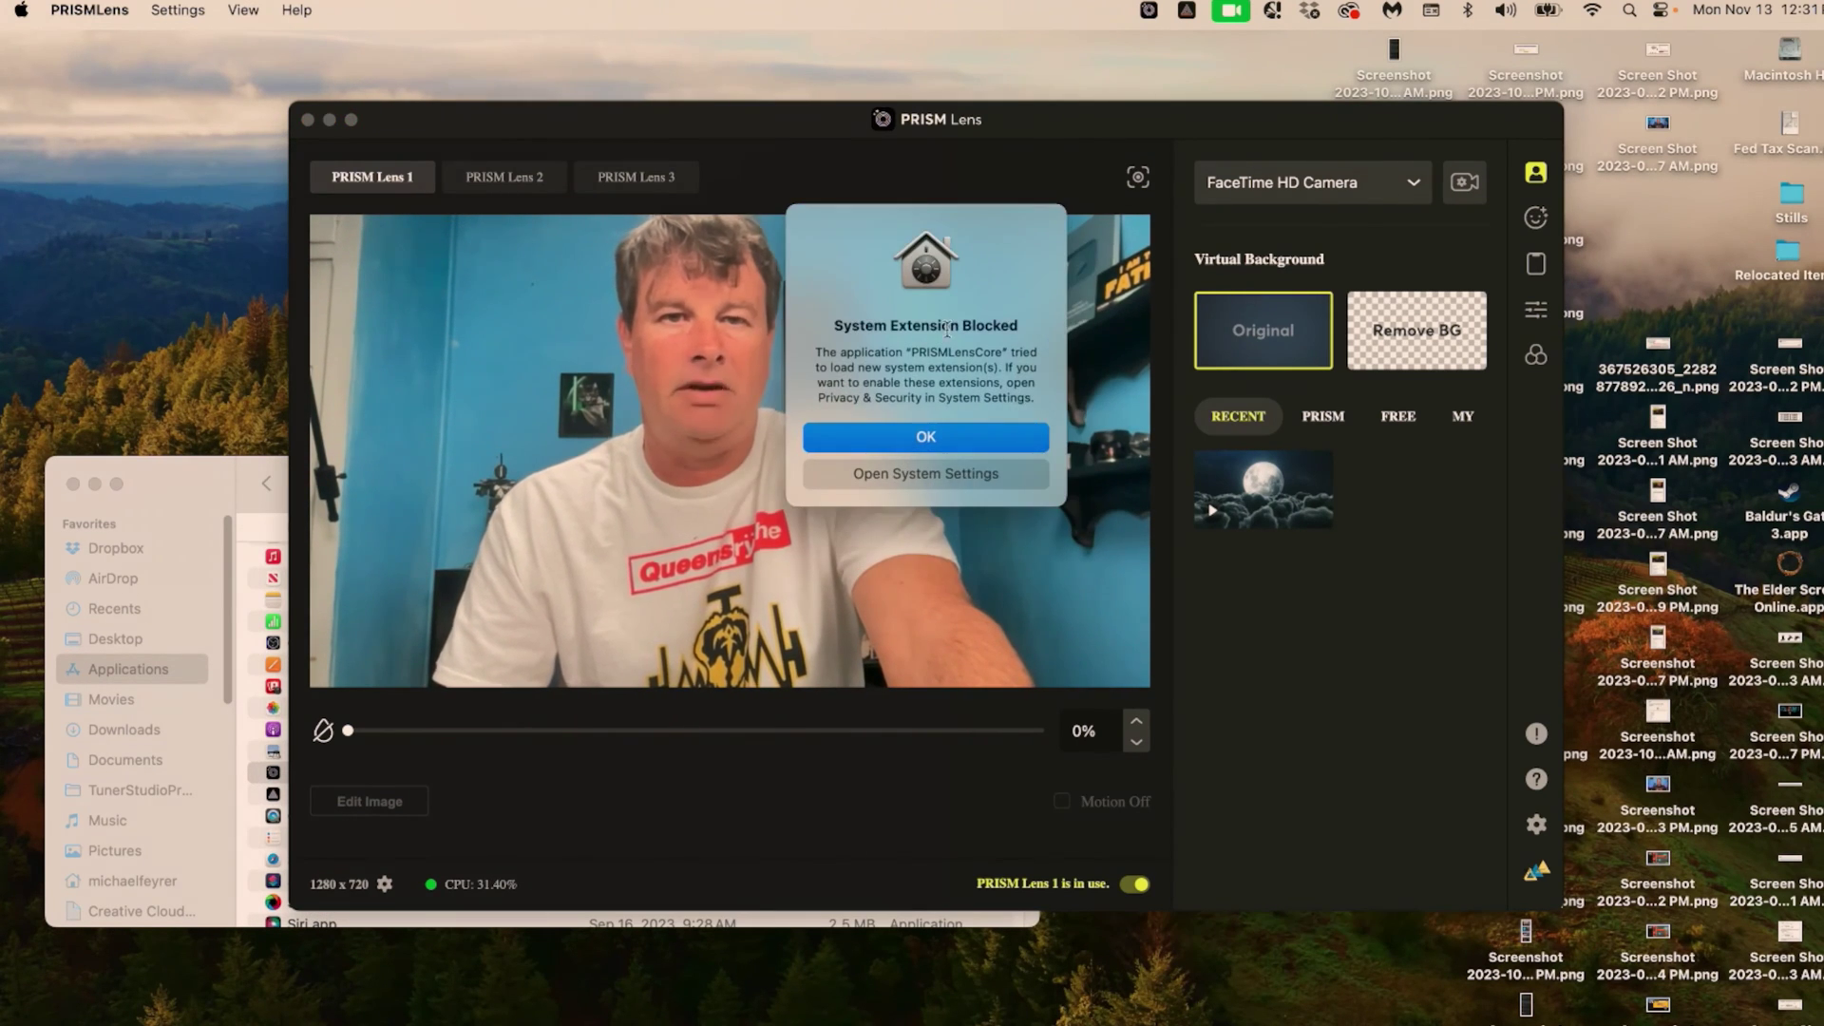
Go to Privacy & Security in System Settings, authenticate with the account password, and allow the PRISMLensCore.app system software.
{"action": "left_click", "coordinate": [944, 474]}
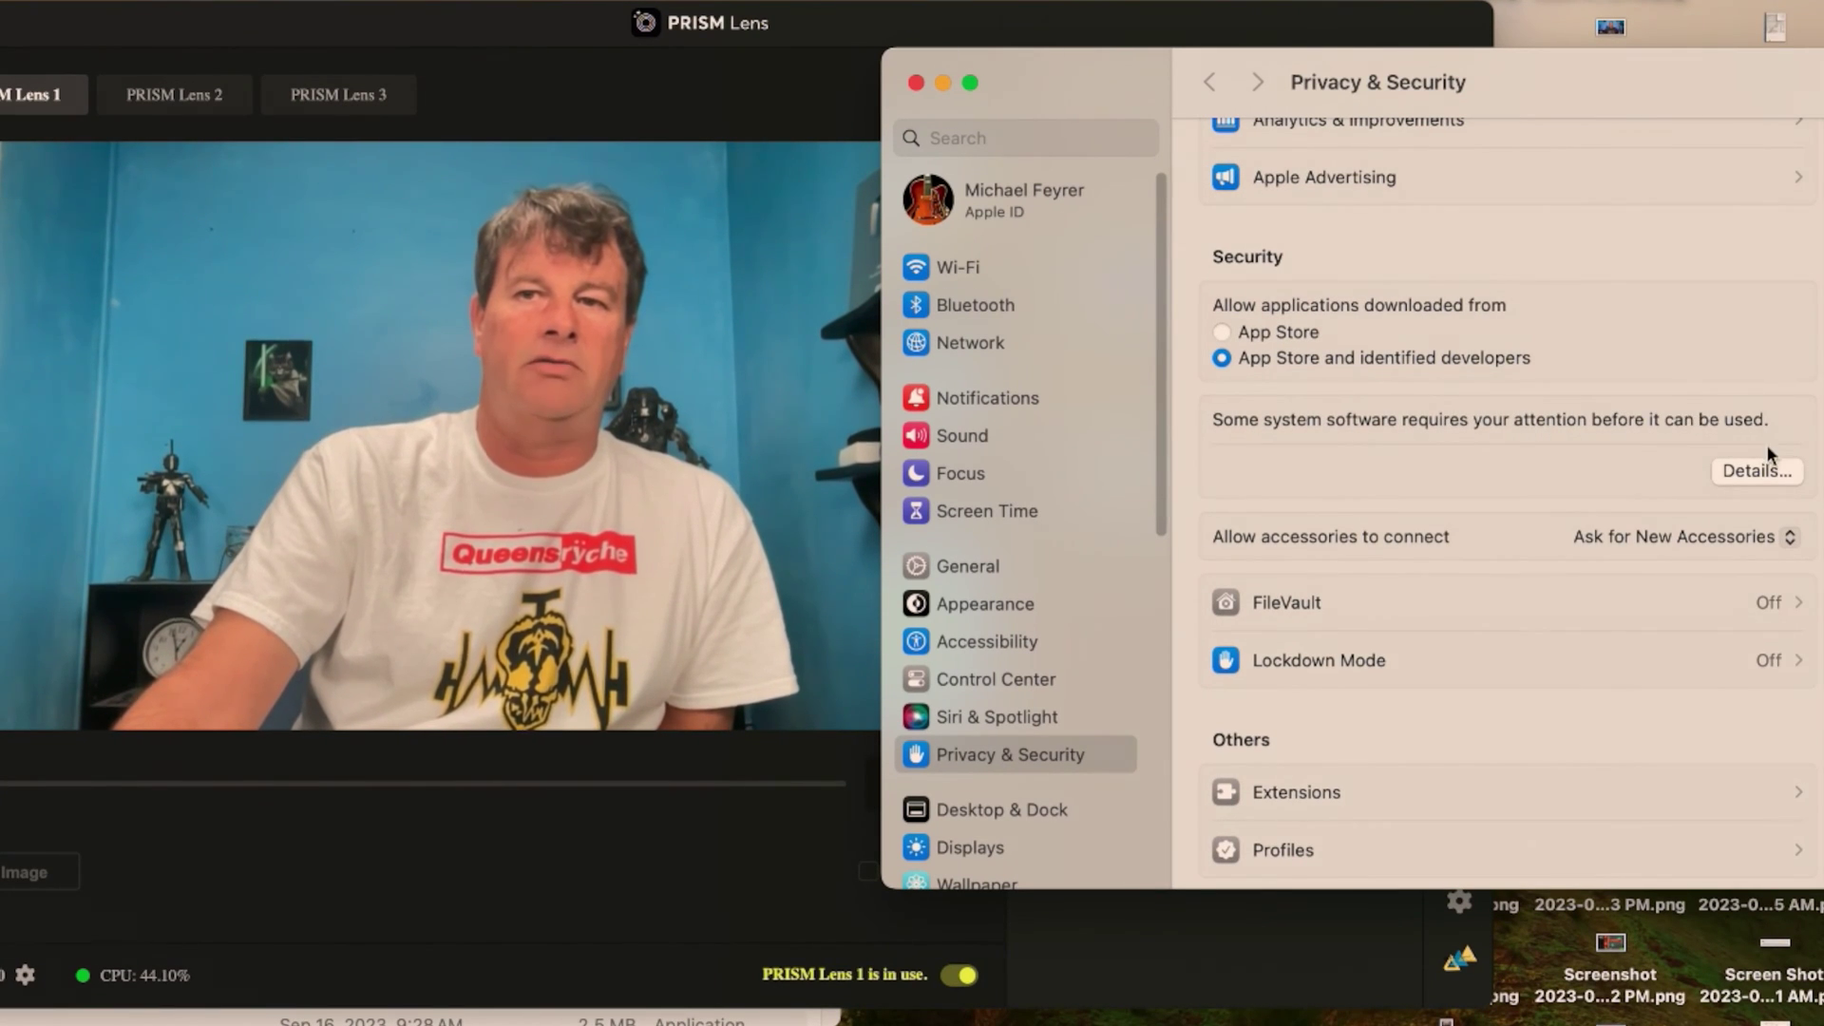
{"action": "left_click", "coordinate": [1756, 470]}
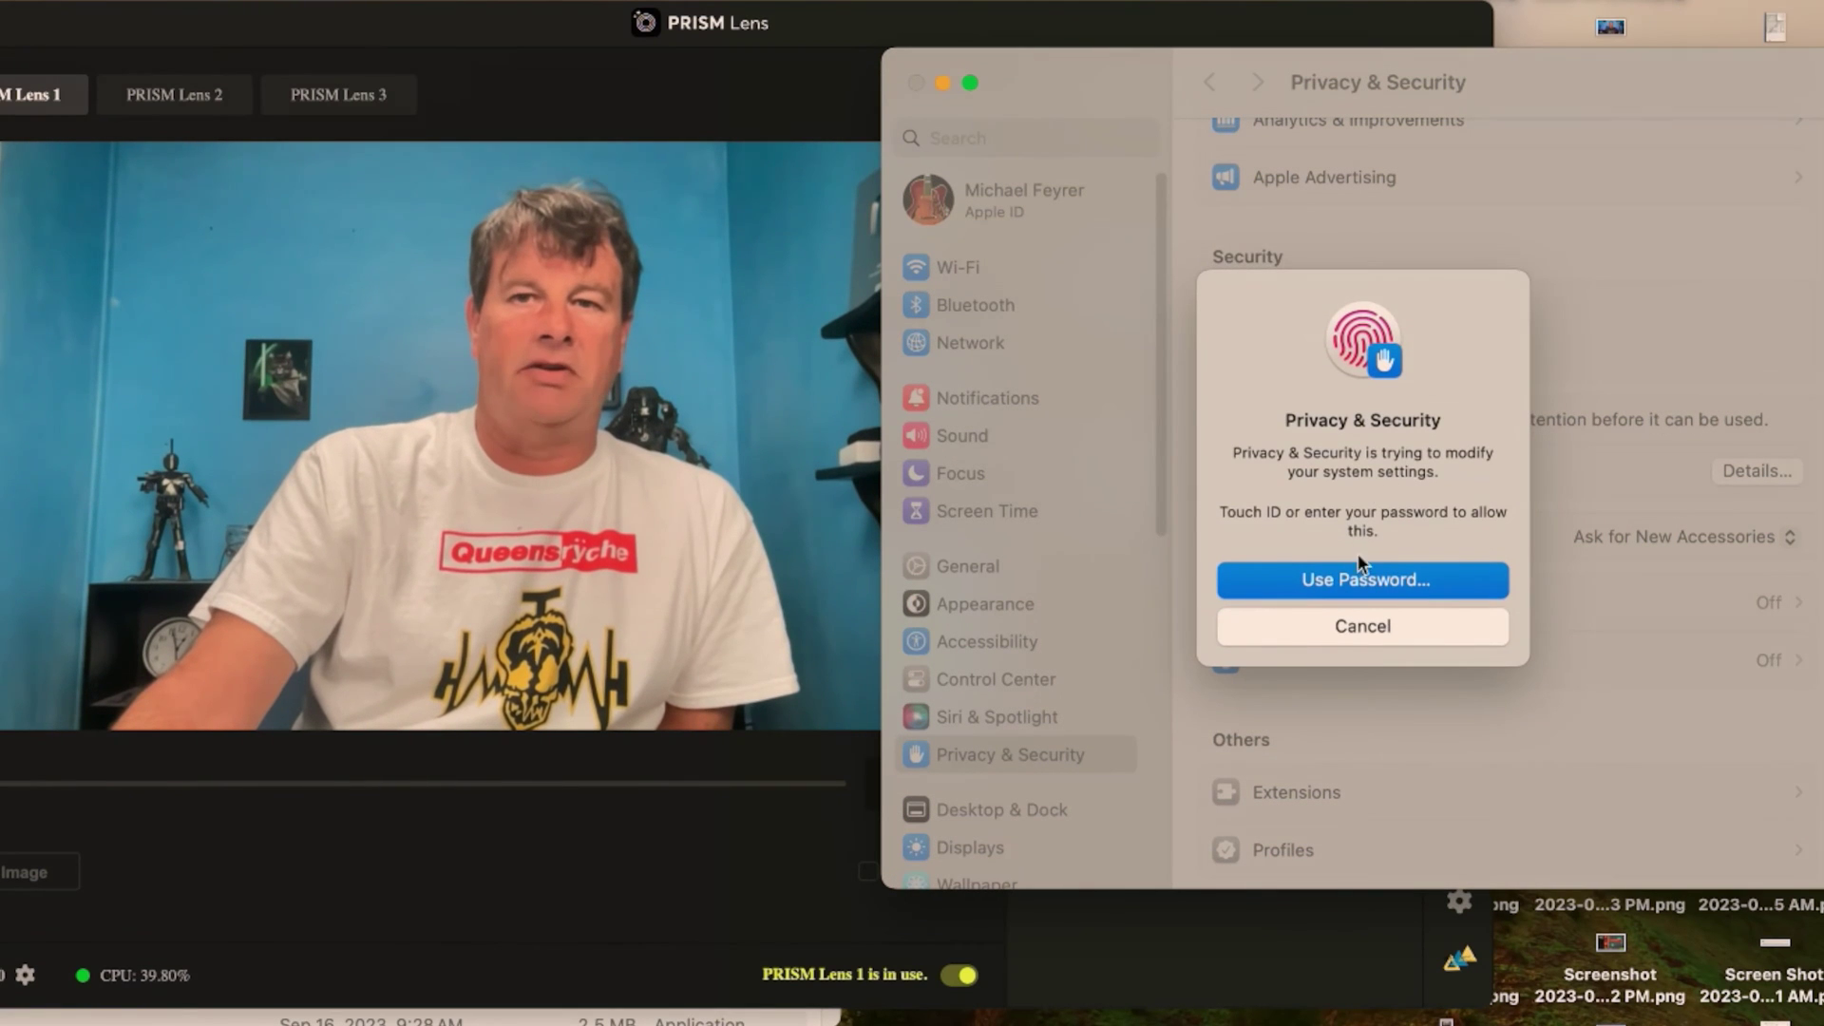
{"action": "left_click", "coordinate": [1362, 573]}
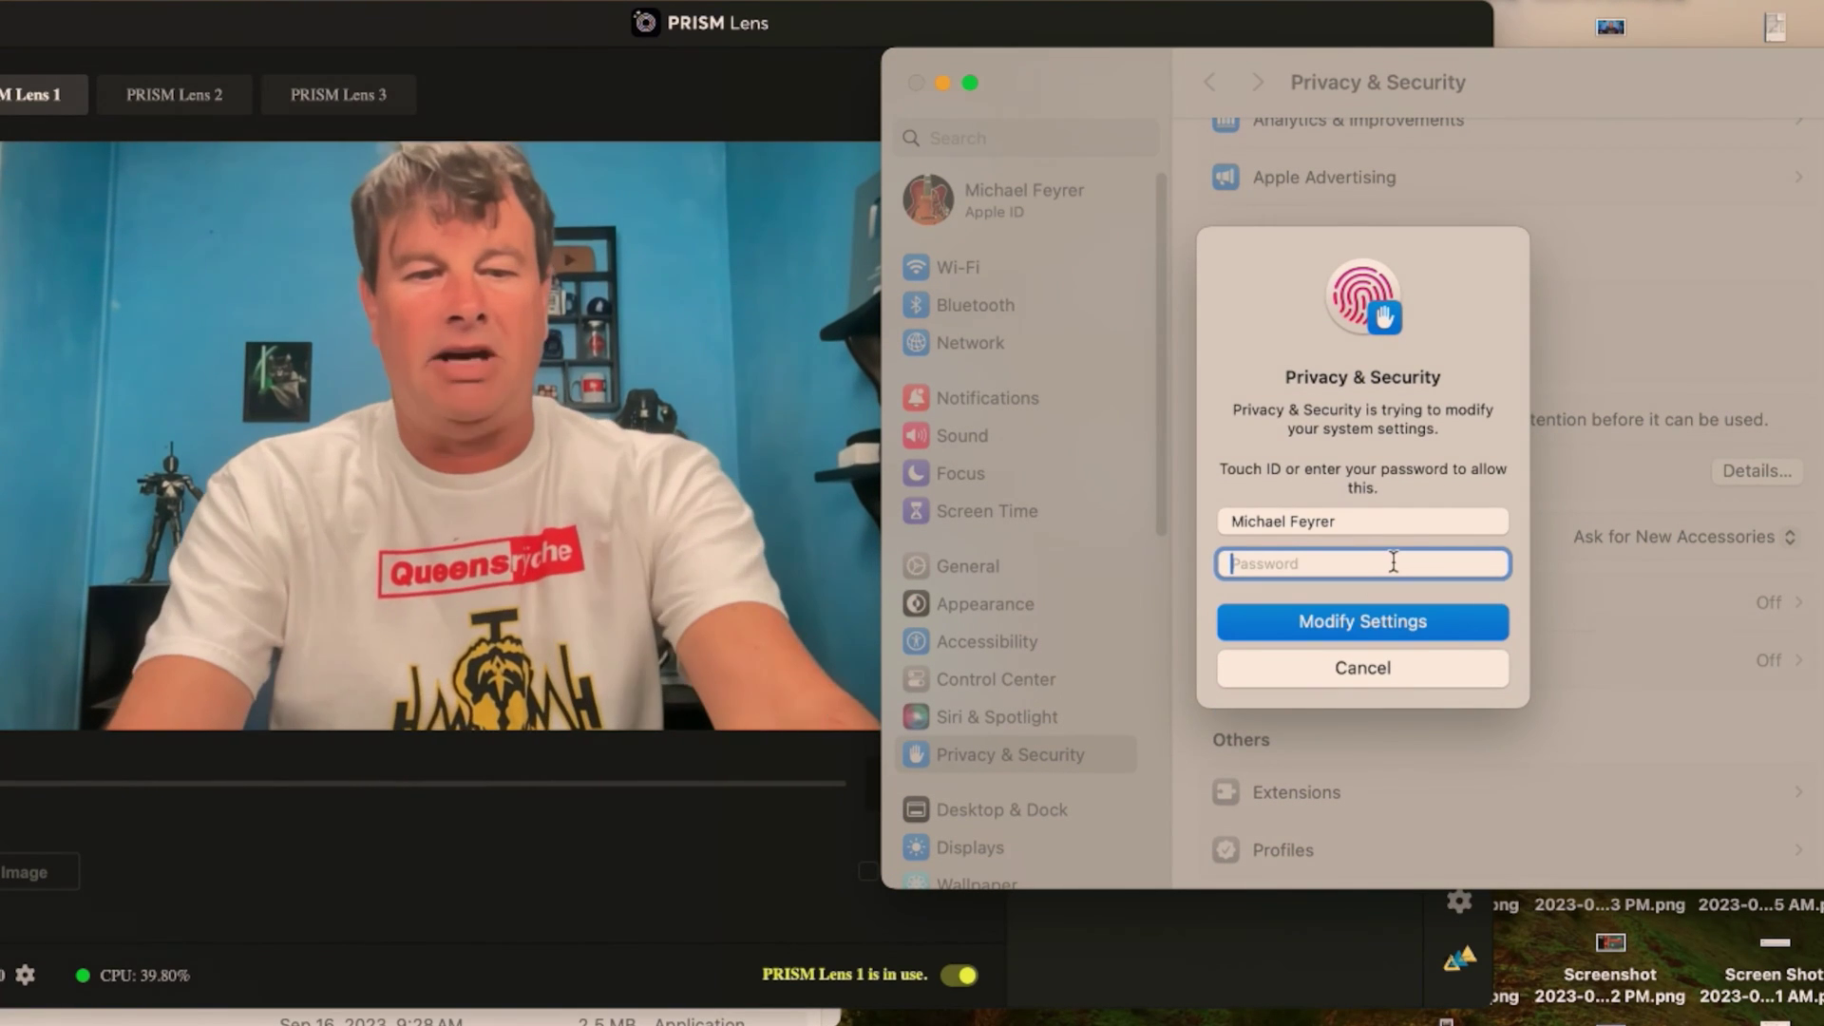
{"action": "type", "text": "••••••••••"}
{"action": "key", "text": "Return"}
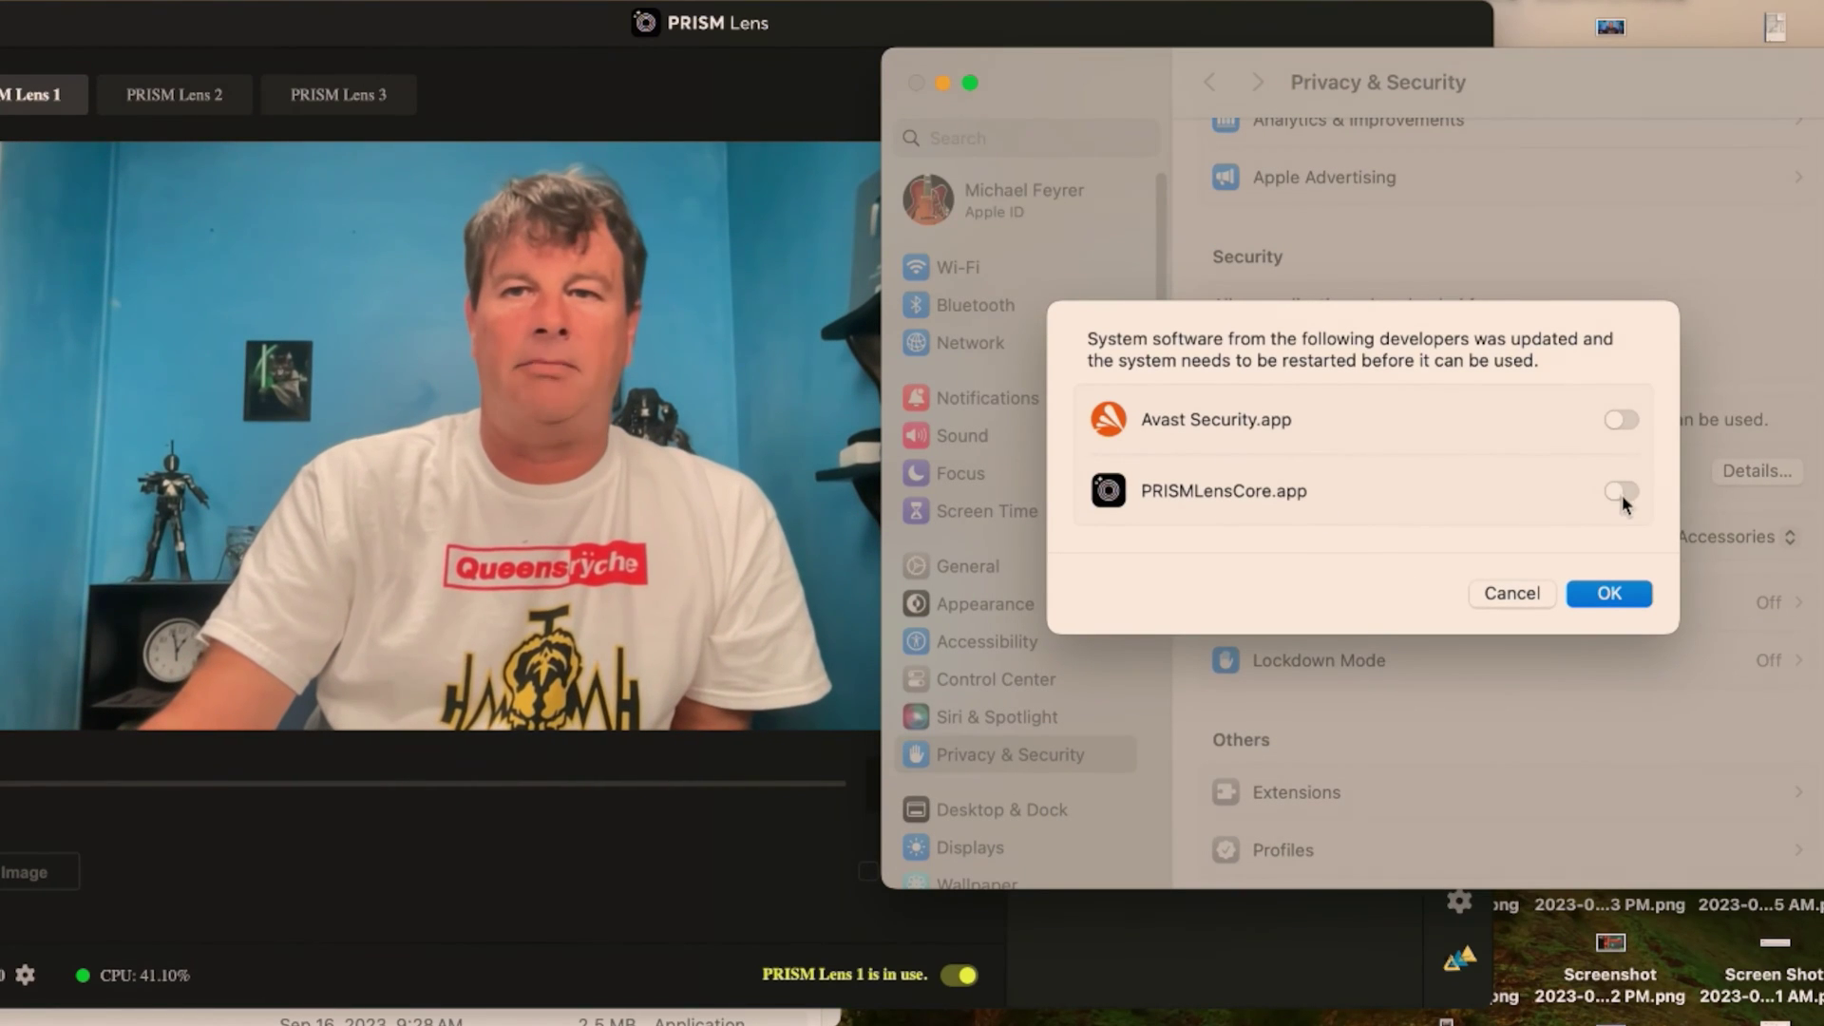
{"action": "left_click", "coordinate": [1620, 599]}
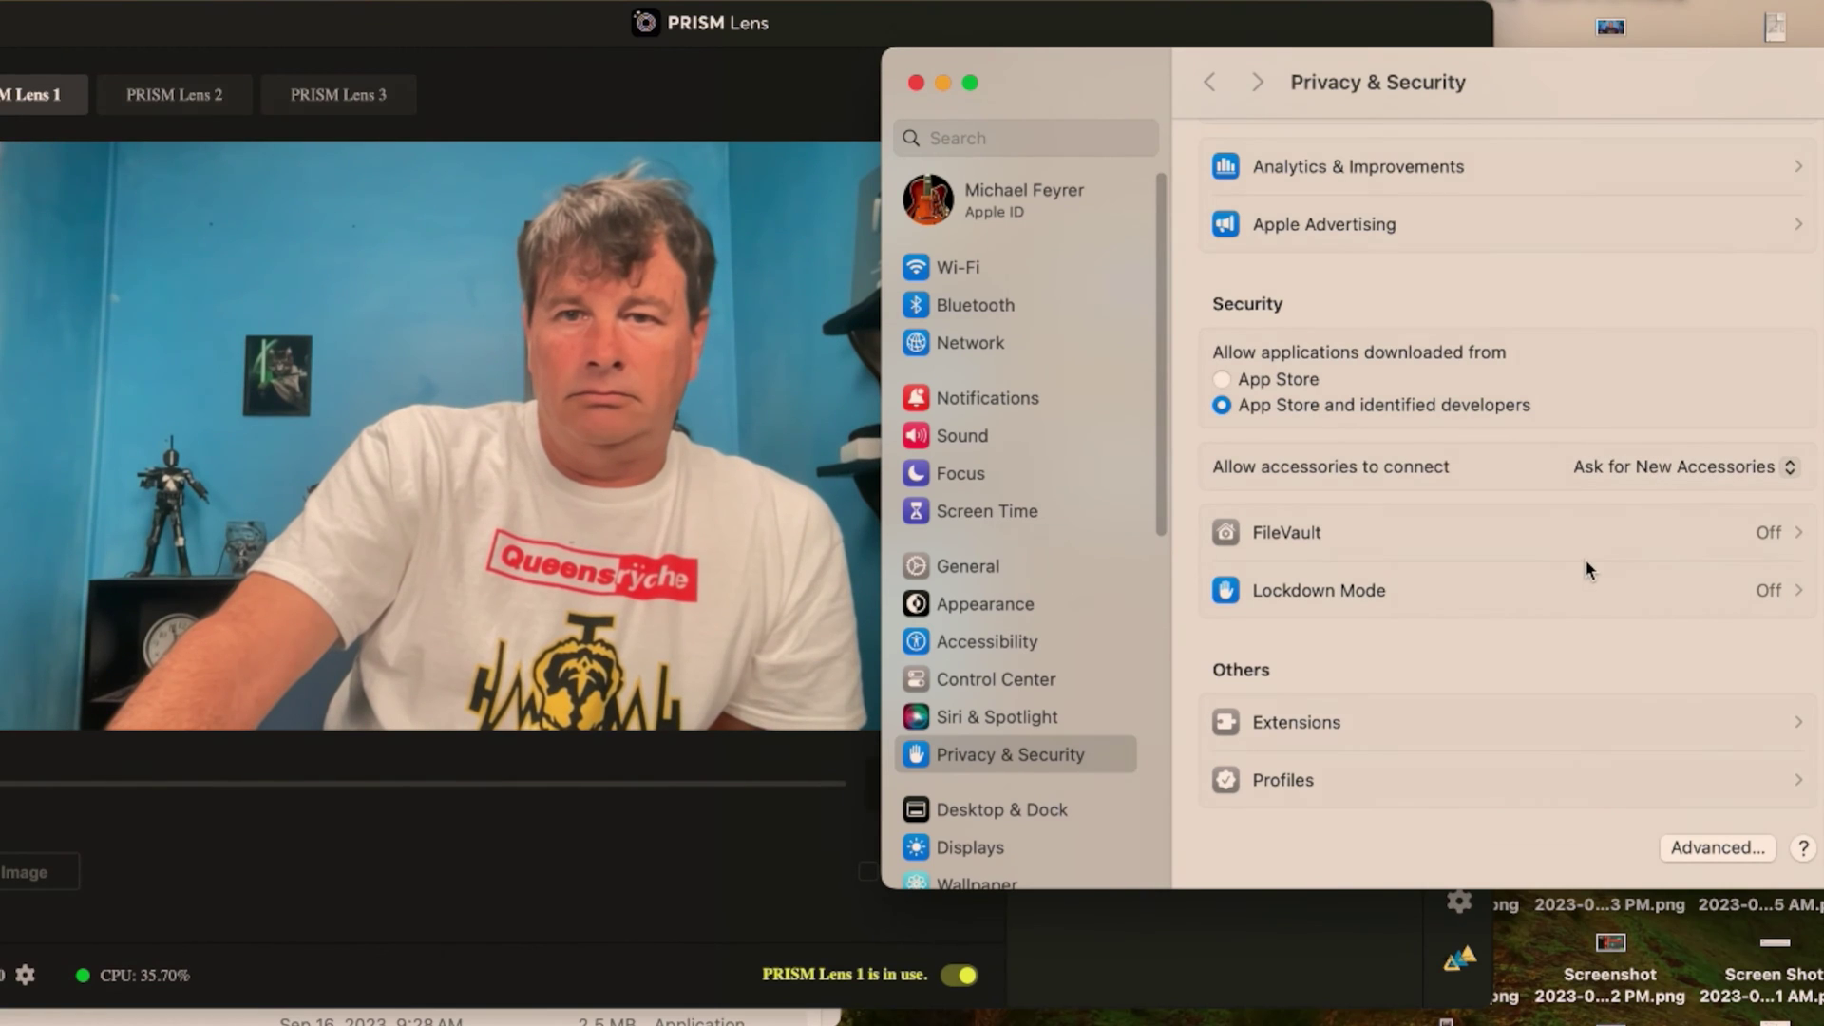
Restart the Mac.
{"action": "scroll", "coordinate": [1588, 568], "scroll_direction": "up", "scroll_amount": 5}
{"action": "scroll", "coordinate": [1588, 556], "scroll_direction": "down", "scroll_amount": 3}
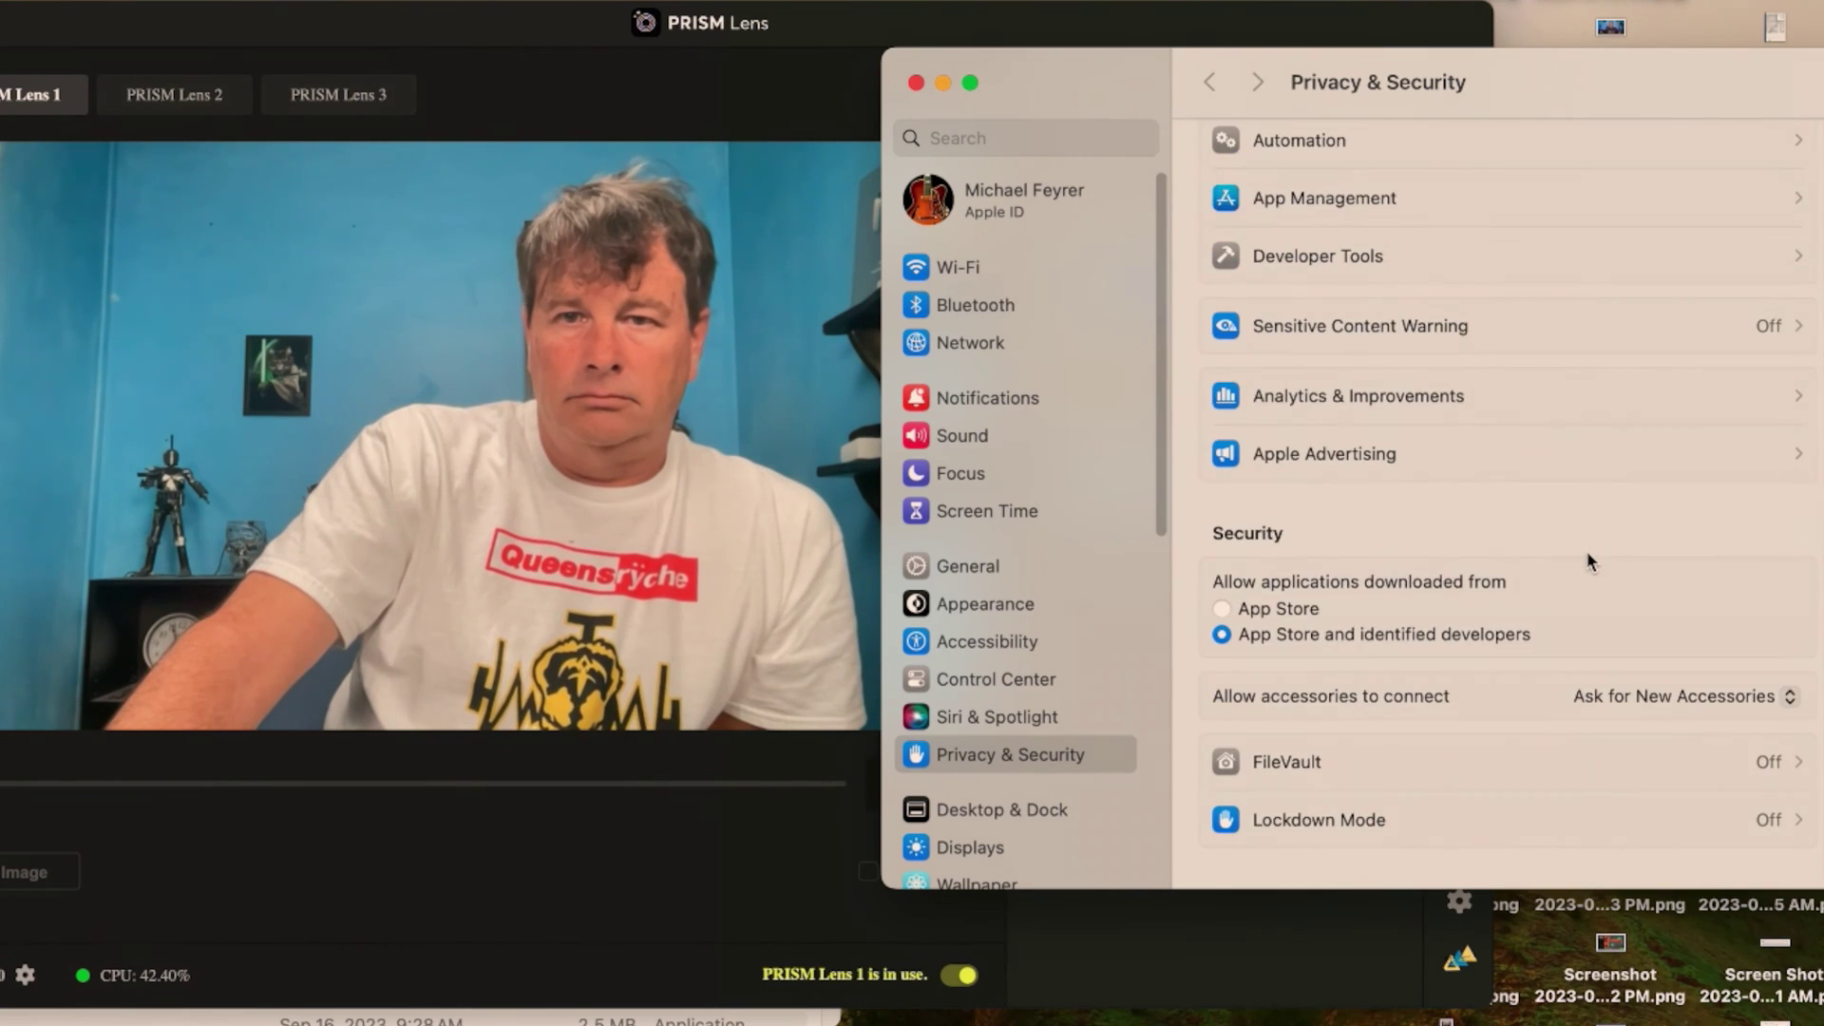
{"action": "scroll", "coordinate": [1588, 554], "scroll_direction": "down", "scroll_amount": 3}
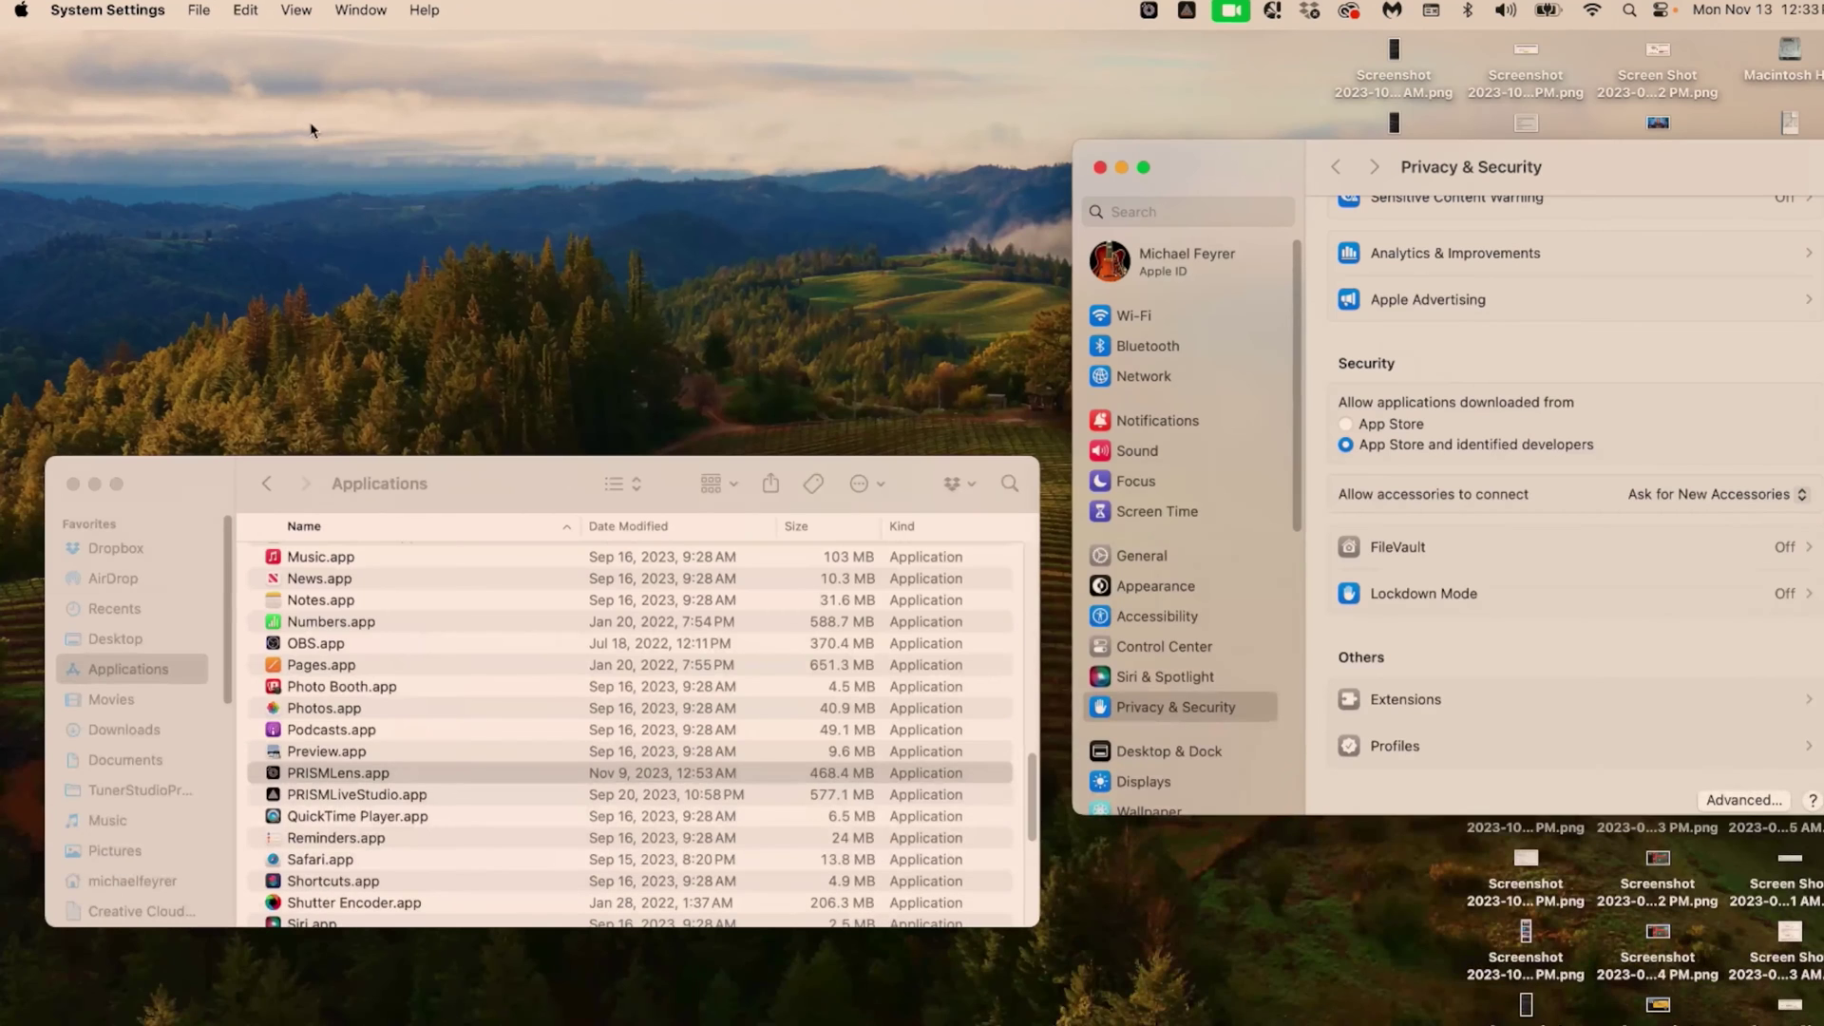
{"action": "left_click", "coordinate": [23, 10]}
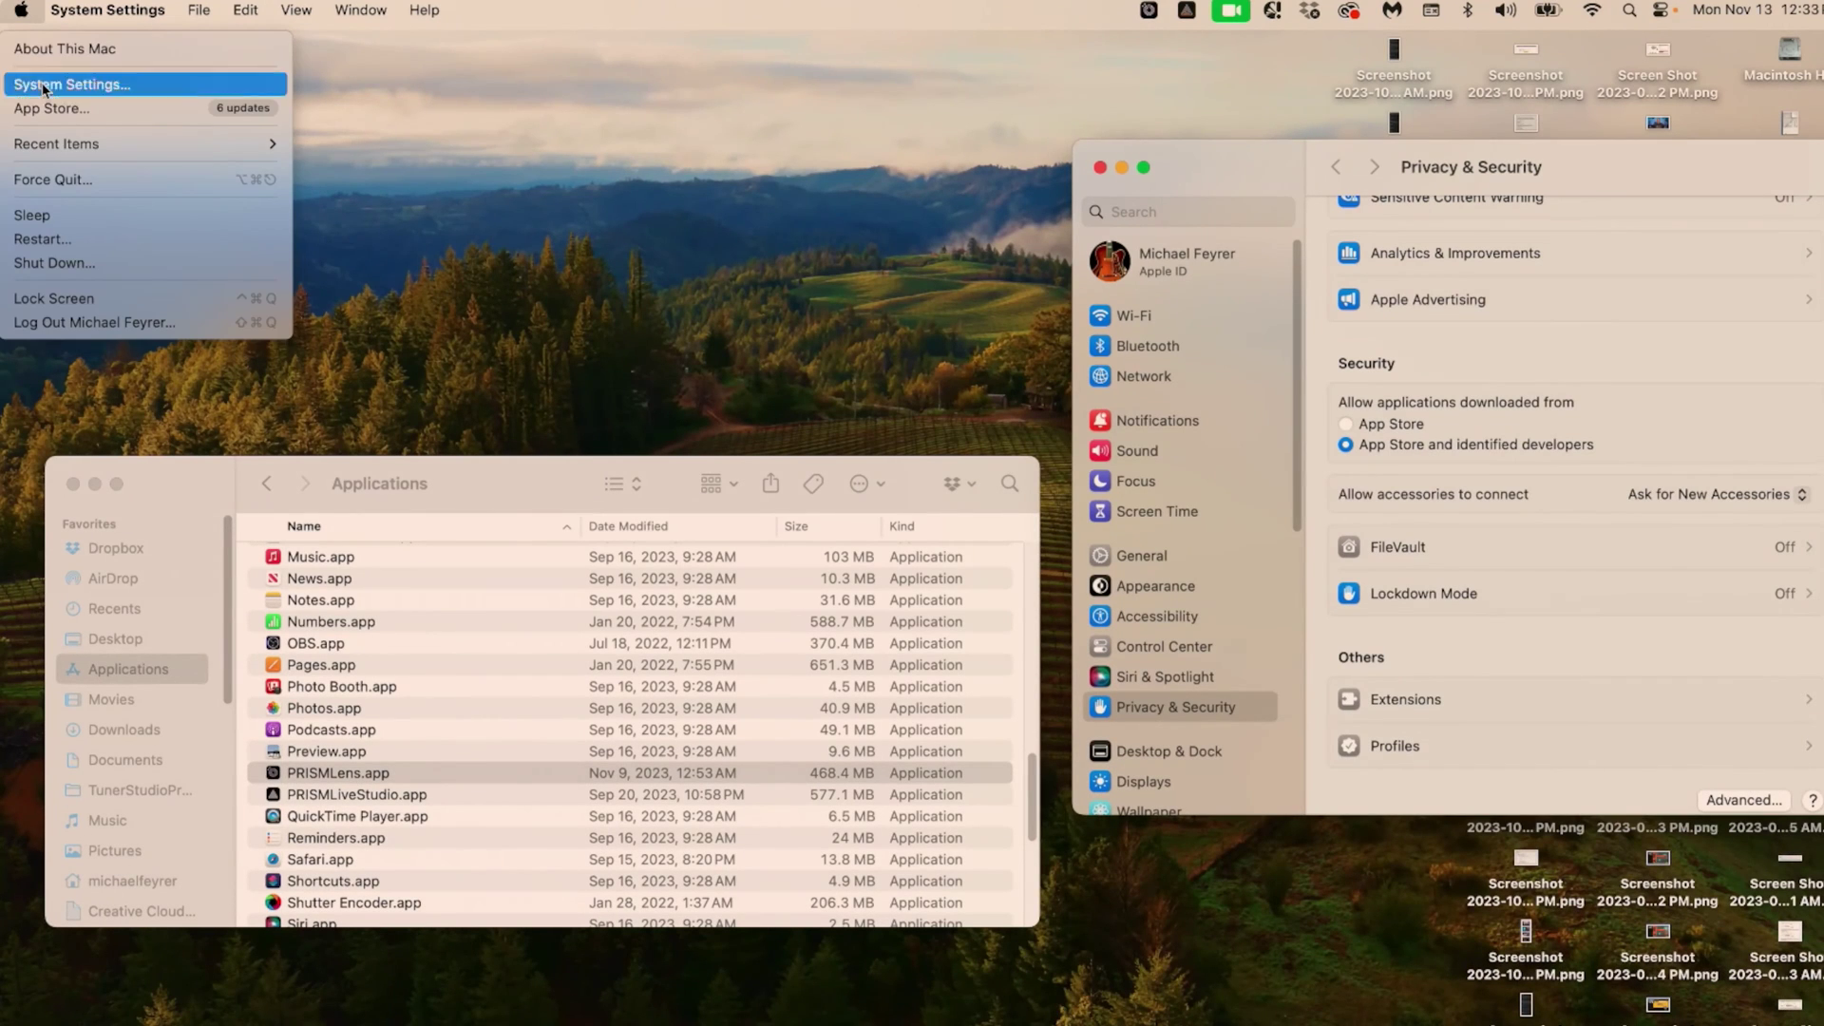
{"action": "left_click", "coordinate": [56, 249]}
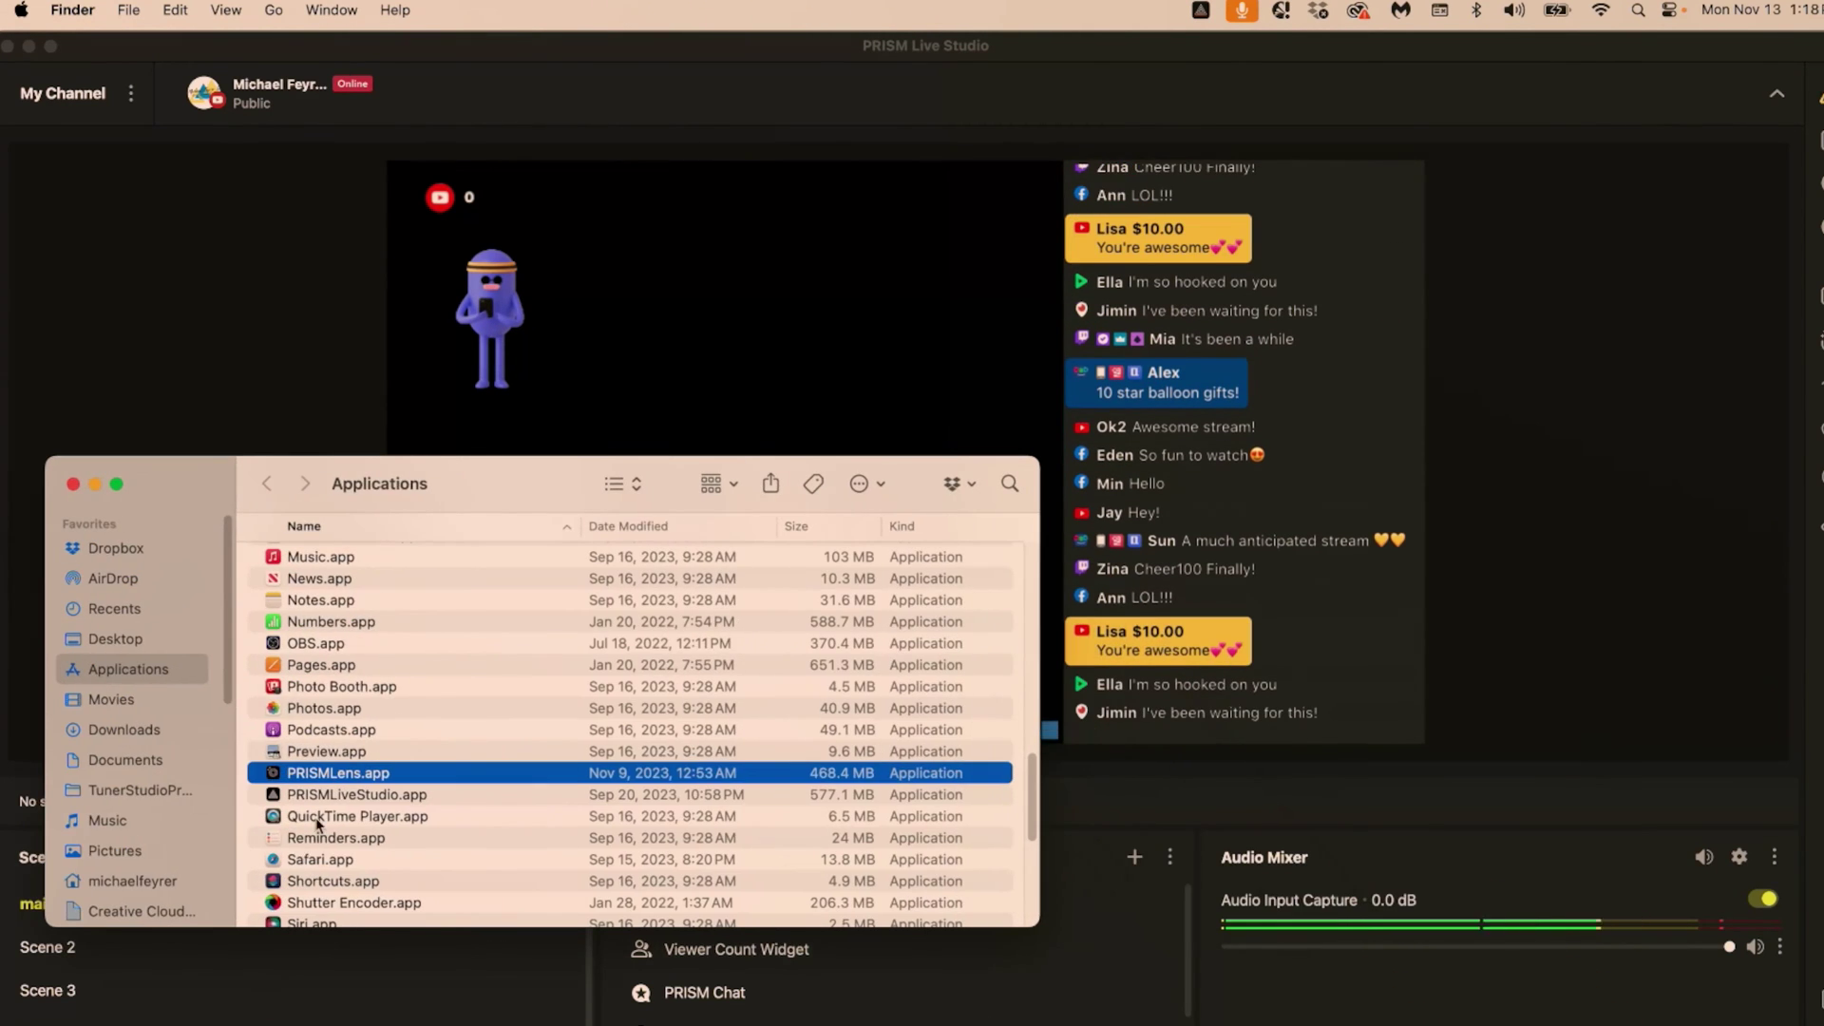
Launch PRISMLens.app from Applications, minimise the Finder window, and choose FaceTime HD Camera as the source for PRISM Lens 1.
{"action": "double_click", "coordinate": [368, 772]}
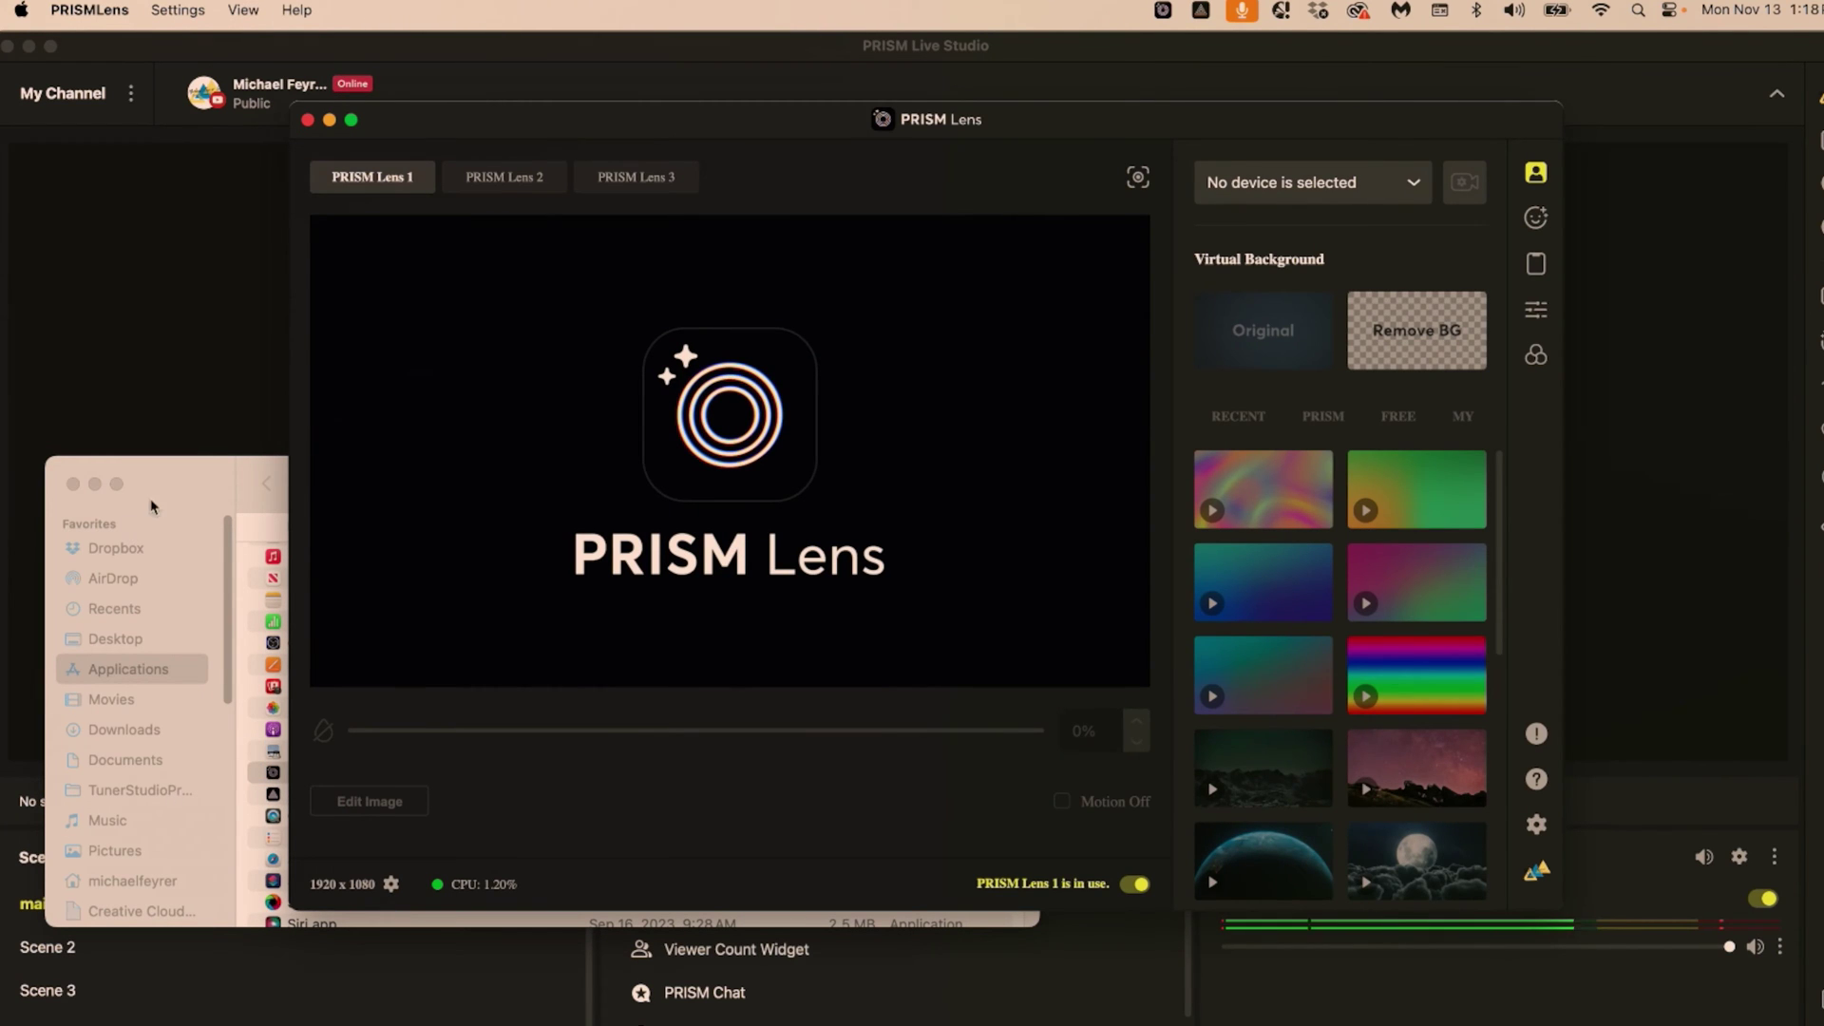
{"action": "left_click", "coordinate": [95, 486]}
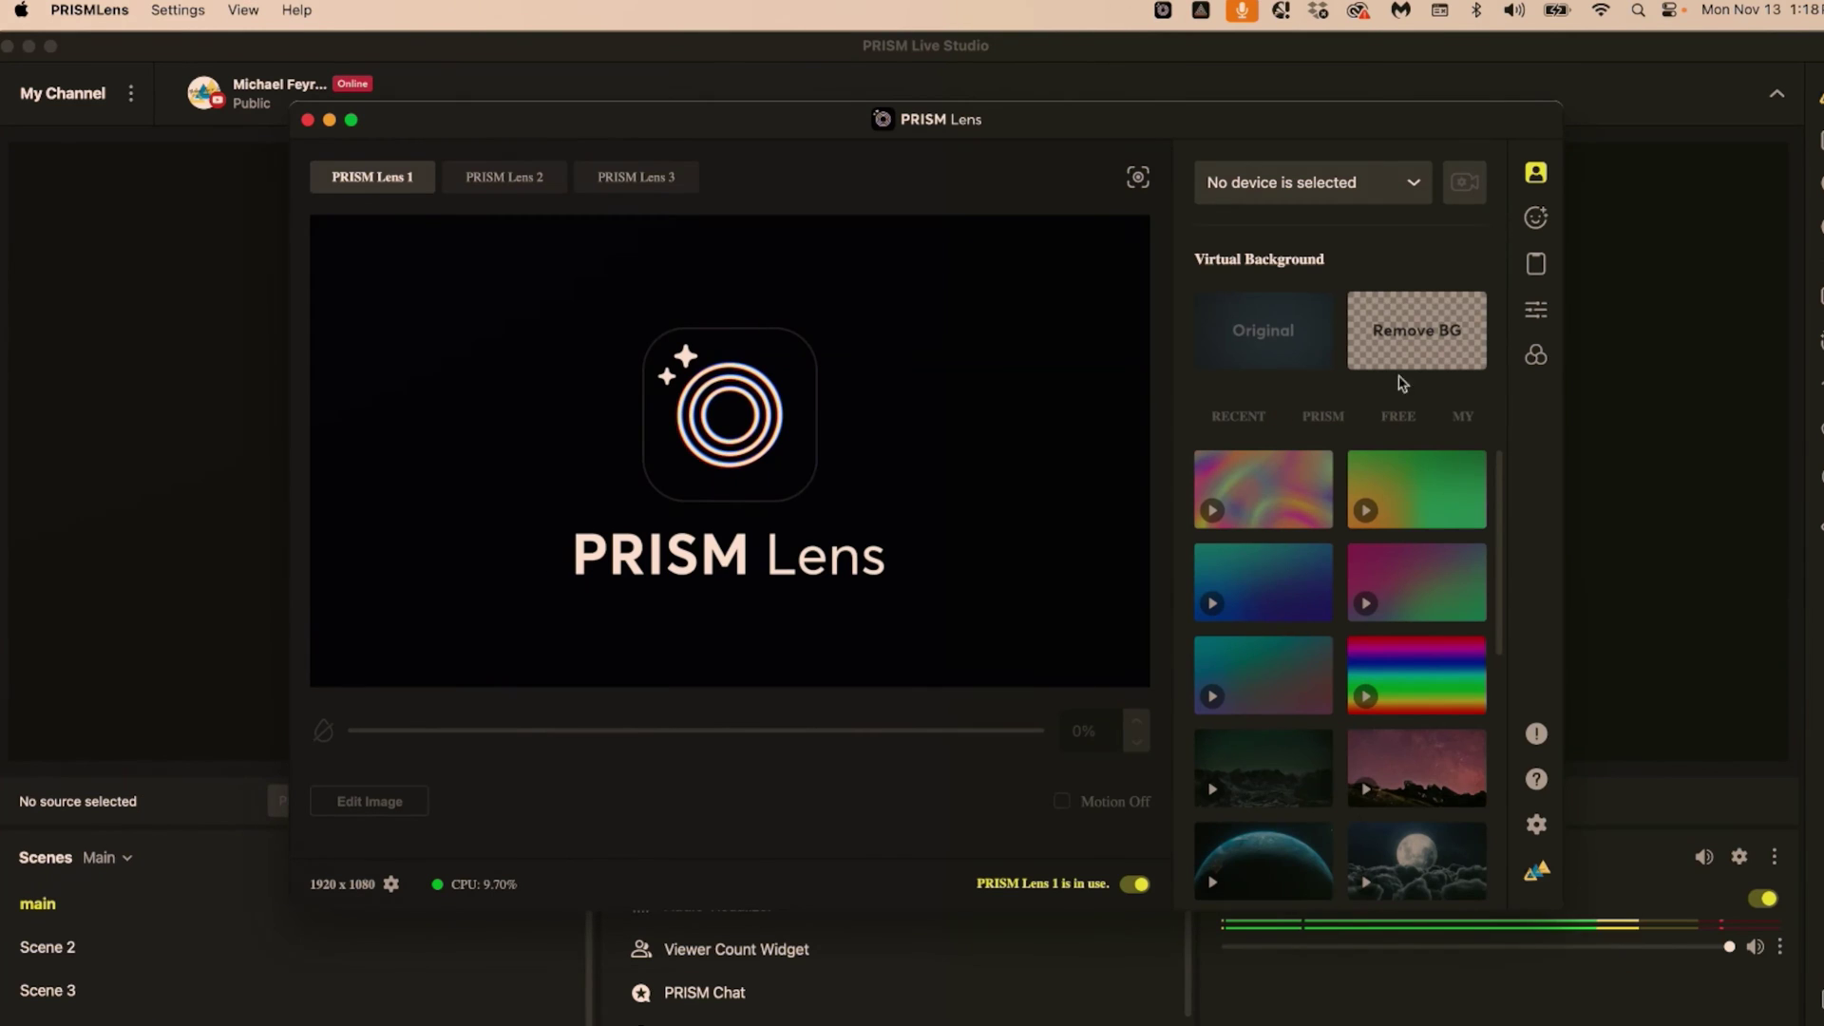
{"action": "left_click", "coordinate": [1413, 186]}
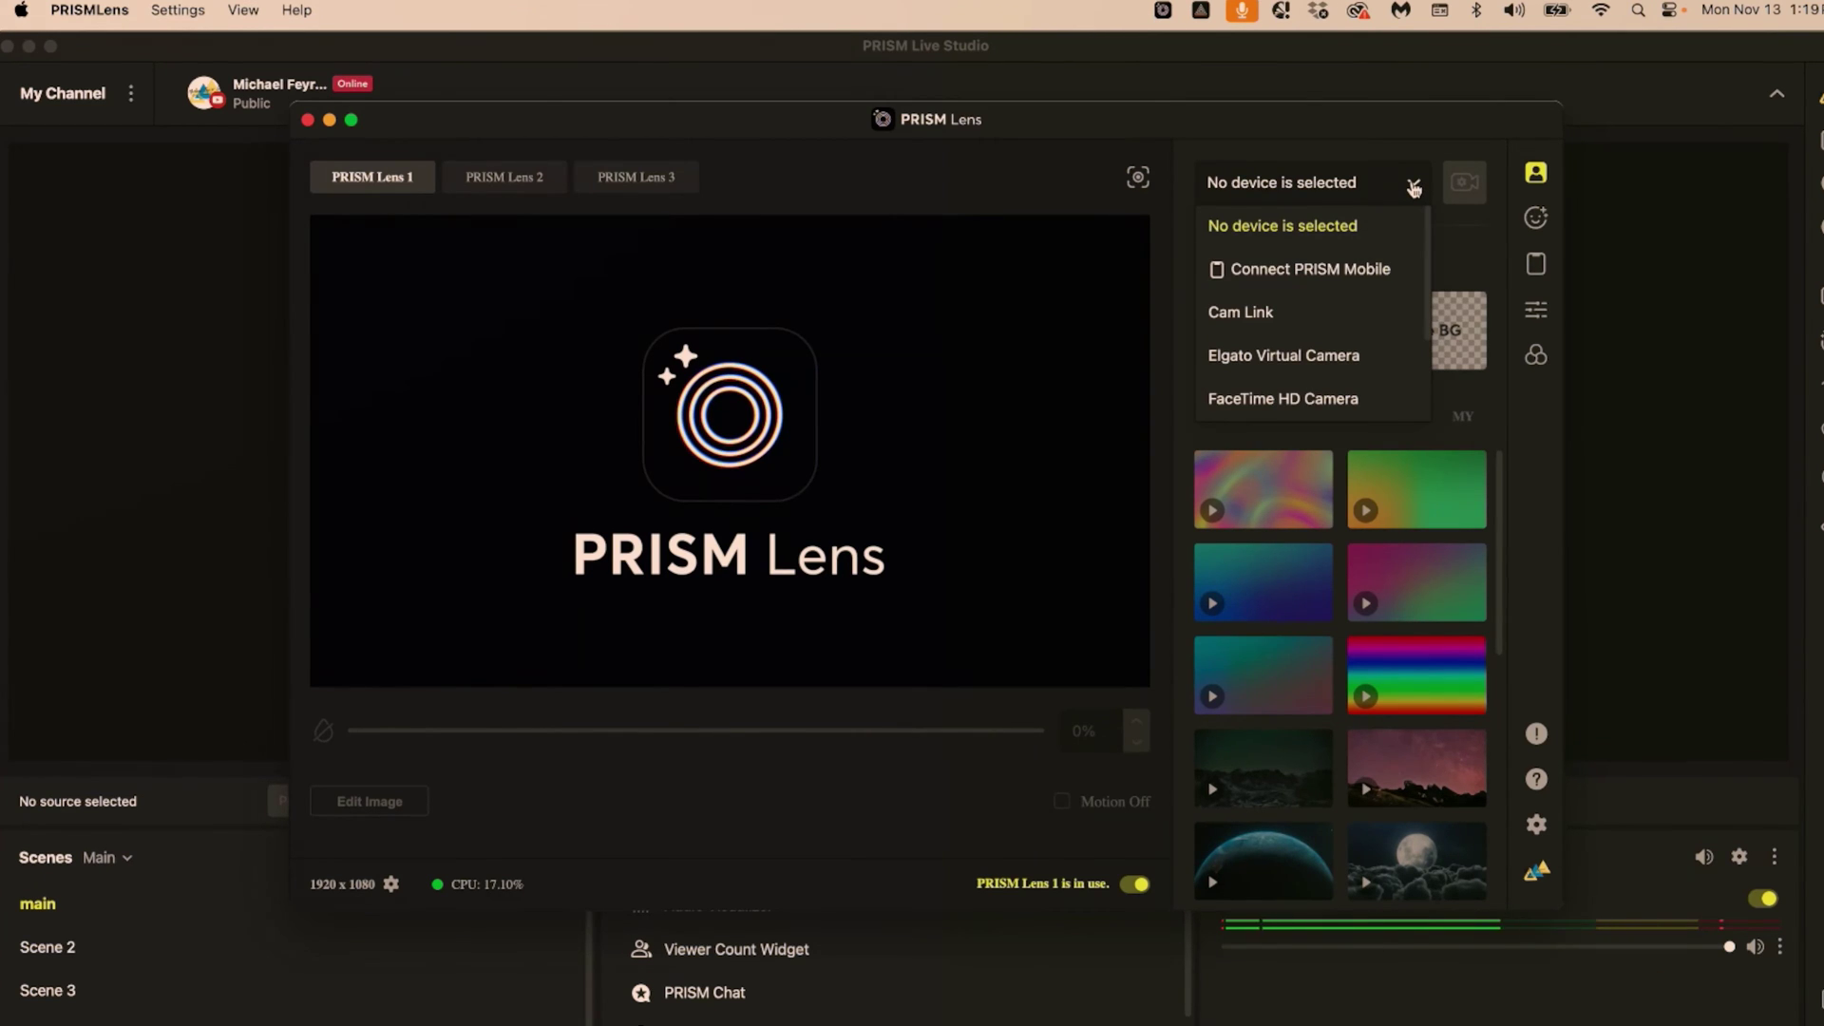
{"action": "left_click", "coordinate": [1295, 401]}
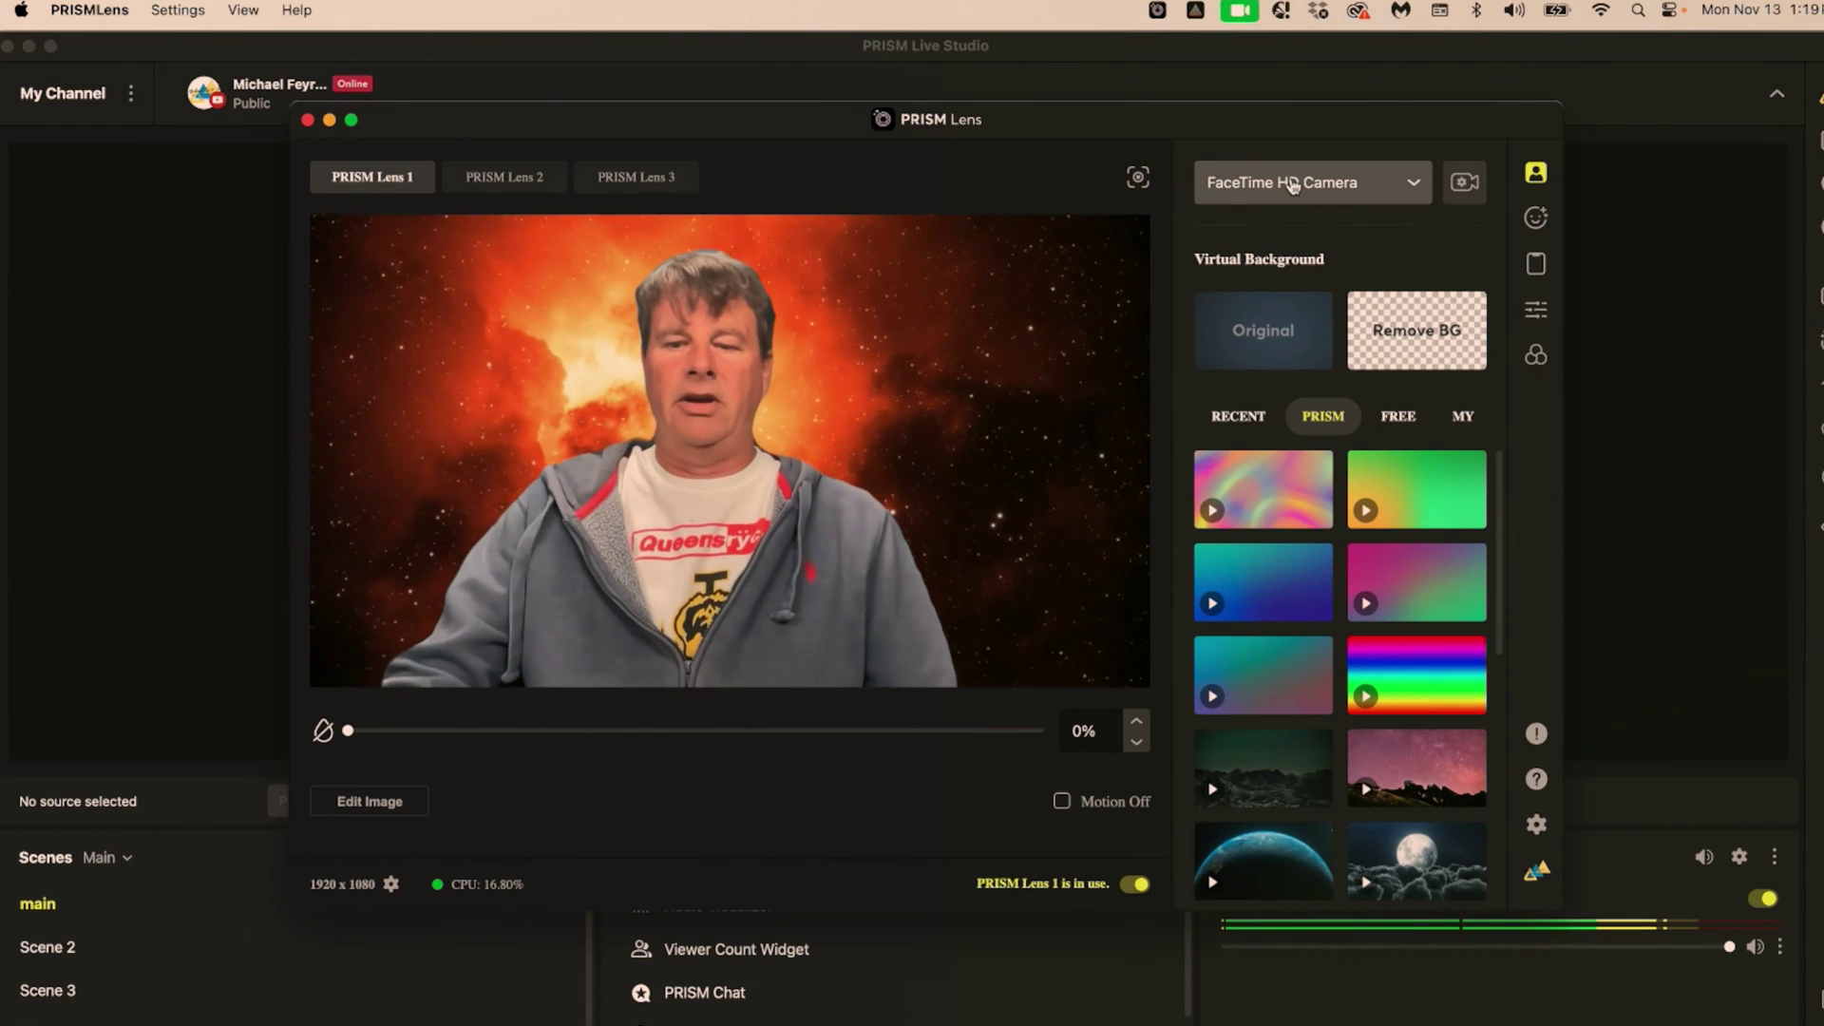
Set PRISM Lens 1's virtual background to Original and raise its background blur to 95%.
{"action": "left_click", "coordinate": [1259, 351]}
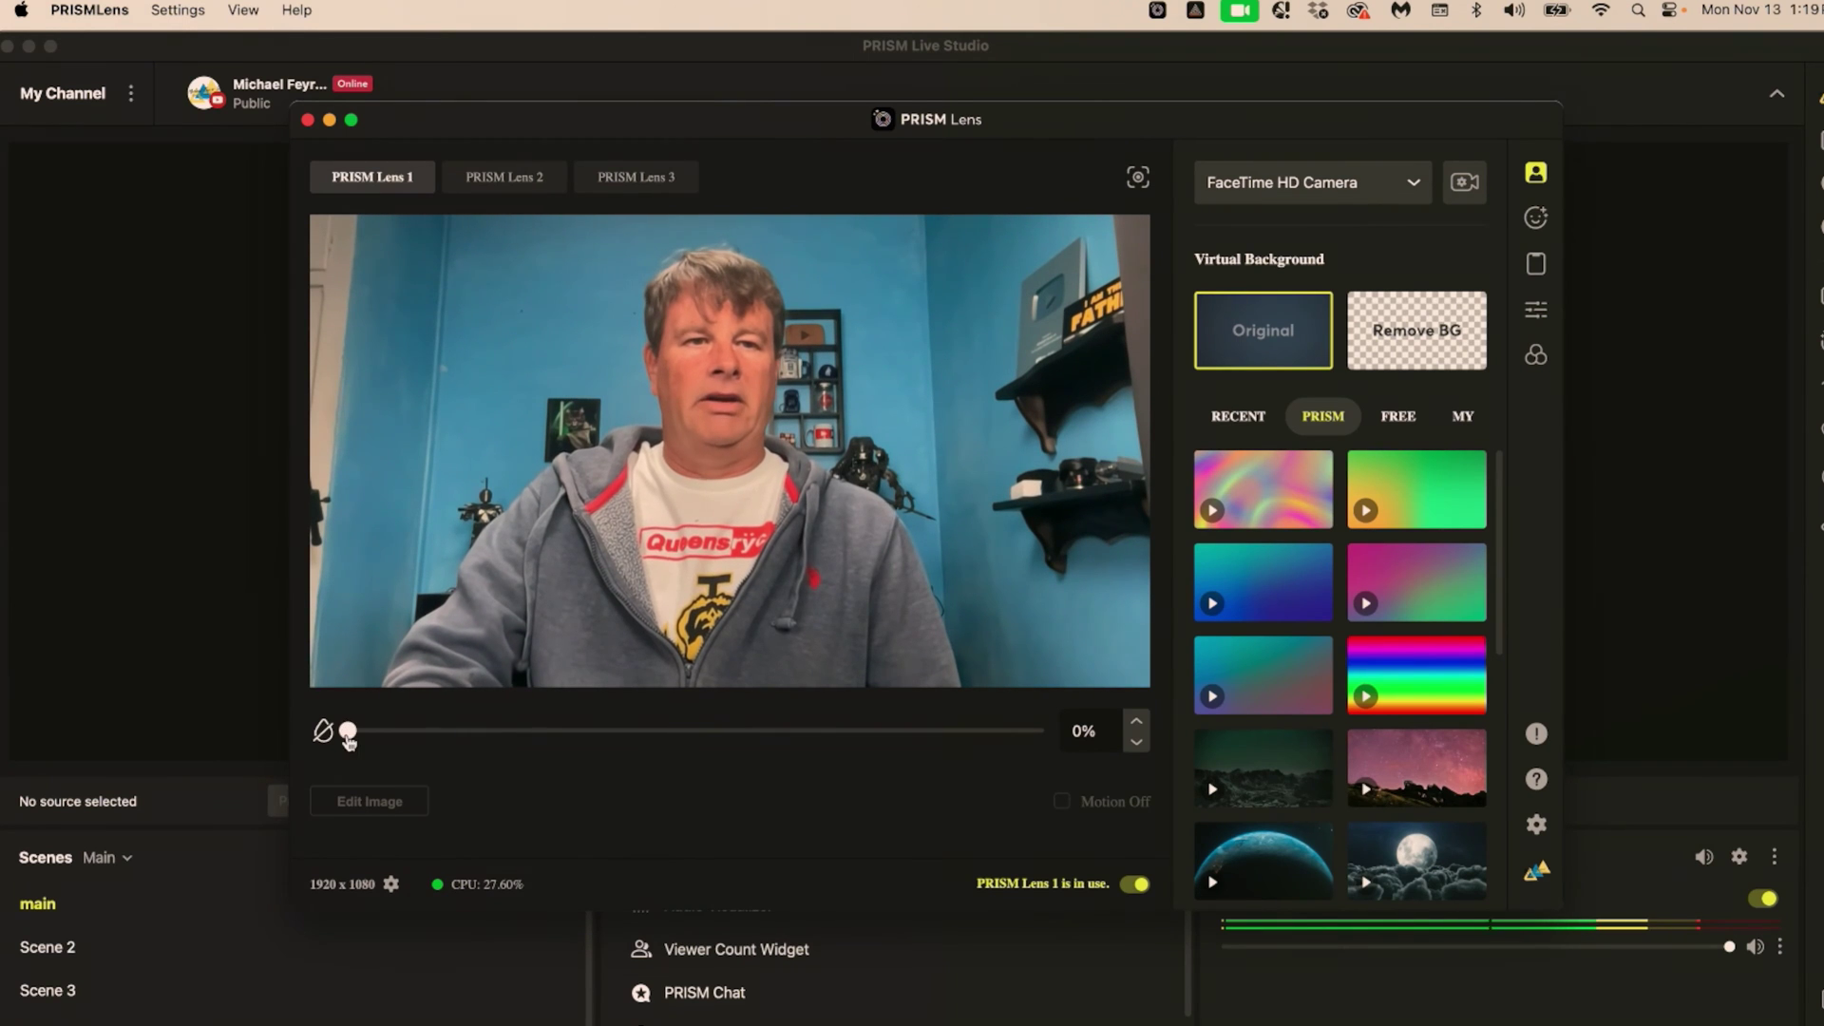
{"action": "left_click_drag", "start_coordinate": [418, 753], "coordinate": [910, 767]}
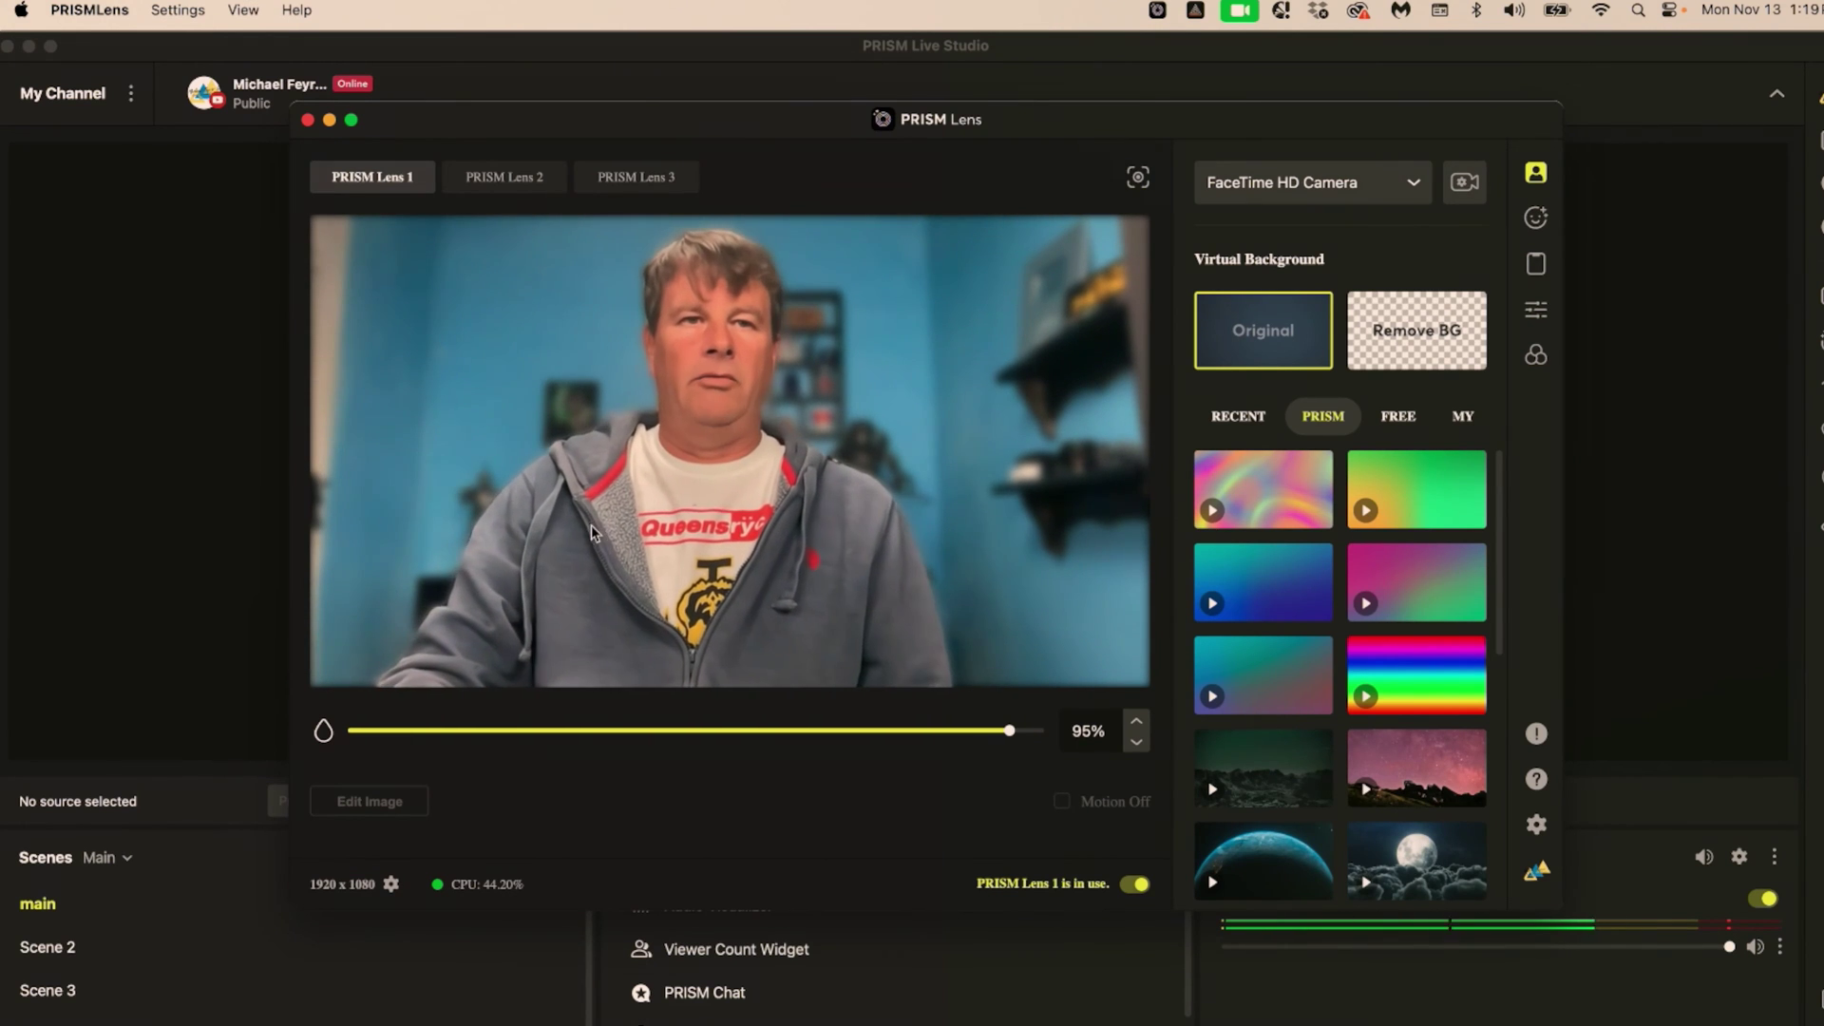
Set PRISM Lens 2's source to FaceTime HD Camera and apply the pink starry-sky virtual background from the PRISM collection.
{"action": "left_click", "coordinate": [520, 181]}
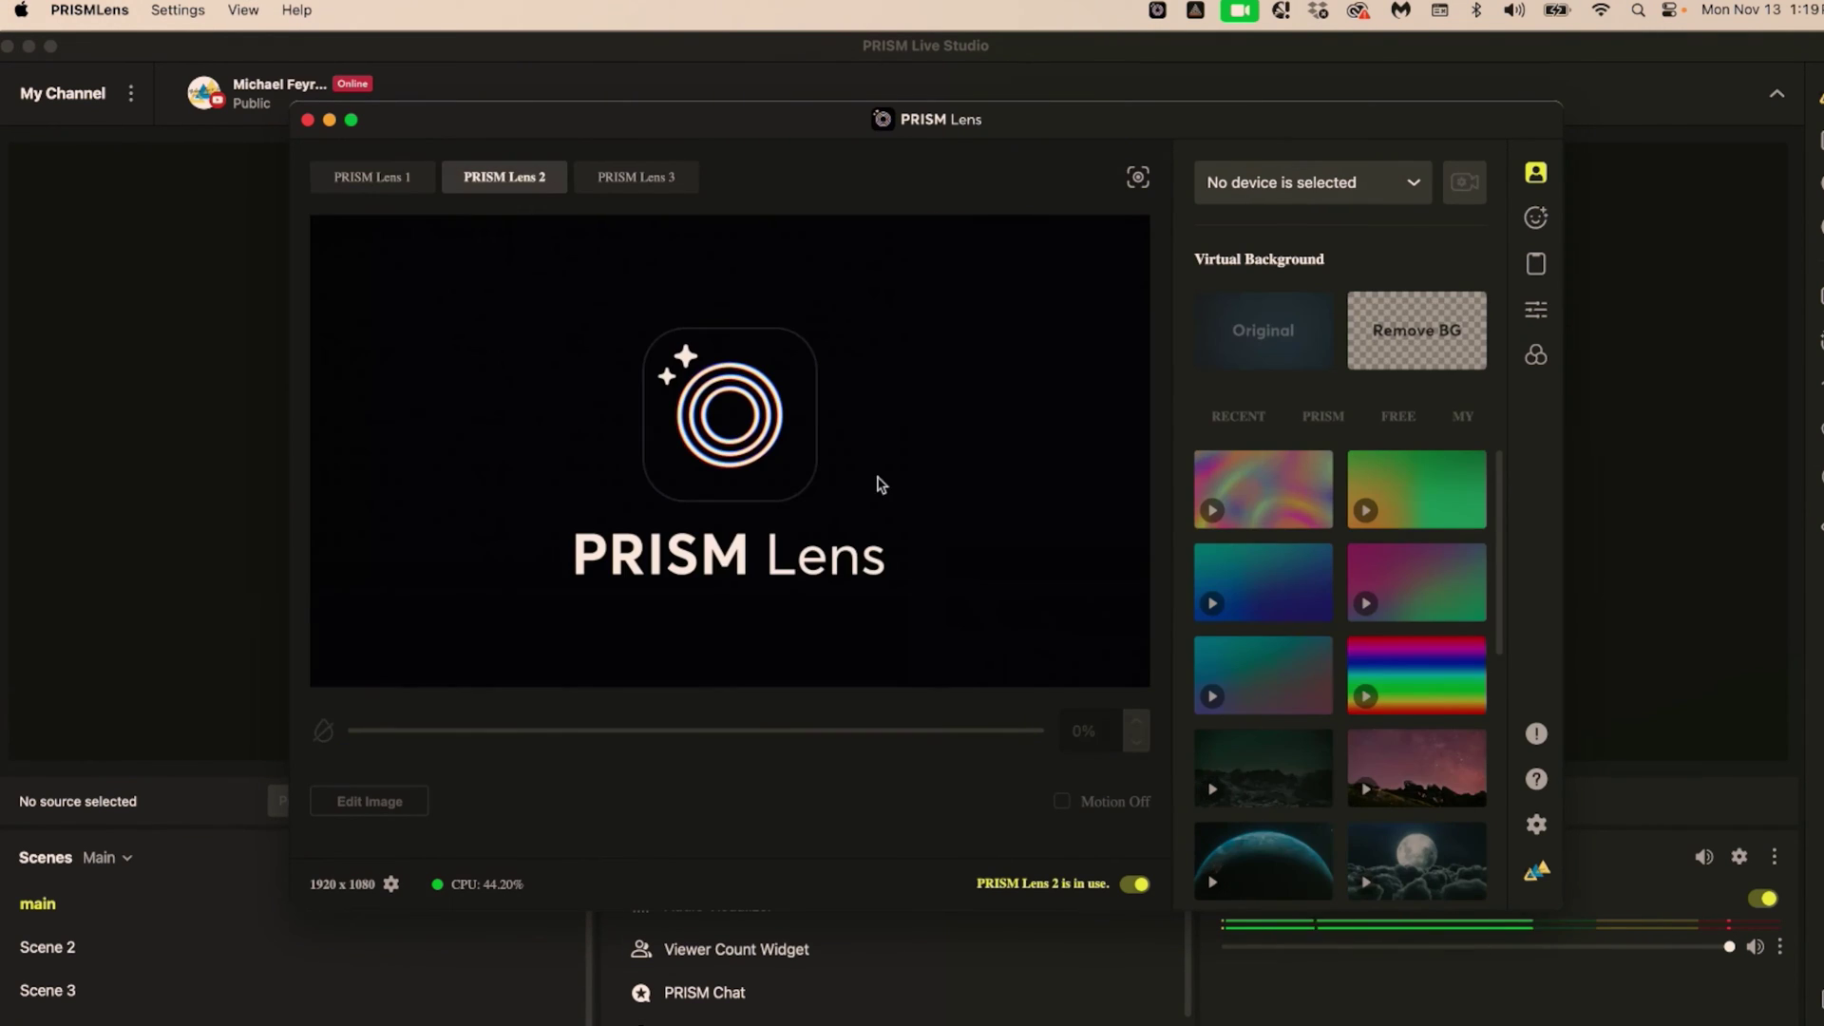
{"action": "left_click", "coordinate": [1391, 185]}
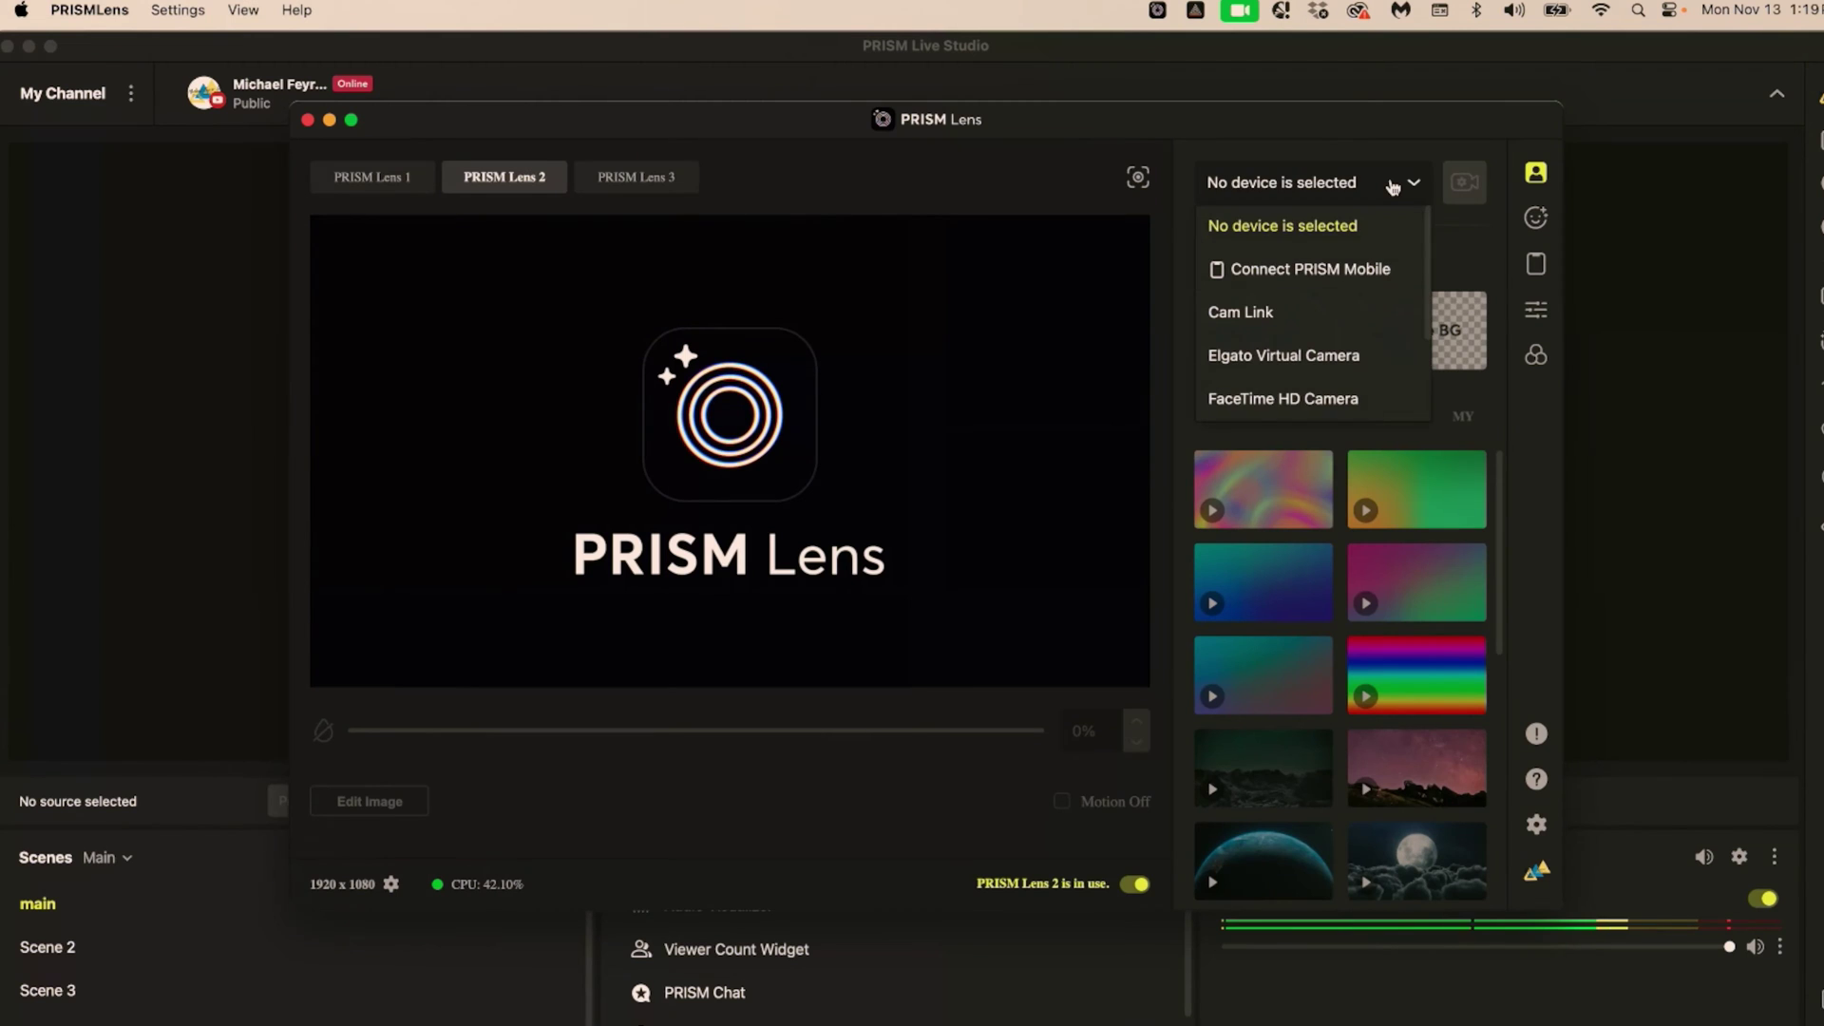
{"action": "left_click", "coordinate": [1254, 401]}
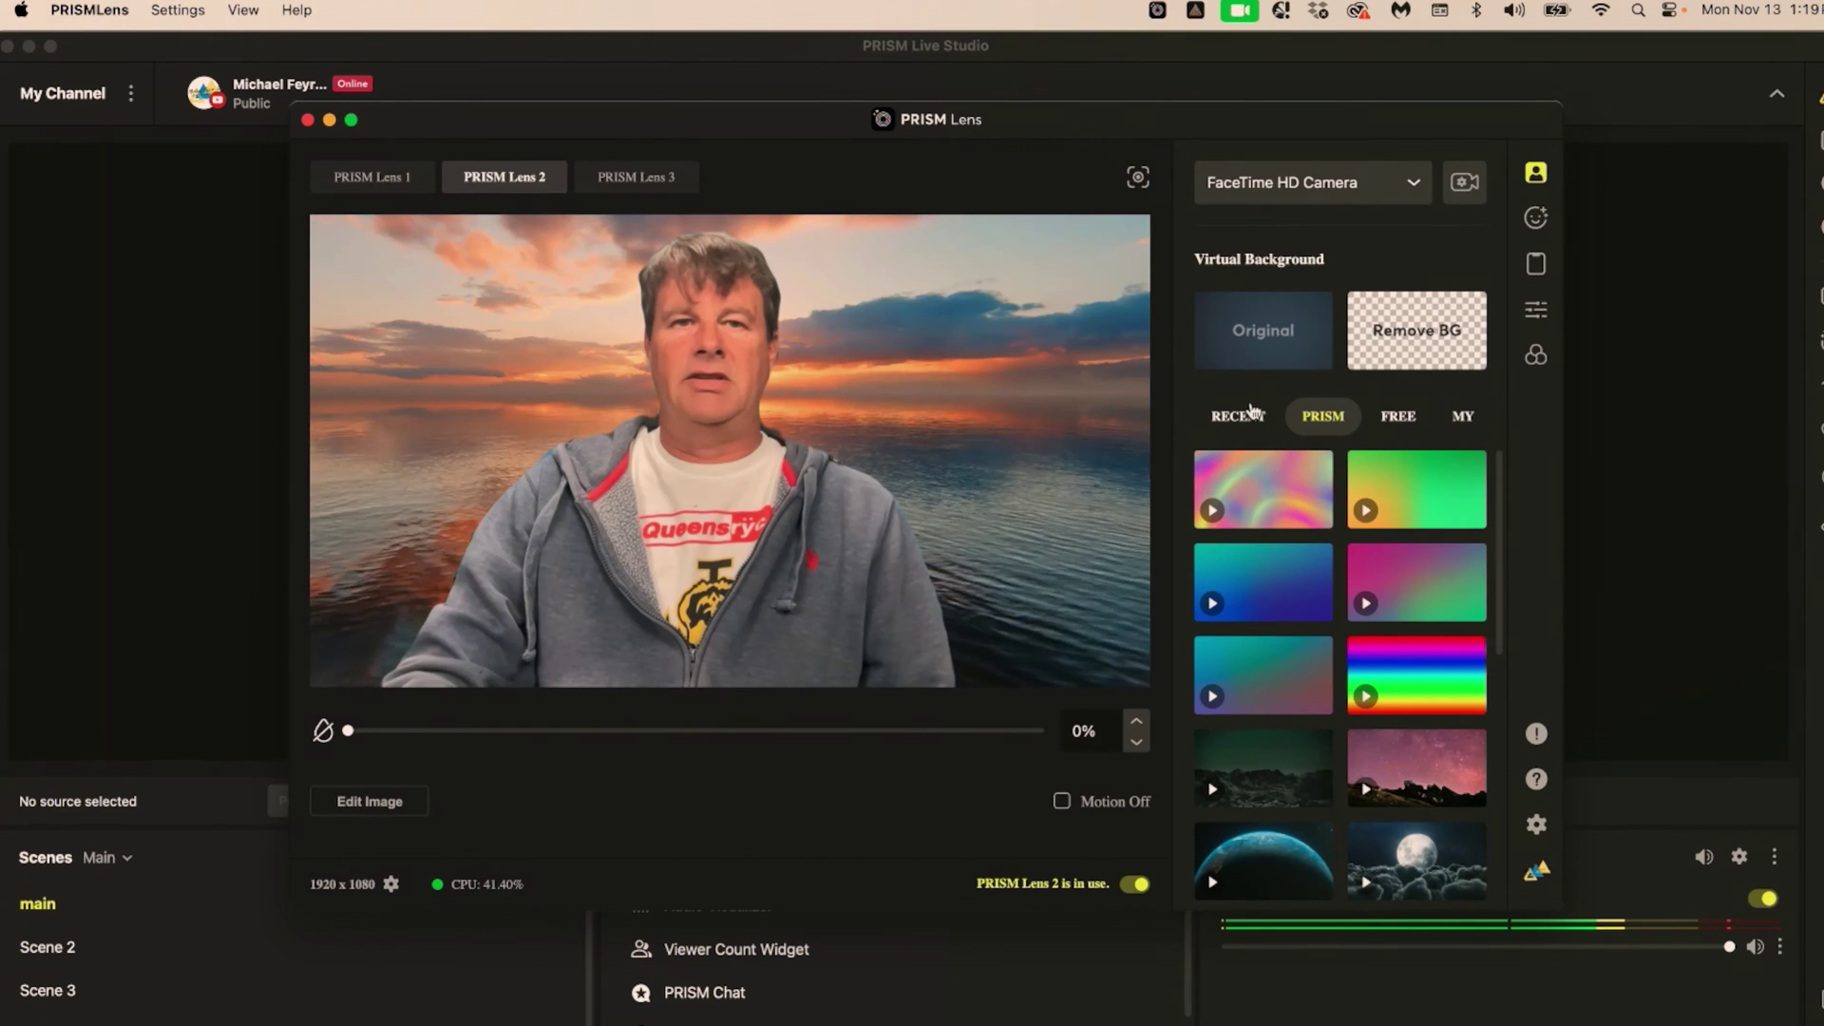
{"action": "left_click", "coordinate": [1380, 366]}
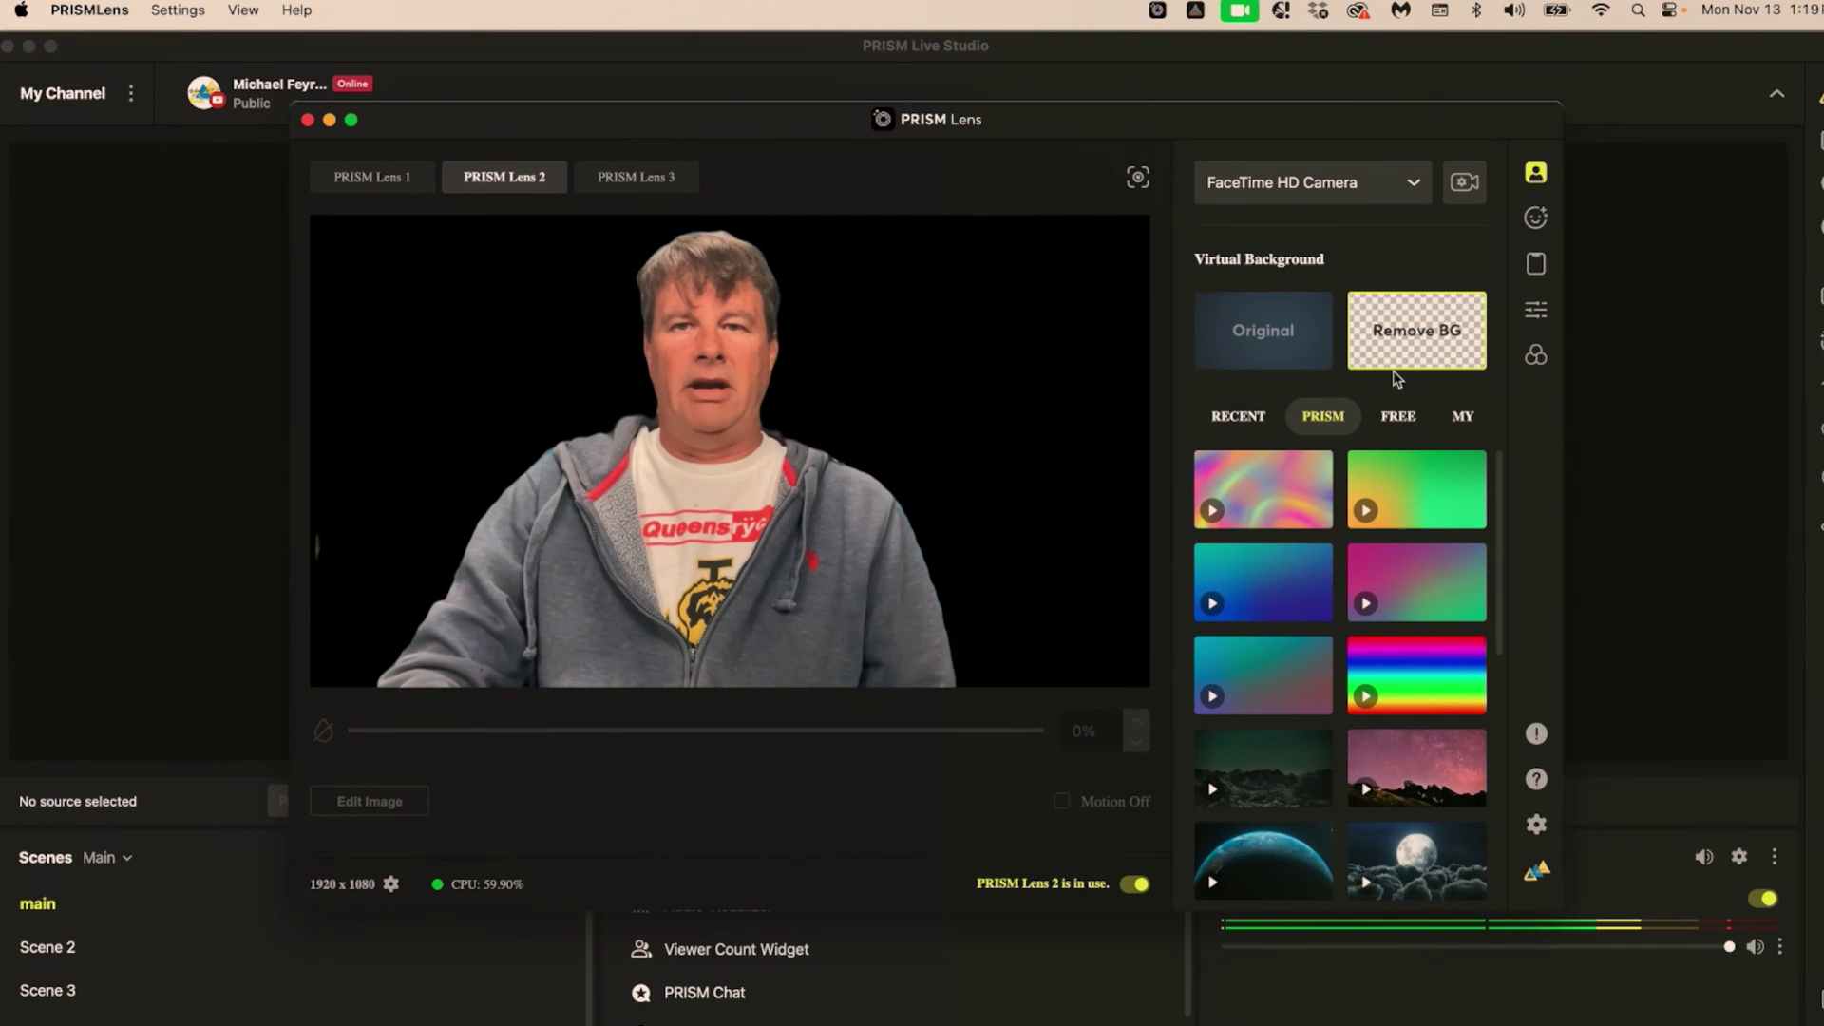
{"action": "scroll", "coordinate": [1367, 665], "scroll_direction": "down", "scroll_amount": 3}
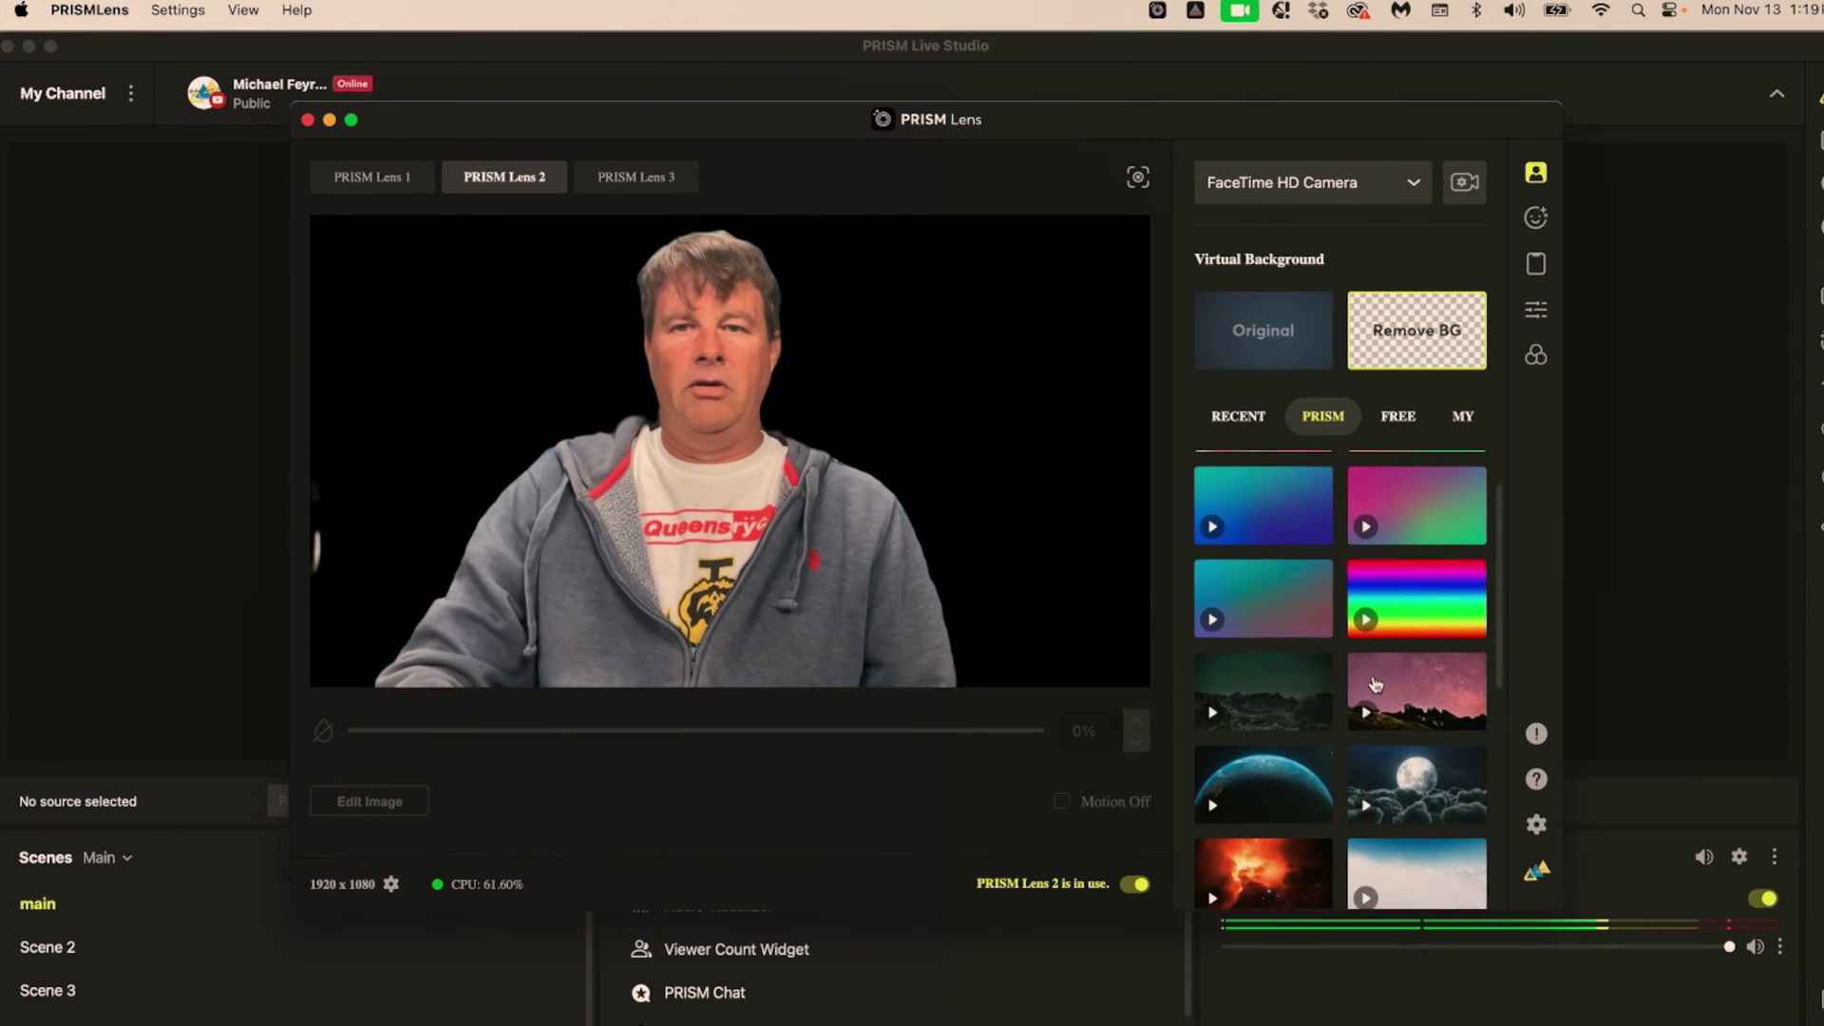
{"action": "left_click", "coordinate": [1366, 585]}
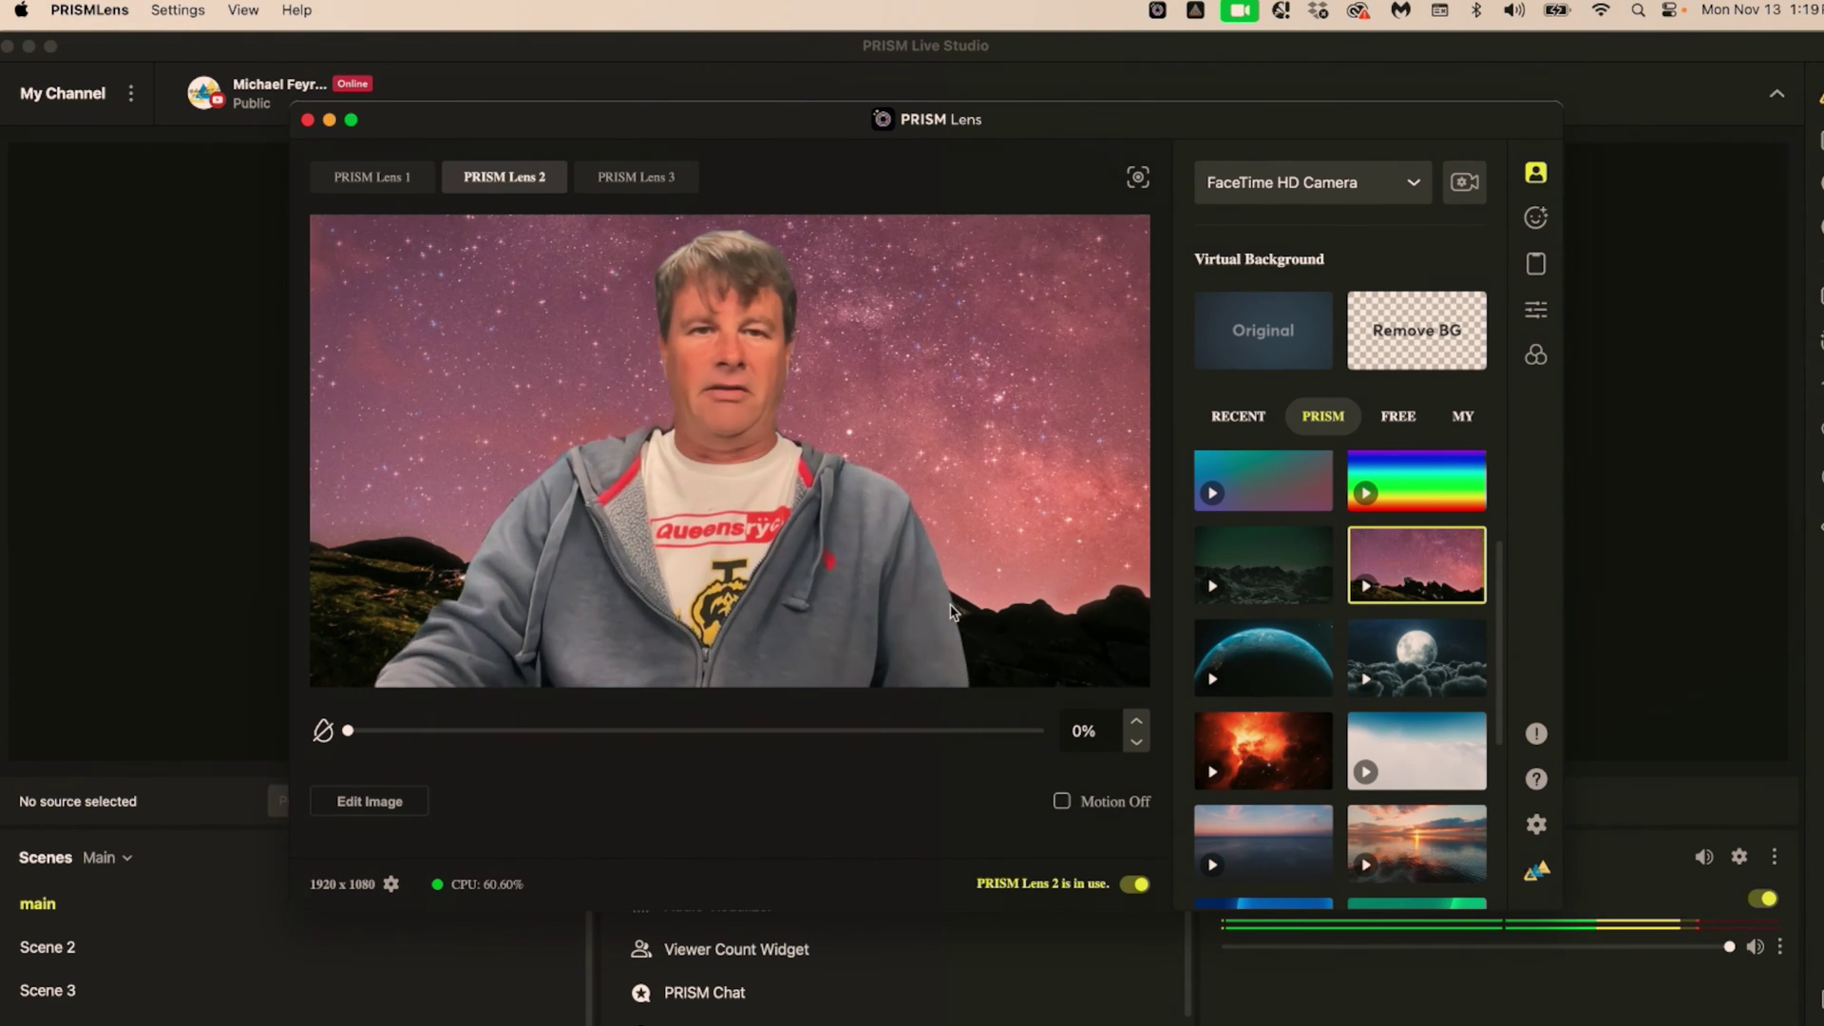
Choose FaceTime HD Camera as the source for PRISM Lens 3.
{"action": "left_click", "coordinate": [623, 186]}
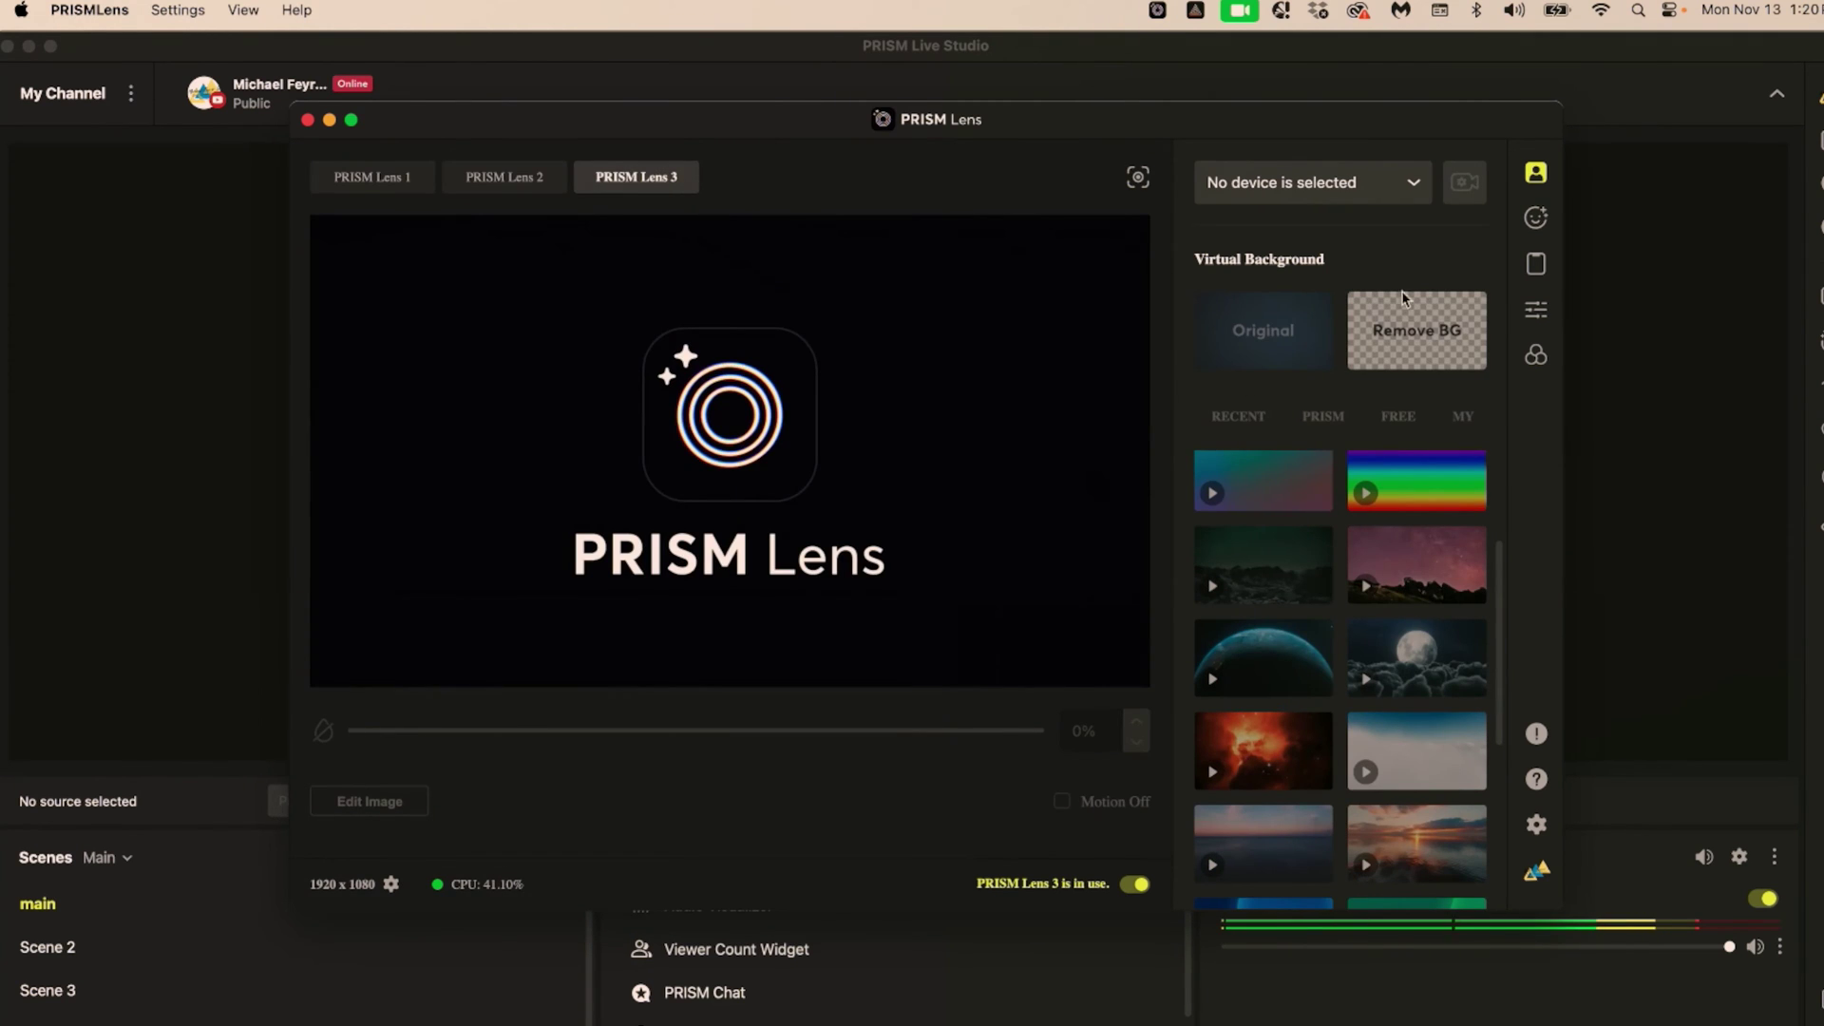
{"action": "left_click", "coordinate": [1334, 184]}
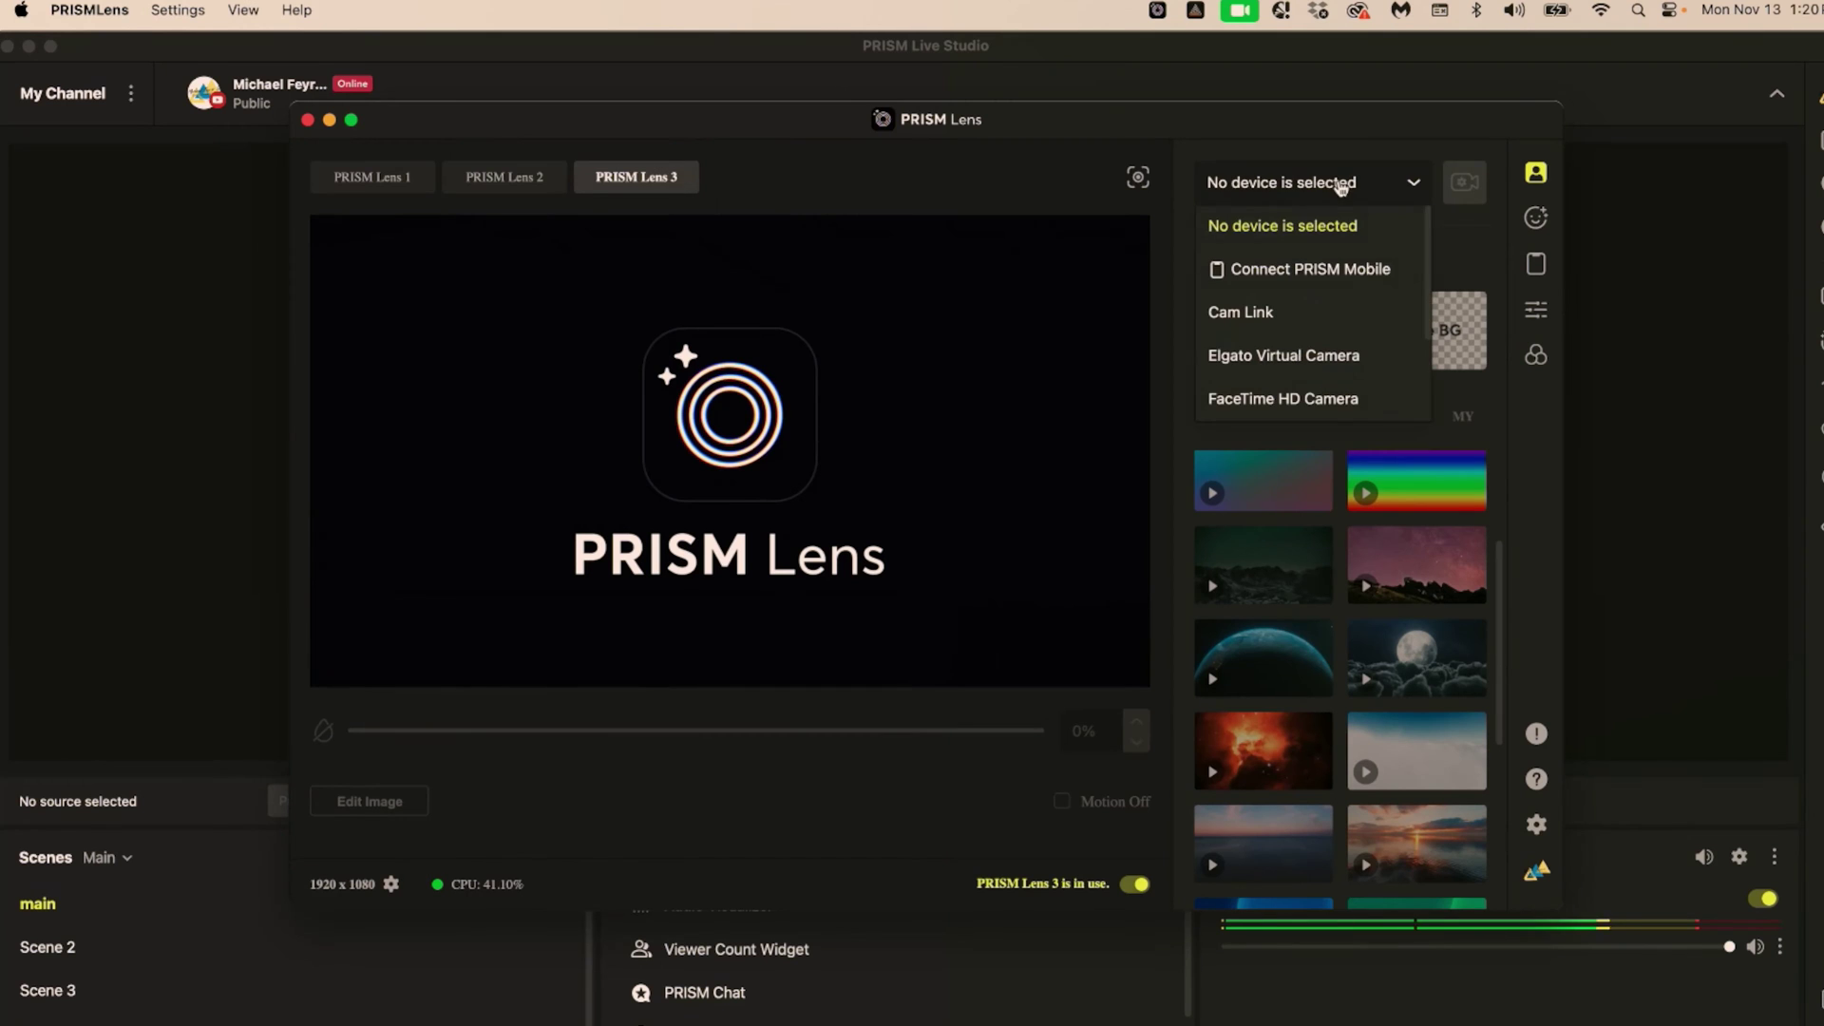
{"action": "left_click", "coordinate": [1282, 398]}
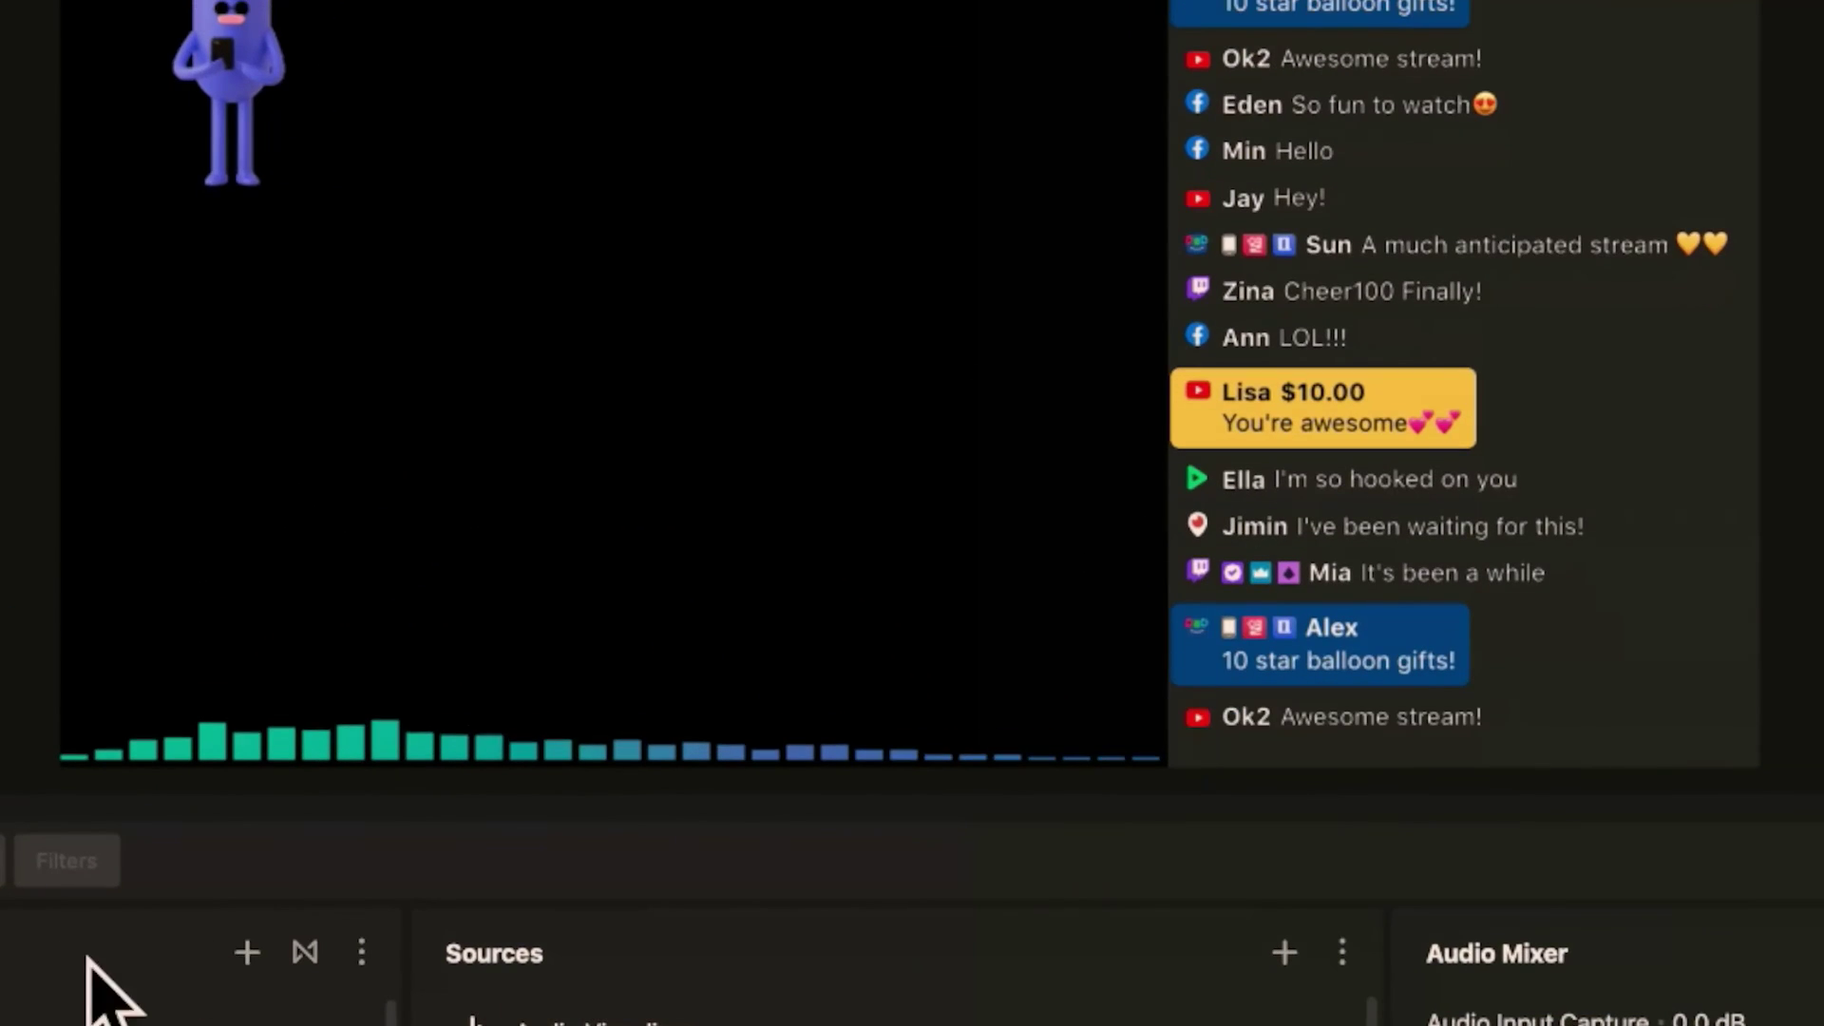
In PRISM Live Studio, add a new PRISM Lens source to the main scene with PRISM Lens 1 as its video device.
{"action": "left_click", "coordinate": [1284, 953]}
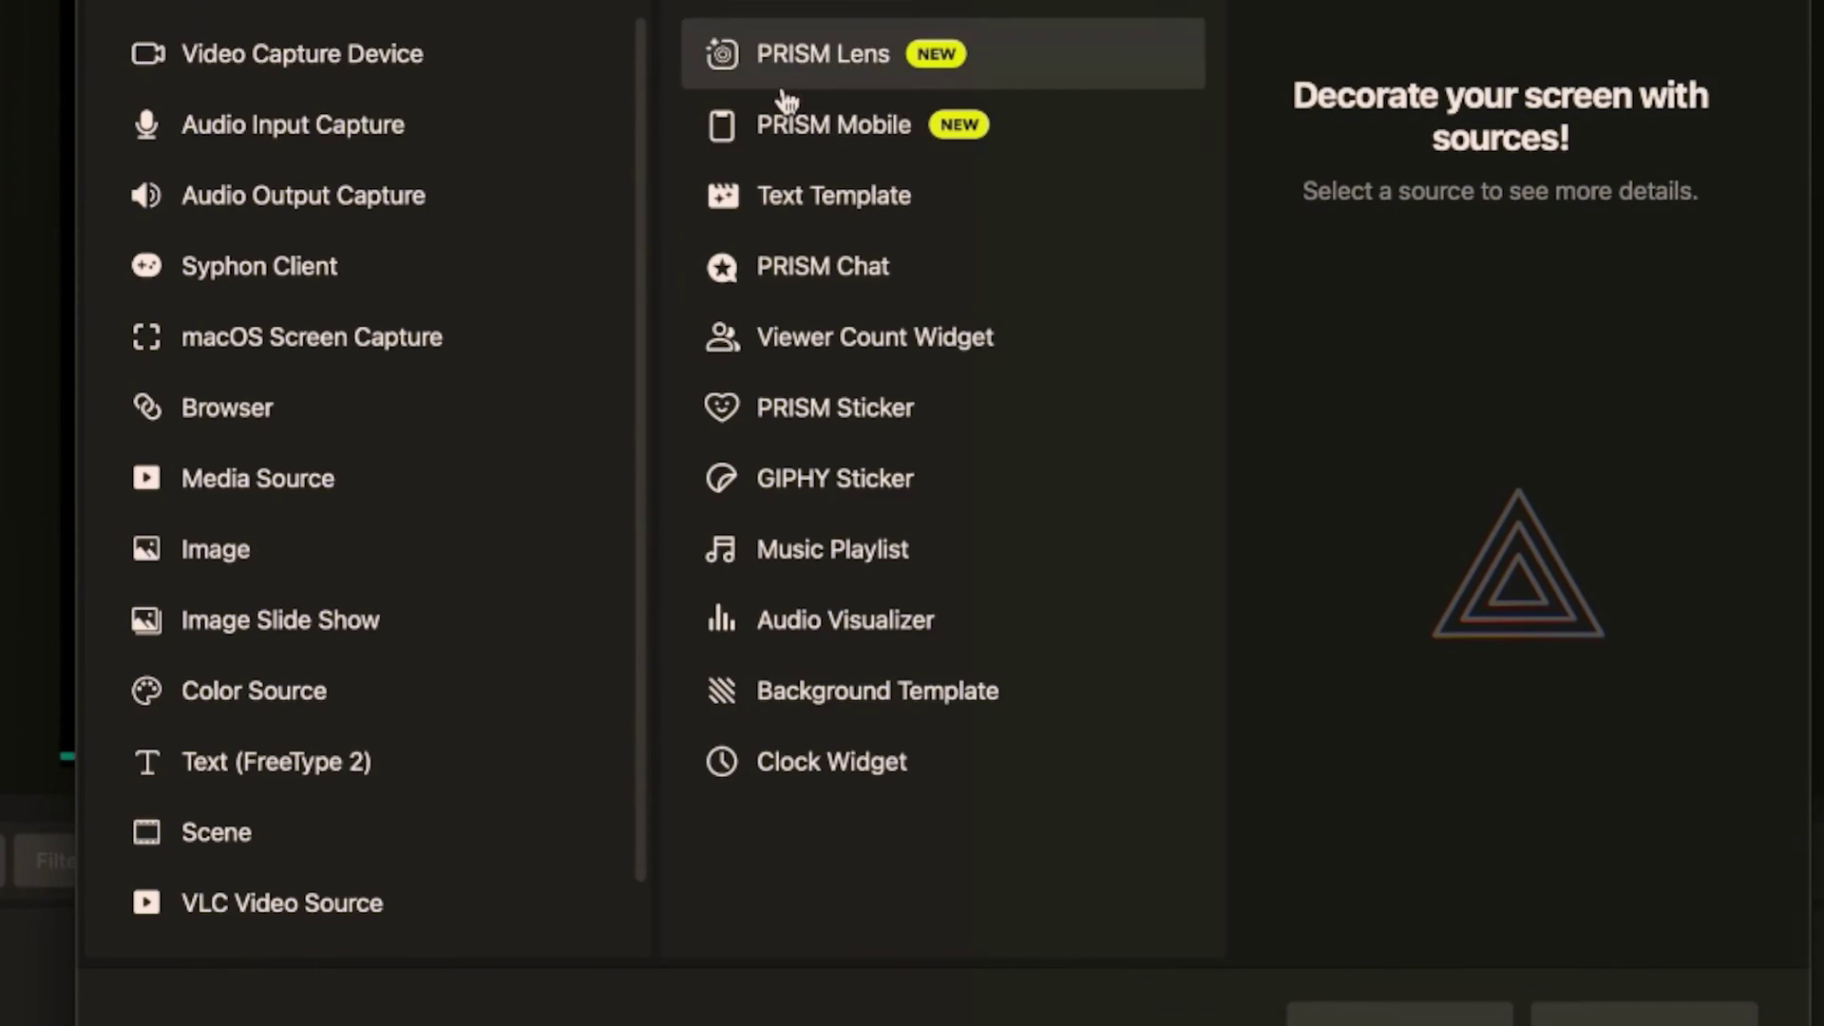
{"action": "left_click", "coordinate": [827, 57]}
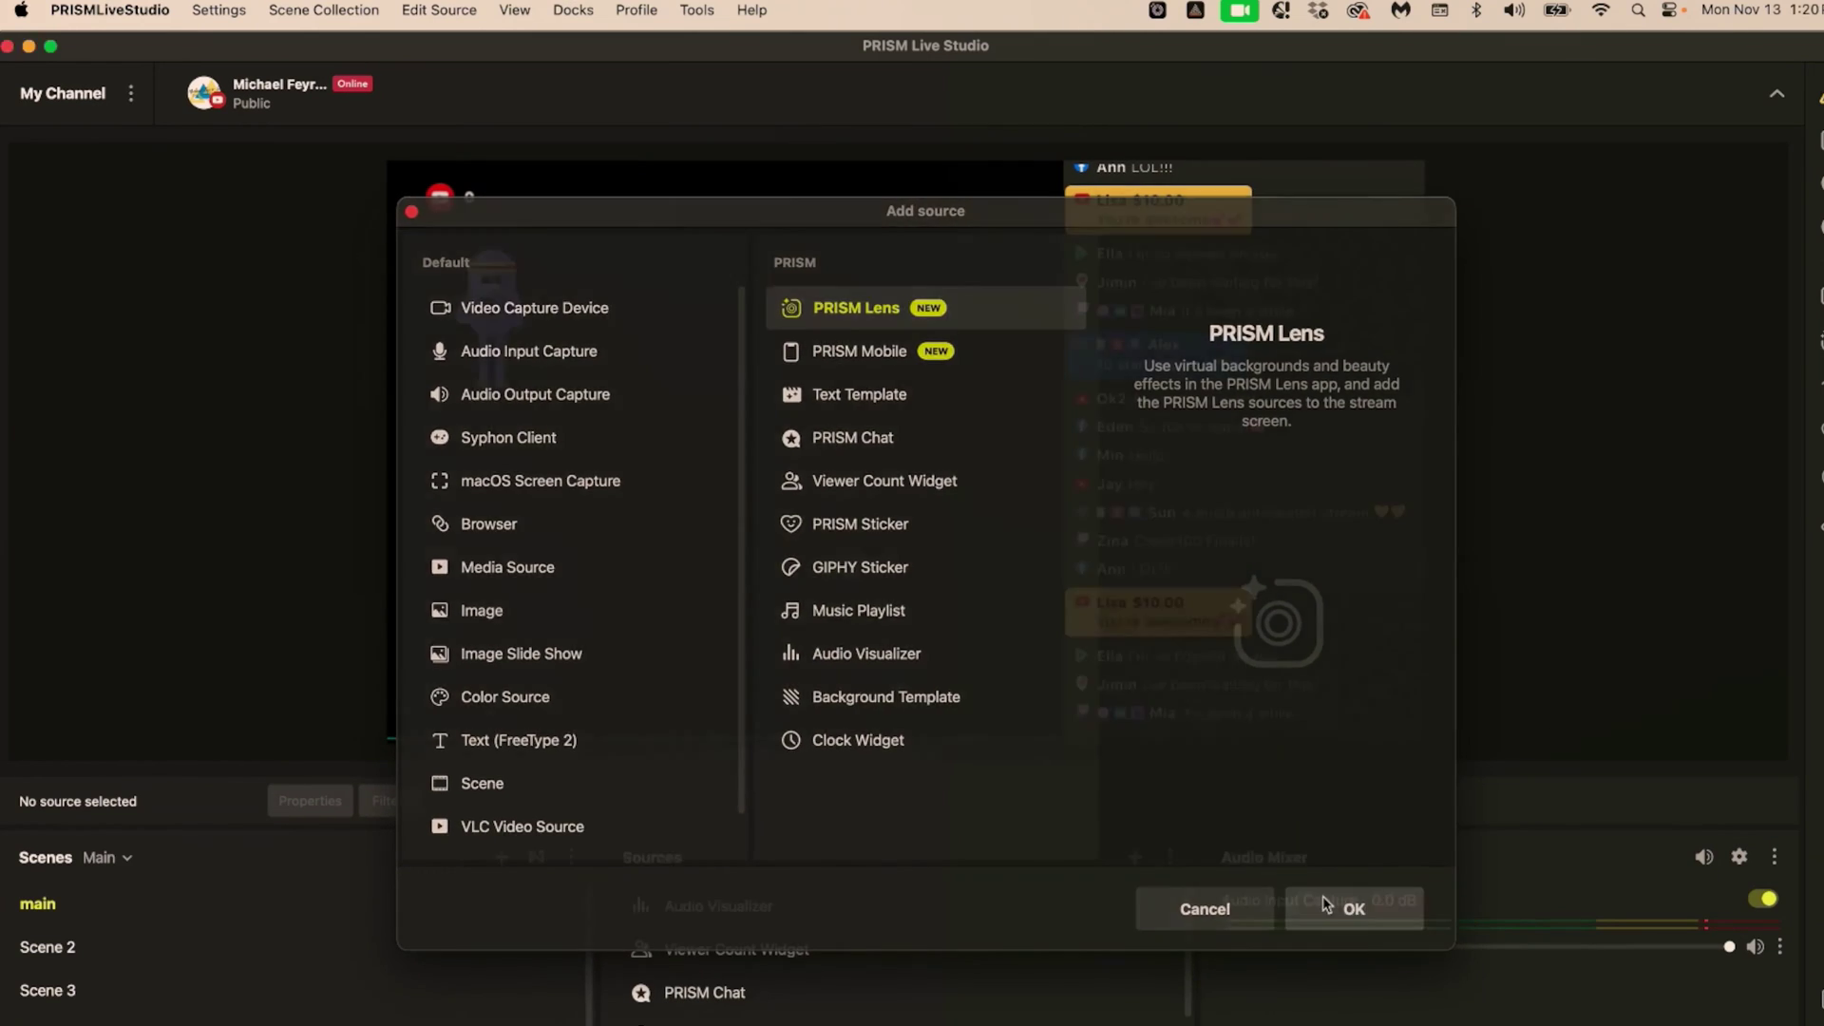
{"action": "left_click", "coordinate": [1323, 904]}
{"action": "left_click", "coordinate": [950, 738]}
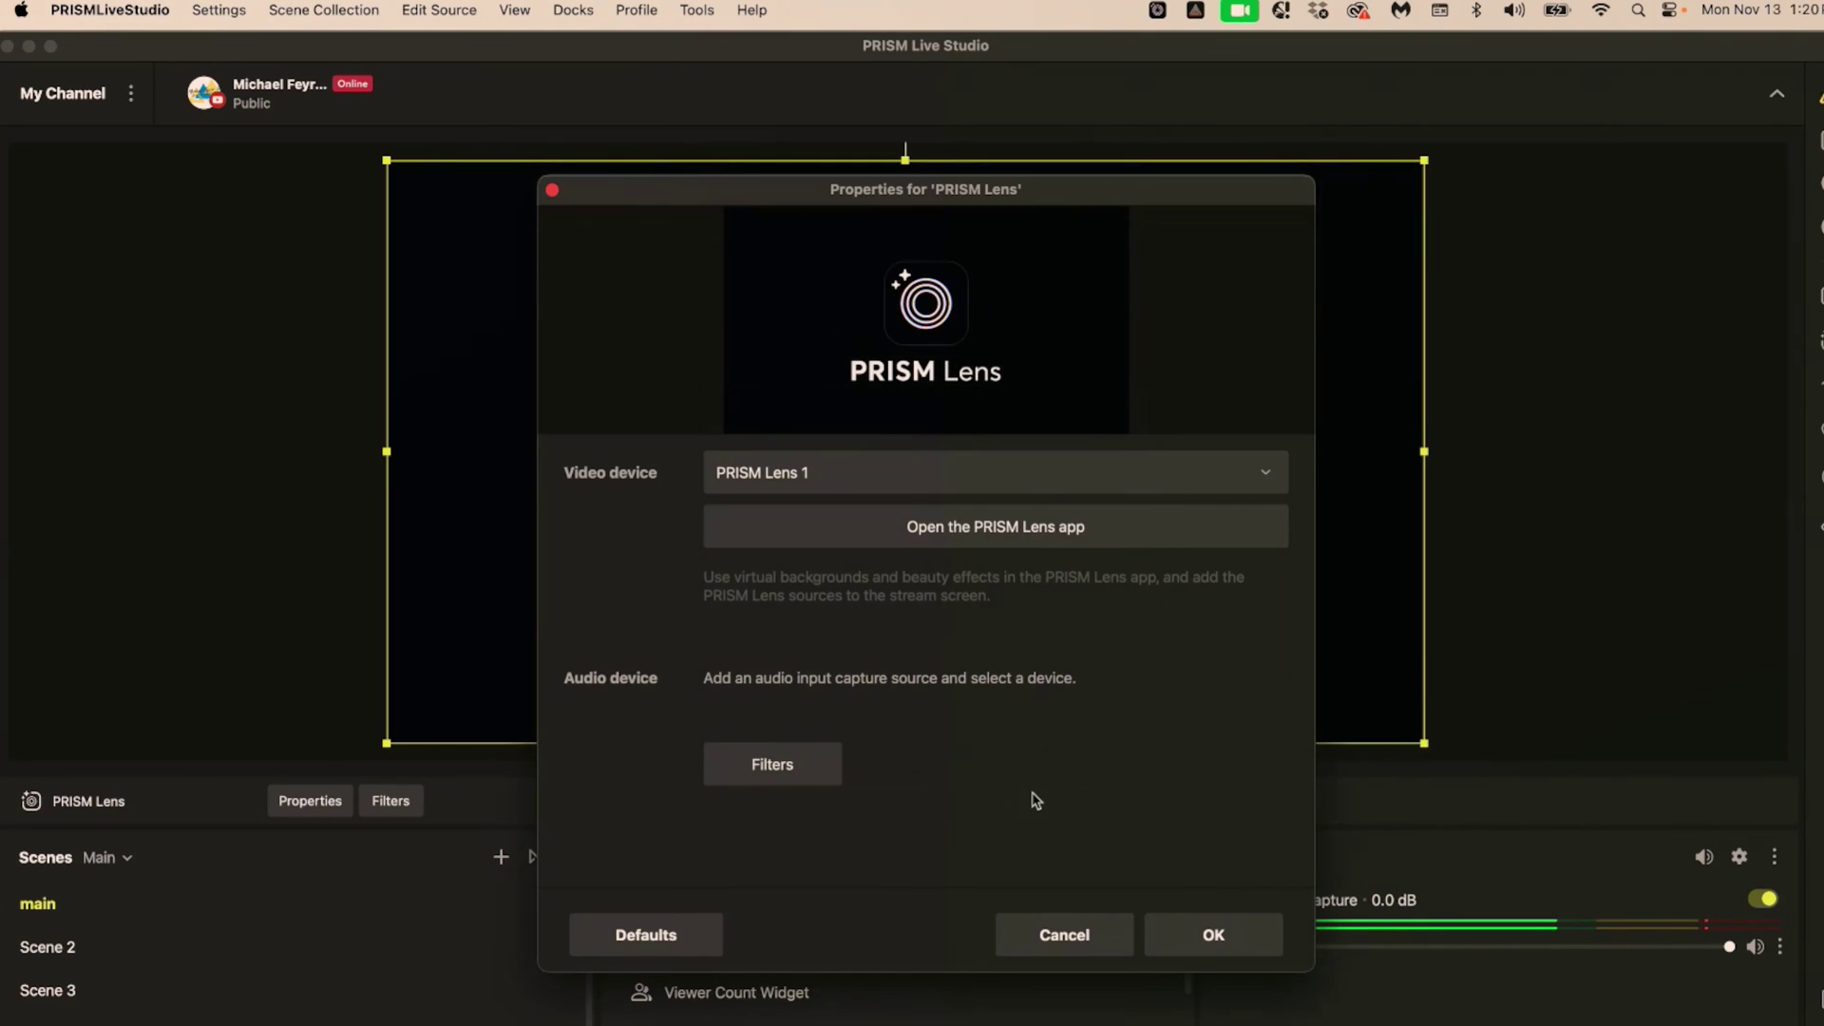
{"action": "left_click", "coordinate": [875, 484]}
{"action": "left_click", "coordinate": [875, 484]}
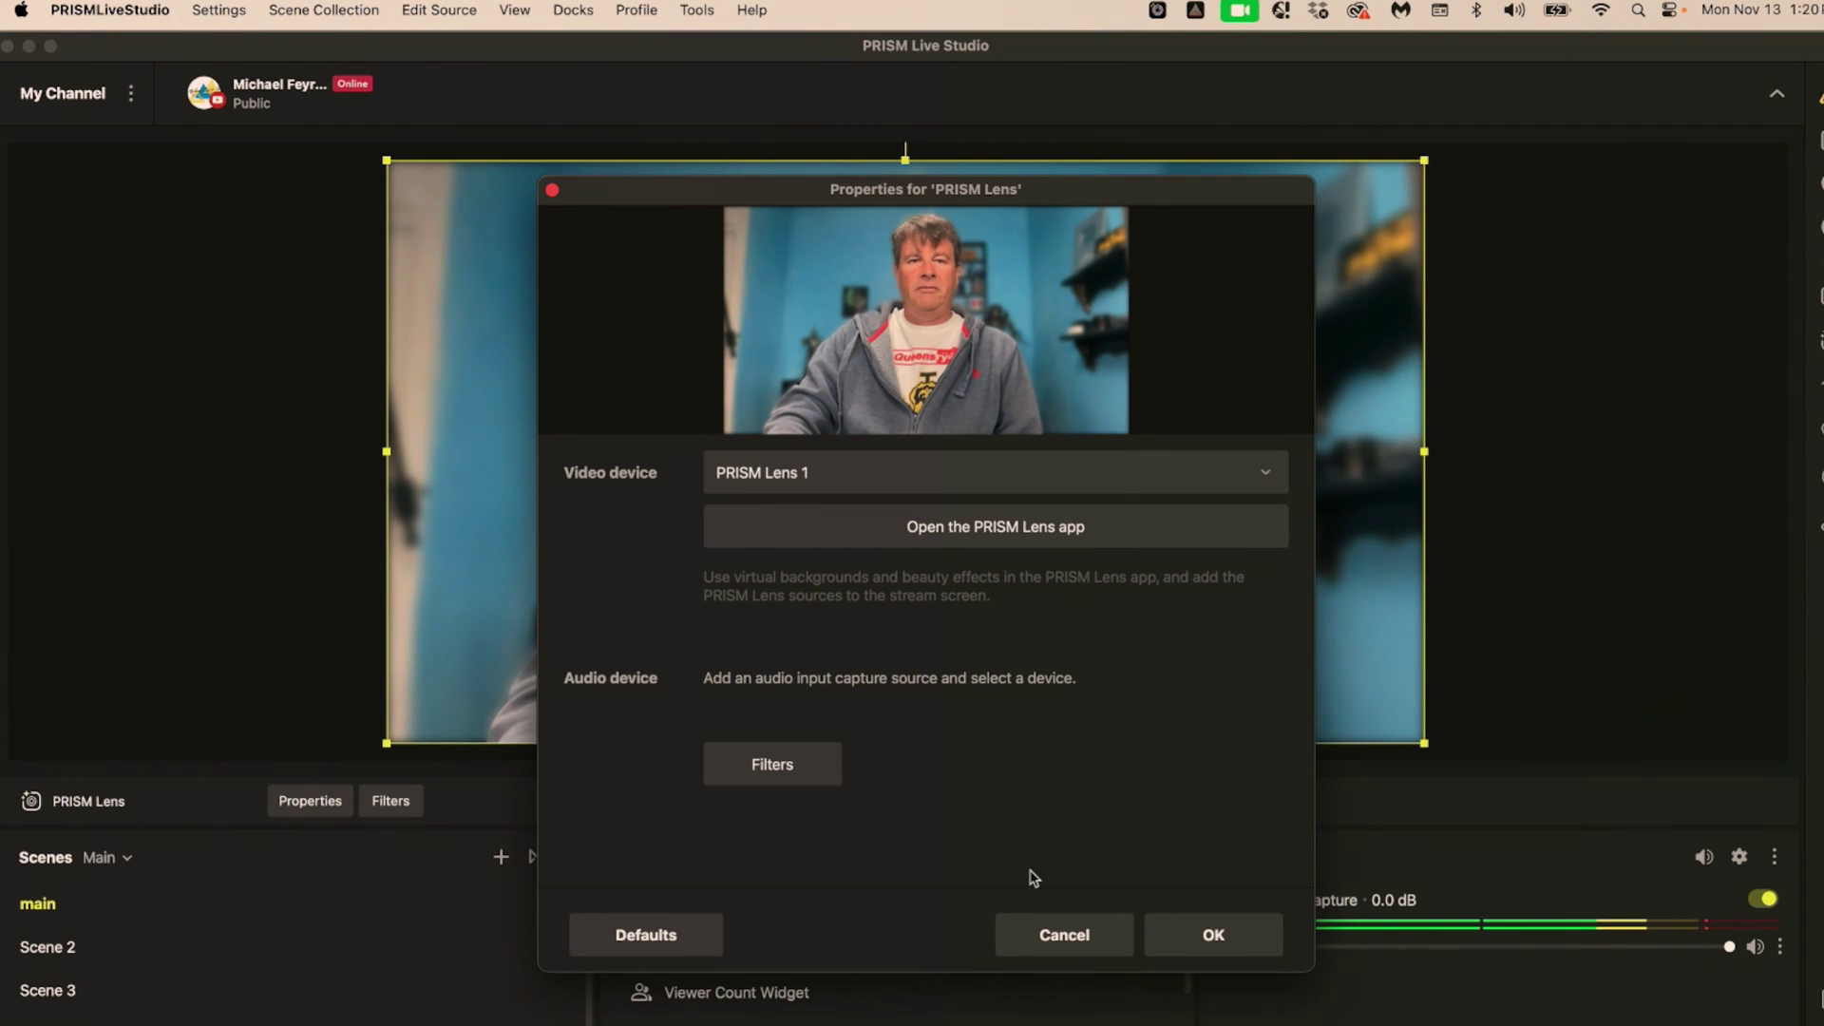
{"action": "left_click", "coordinate": [1201, 936]}
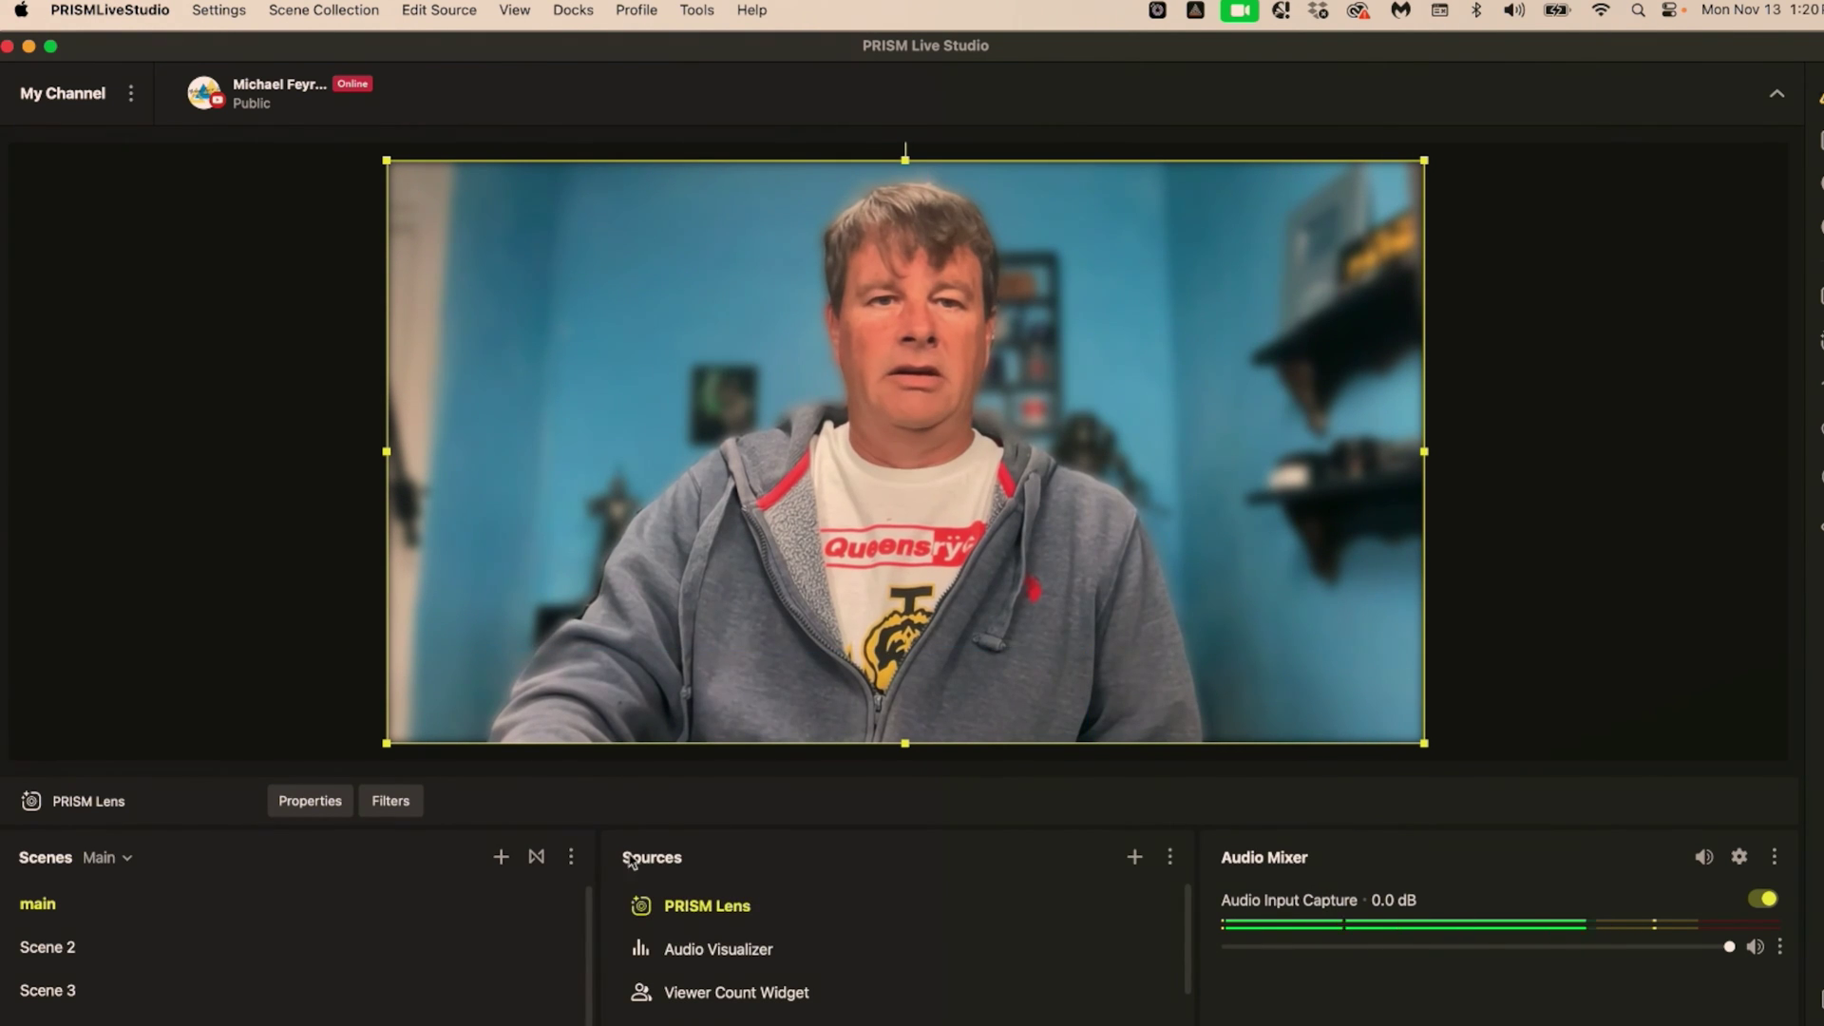
Move the PRISM Lens source below Color Source in the source order and shift its image about 249 px left on the canvas.
{"action": "left_click_drag", "start_coordinate": [694, 905], "coordinate": [739, 950]}
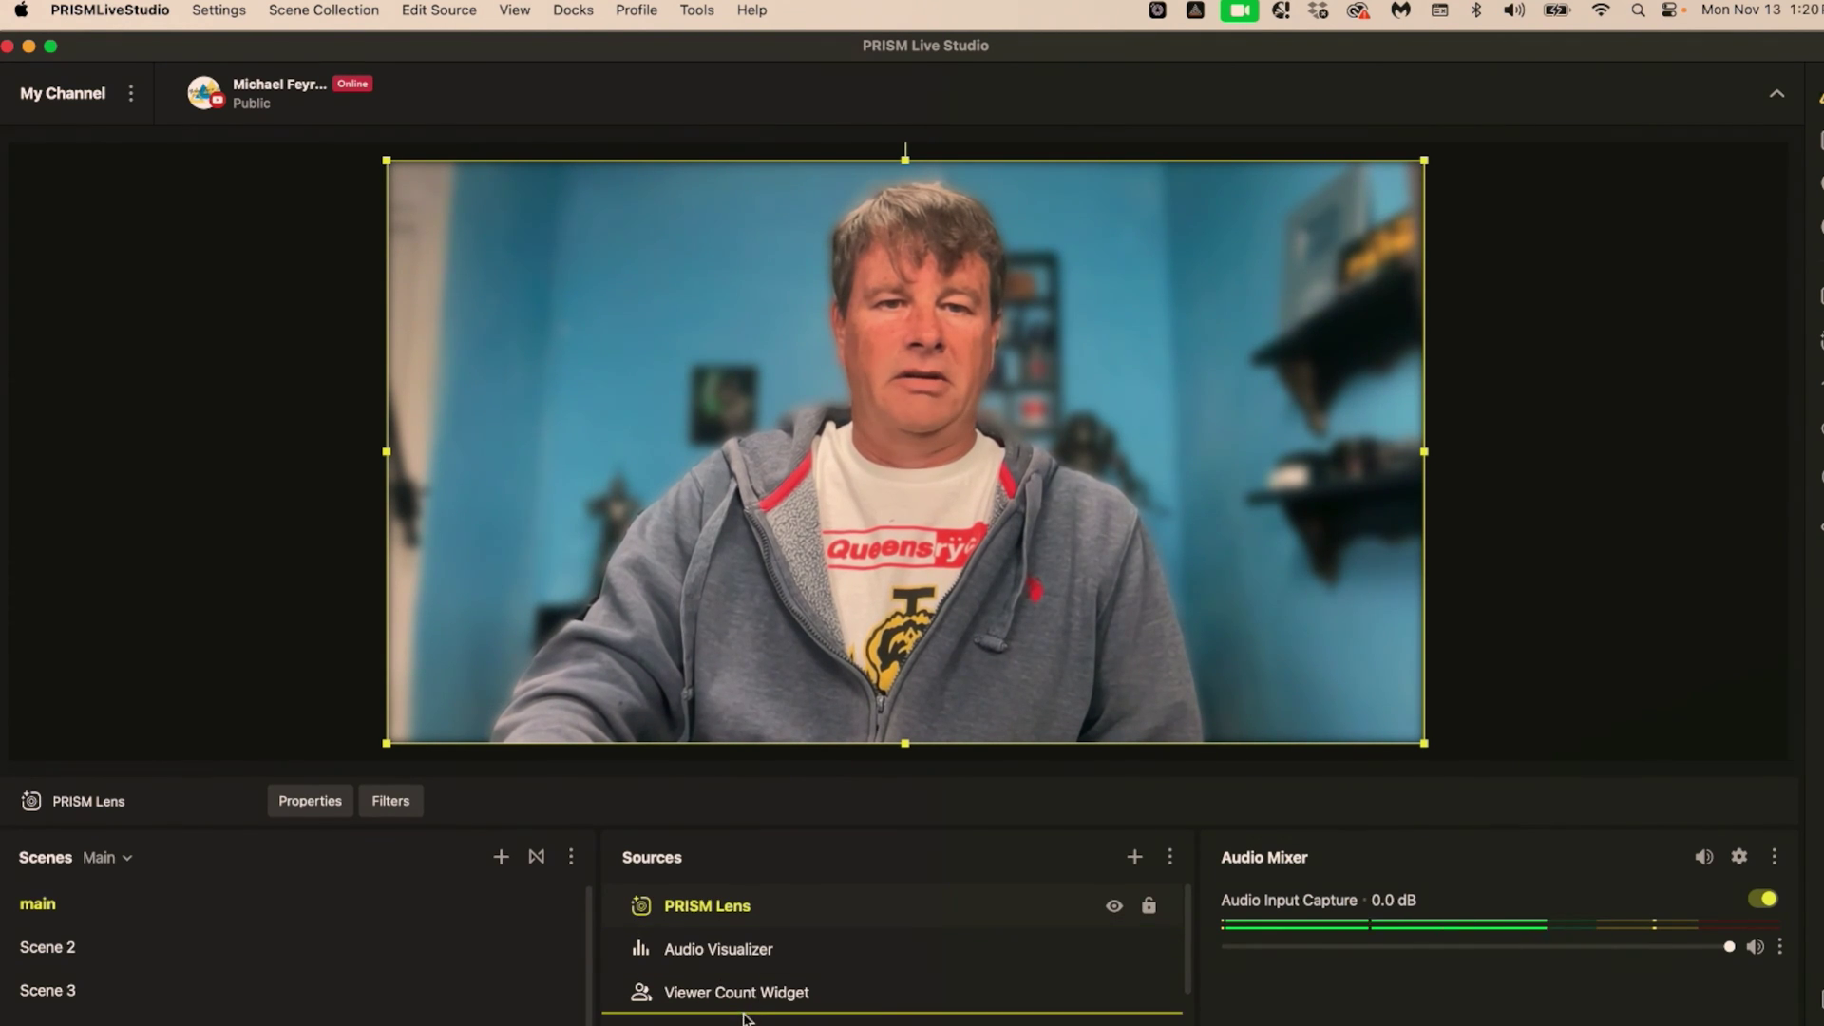
{"action": "left_click_drag", "start_coordinate": [744, 1018], "coordinate": [748, 1014]}
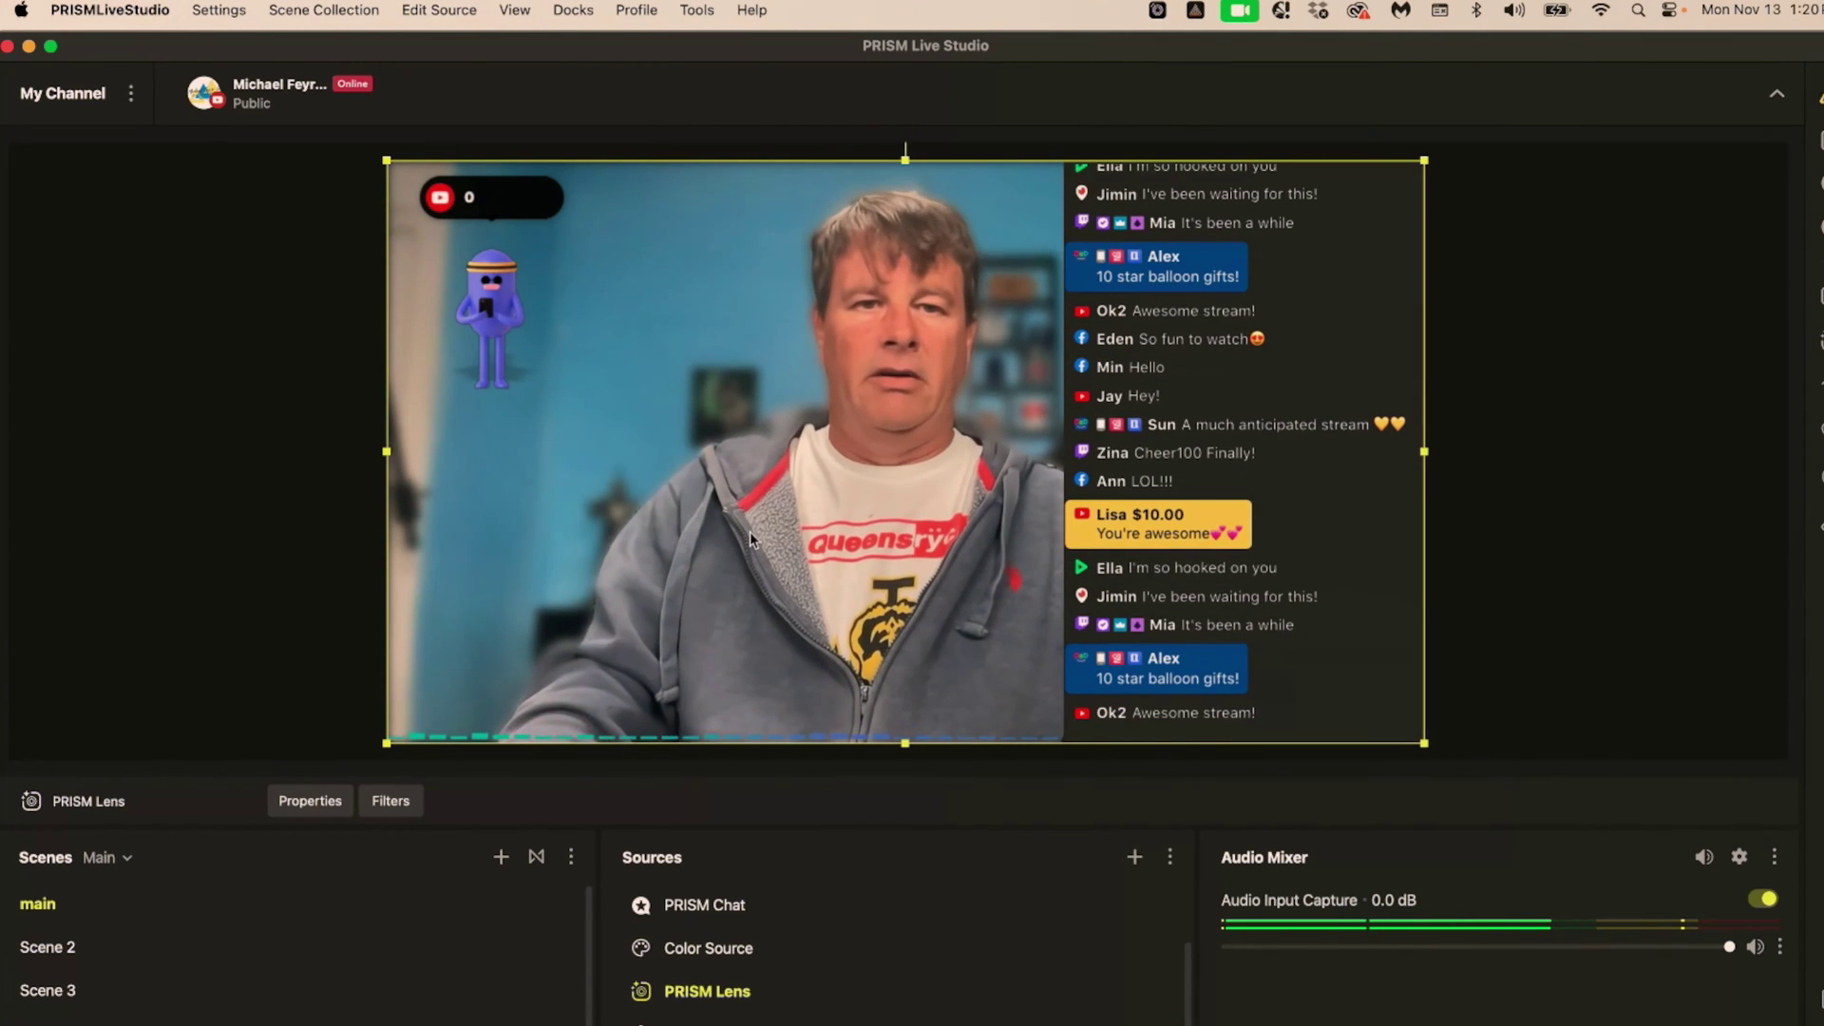
{"action": "left_click_drag", "start_coordinate": [750, 539], "coordinate": [614, 531]}
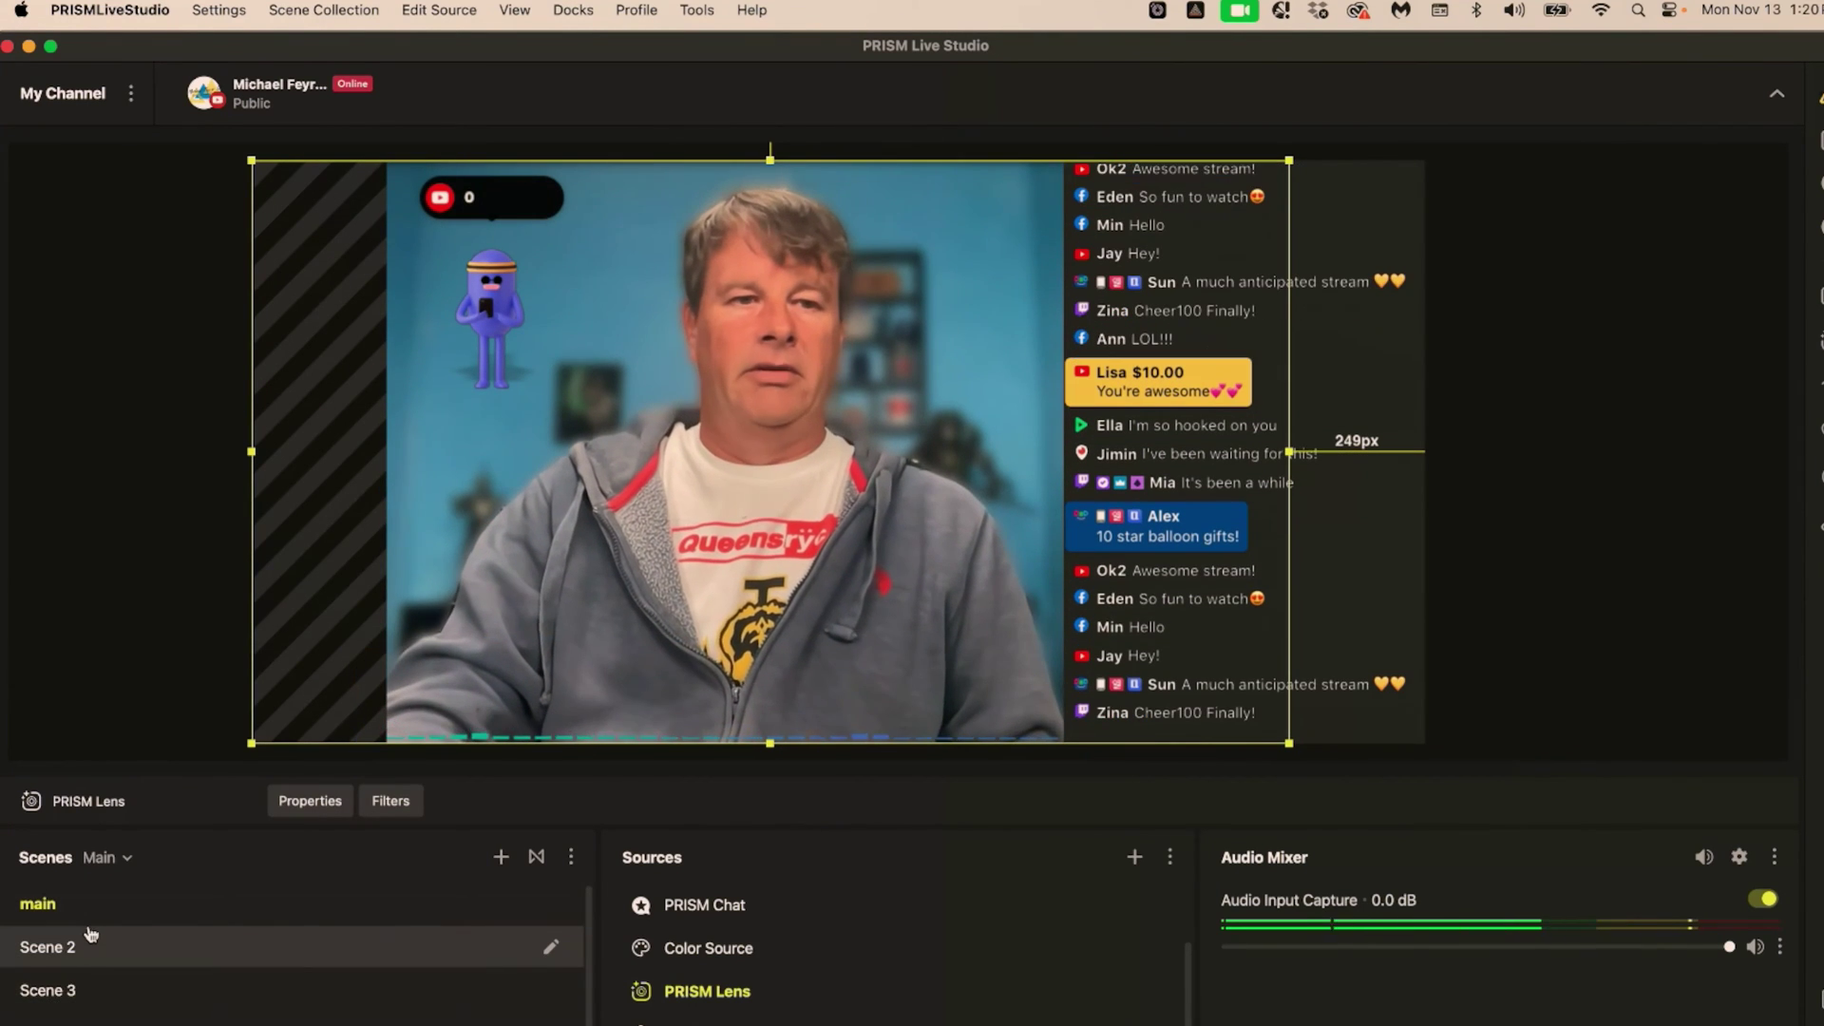
Add a new PRISM Lens source to Scene 2 and set its video device to PRISM Lens 2.
{"action": "left_click", "coordinate": [90, 934]}
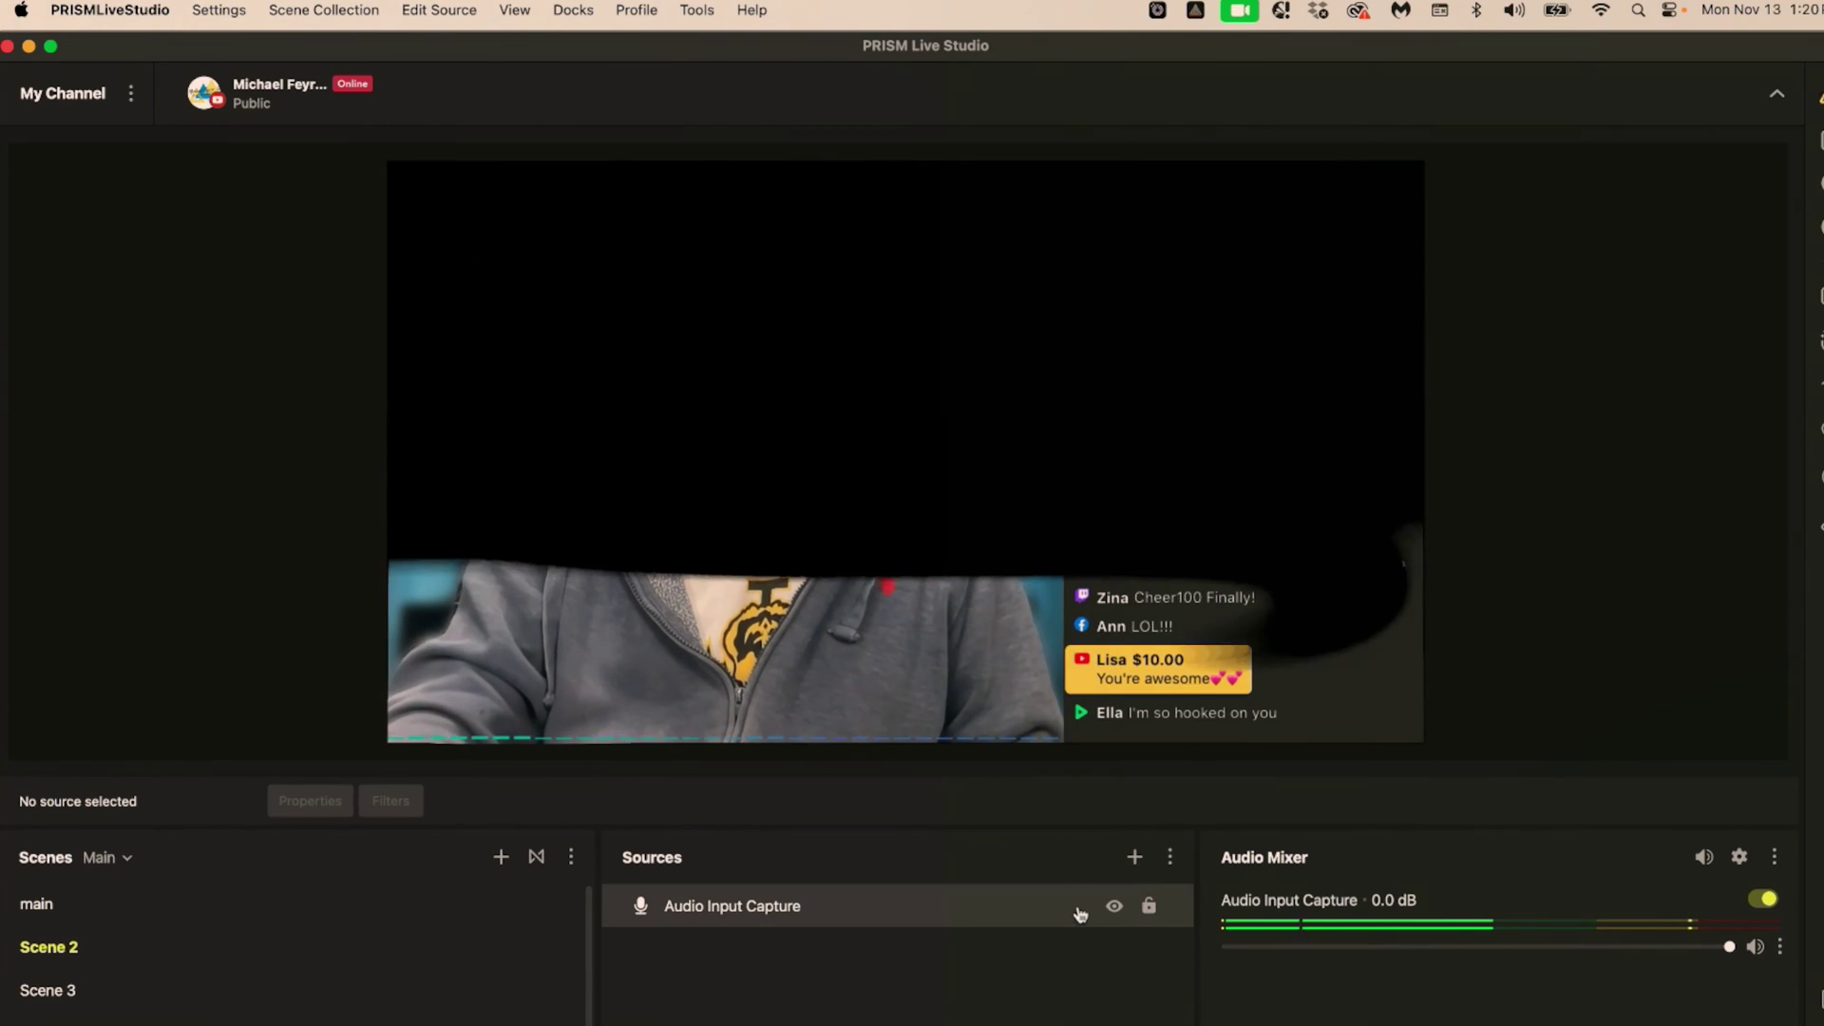
{"action": "left_click", "coordinate": [1134, 857]}
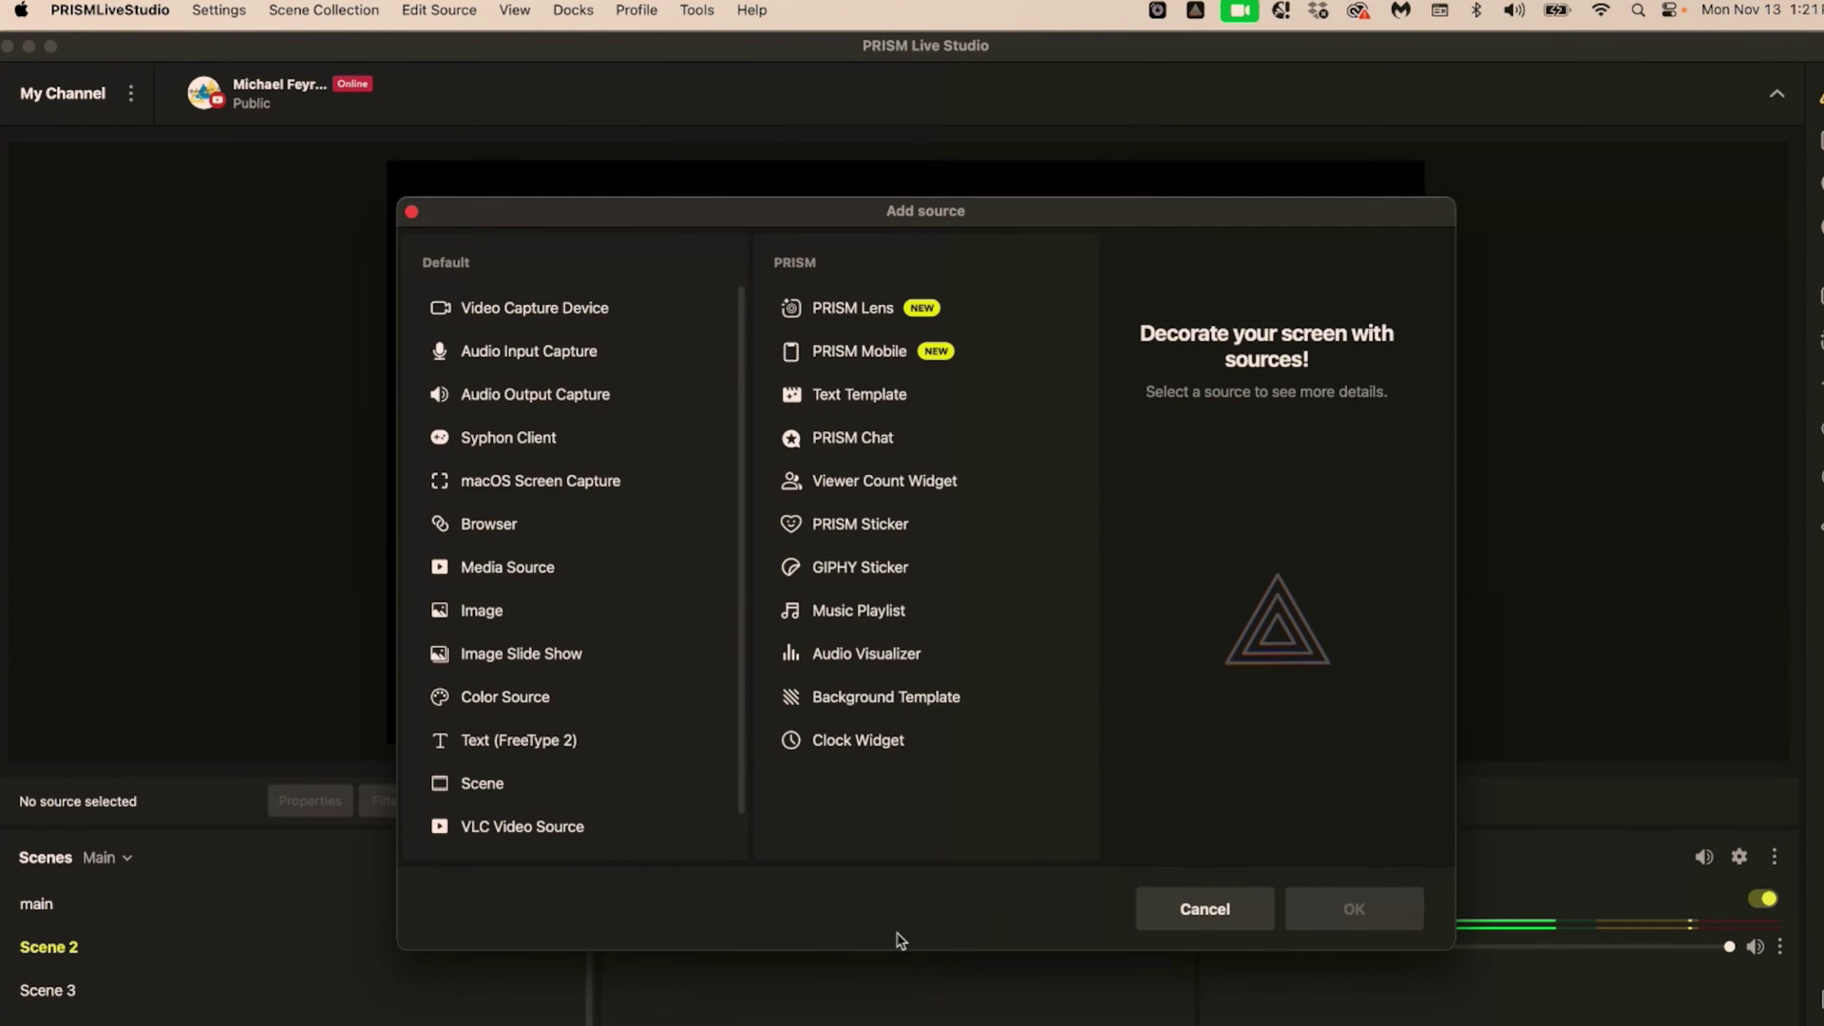
{"action": "left_click", "coordinate": [935, 311]}
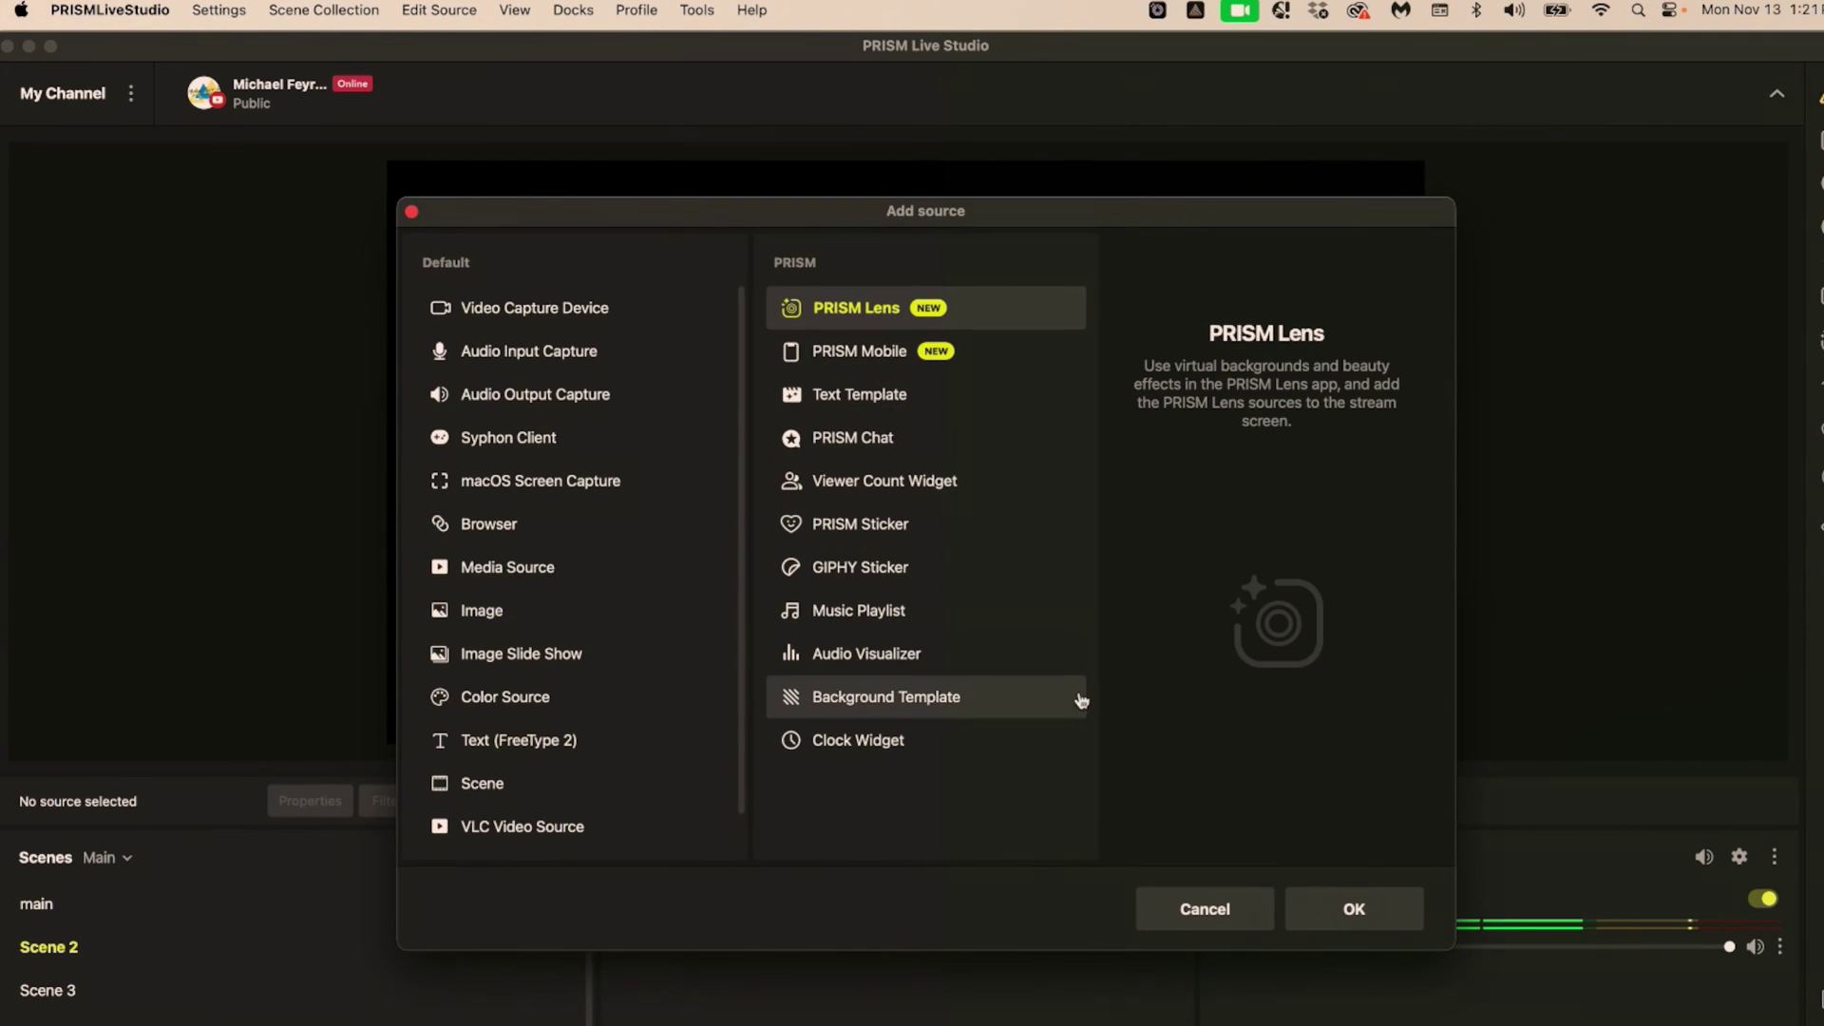
{"action": "left_click", "coordinate": [1368, 921]}
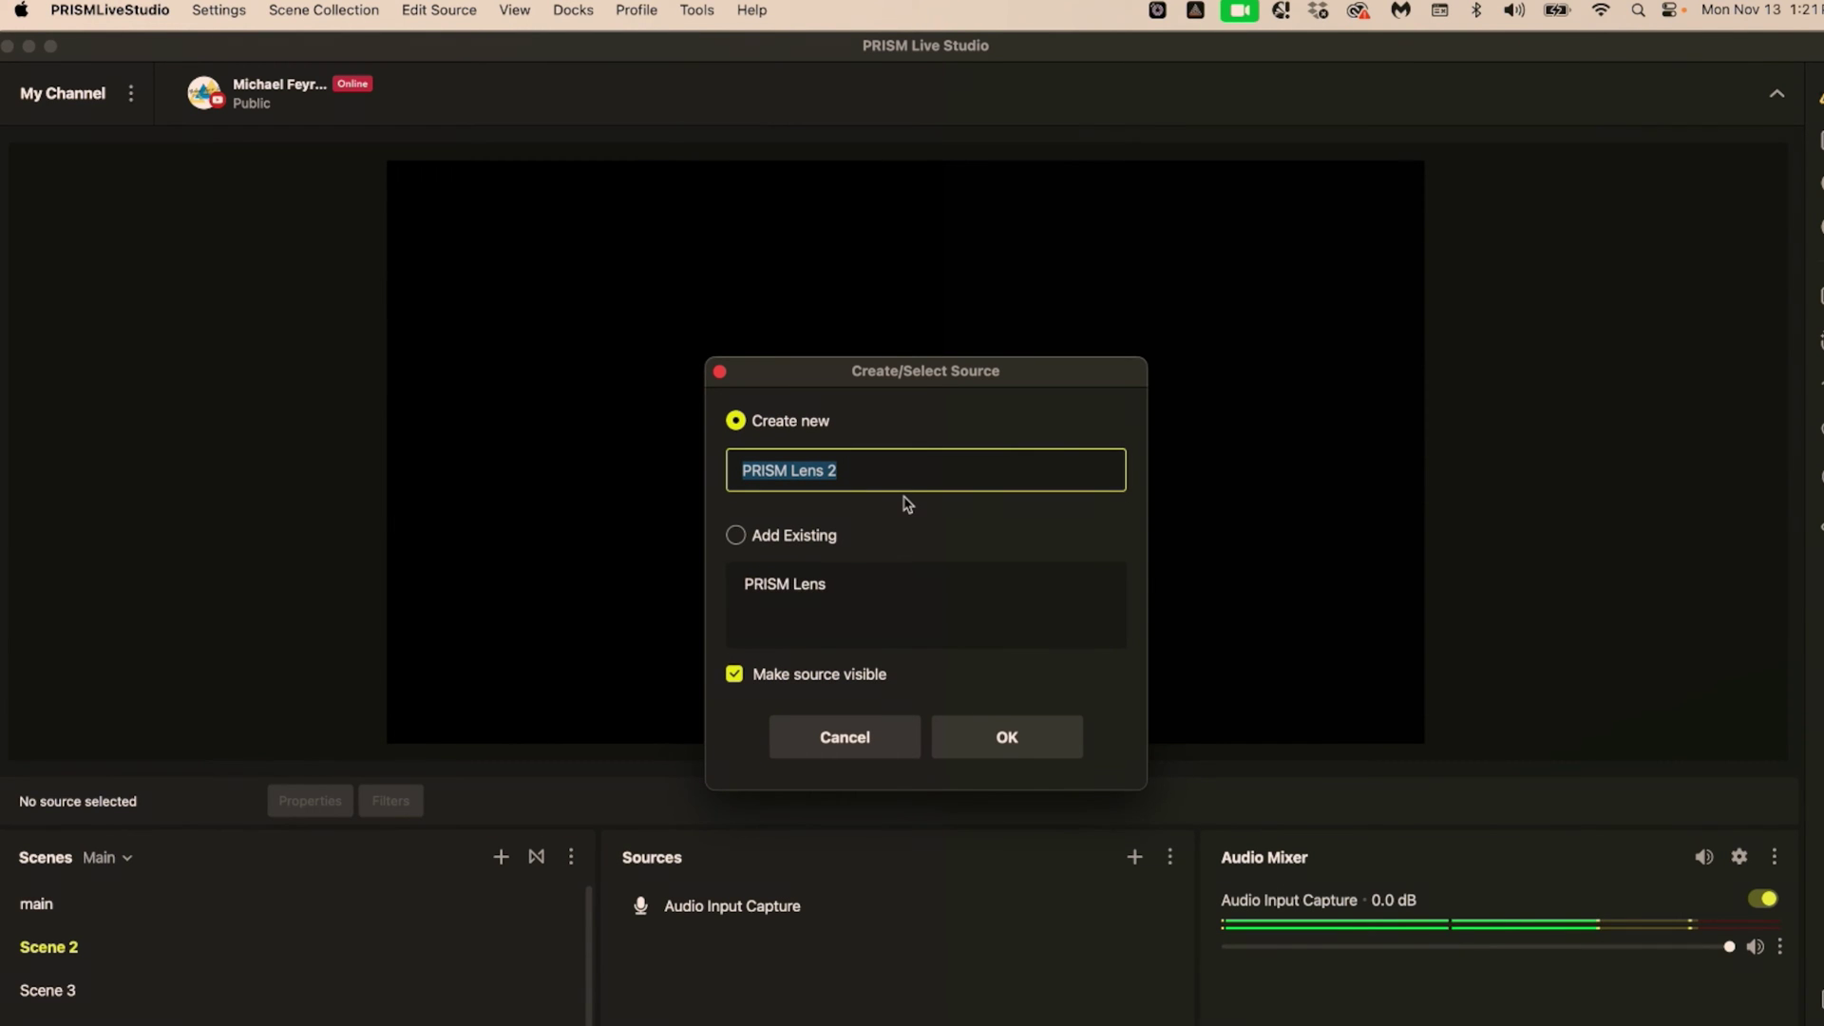
{"action": "left_click", "coordinate": [1007, 737]}
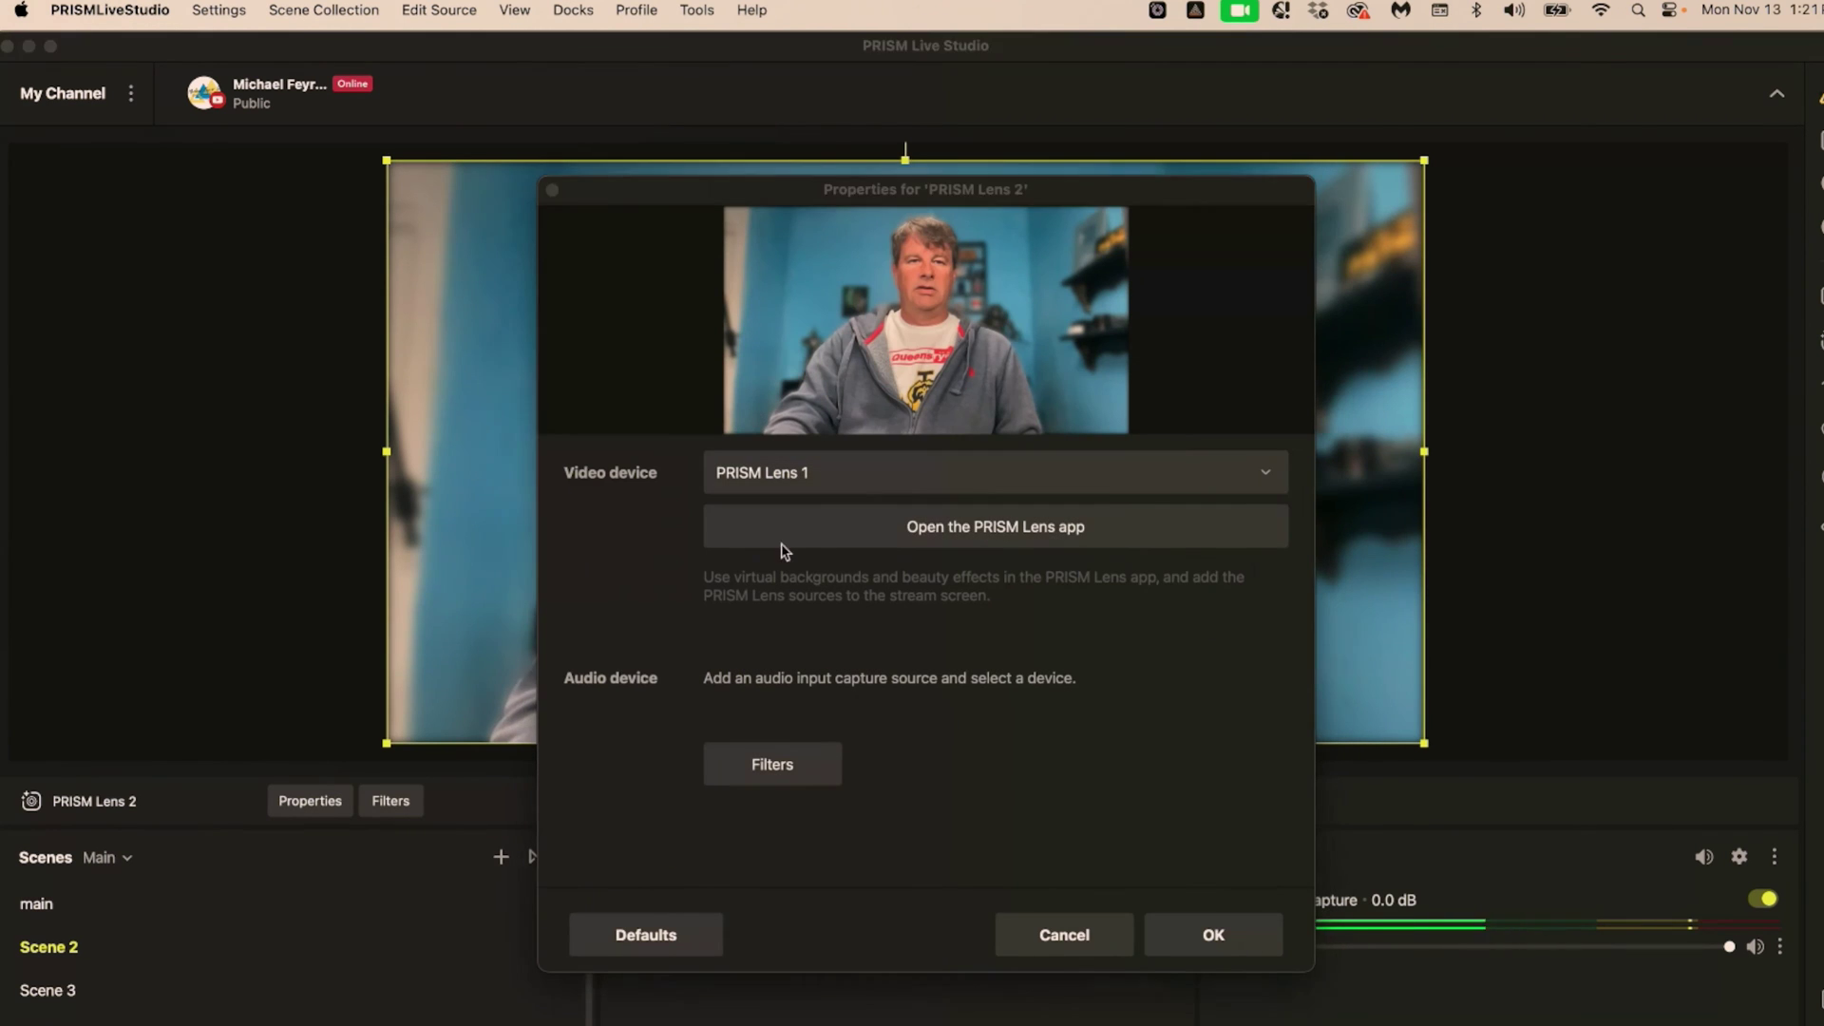
{"action": "left_click", "coordinate": [903, 474]}
{"action": "left_click", "coordinate": [859, 560]}
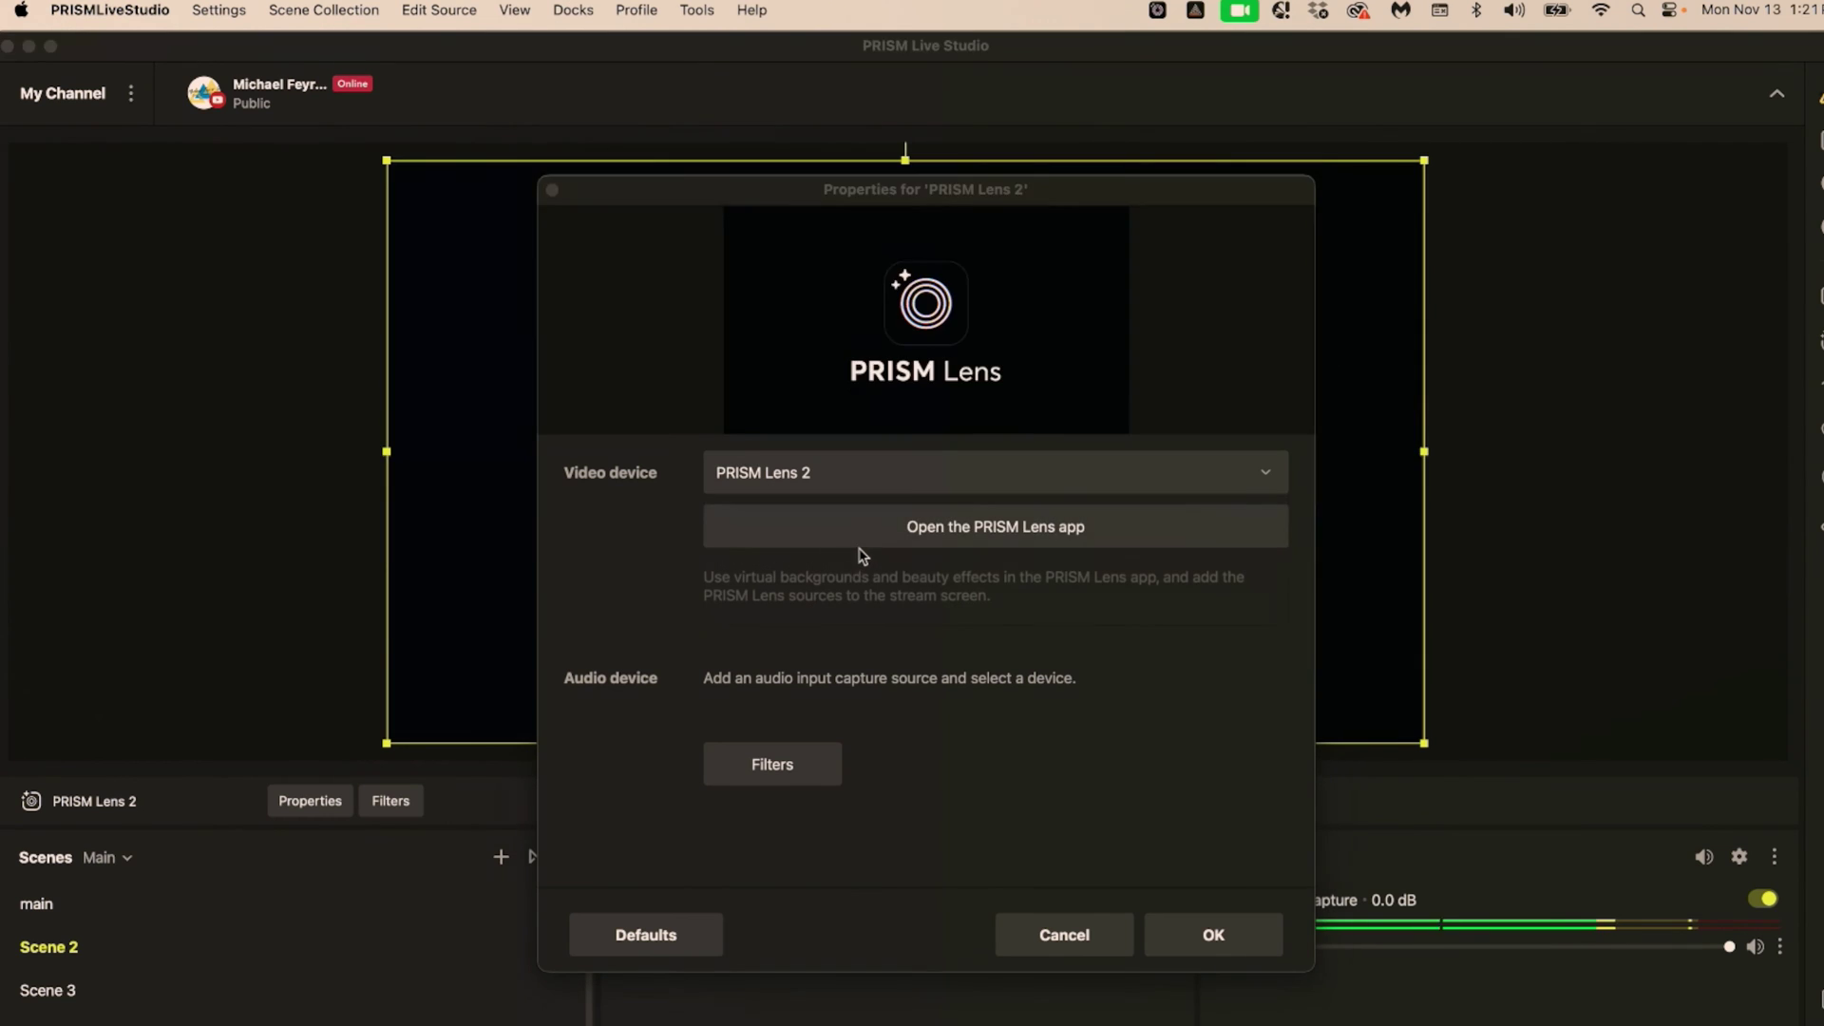
{"action": "left_click", "coordinate": [1178, 936]}
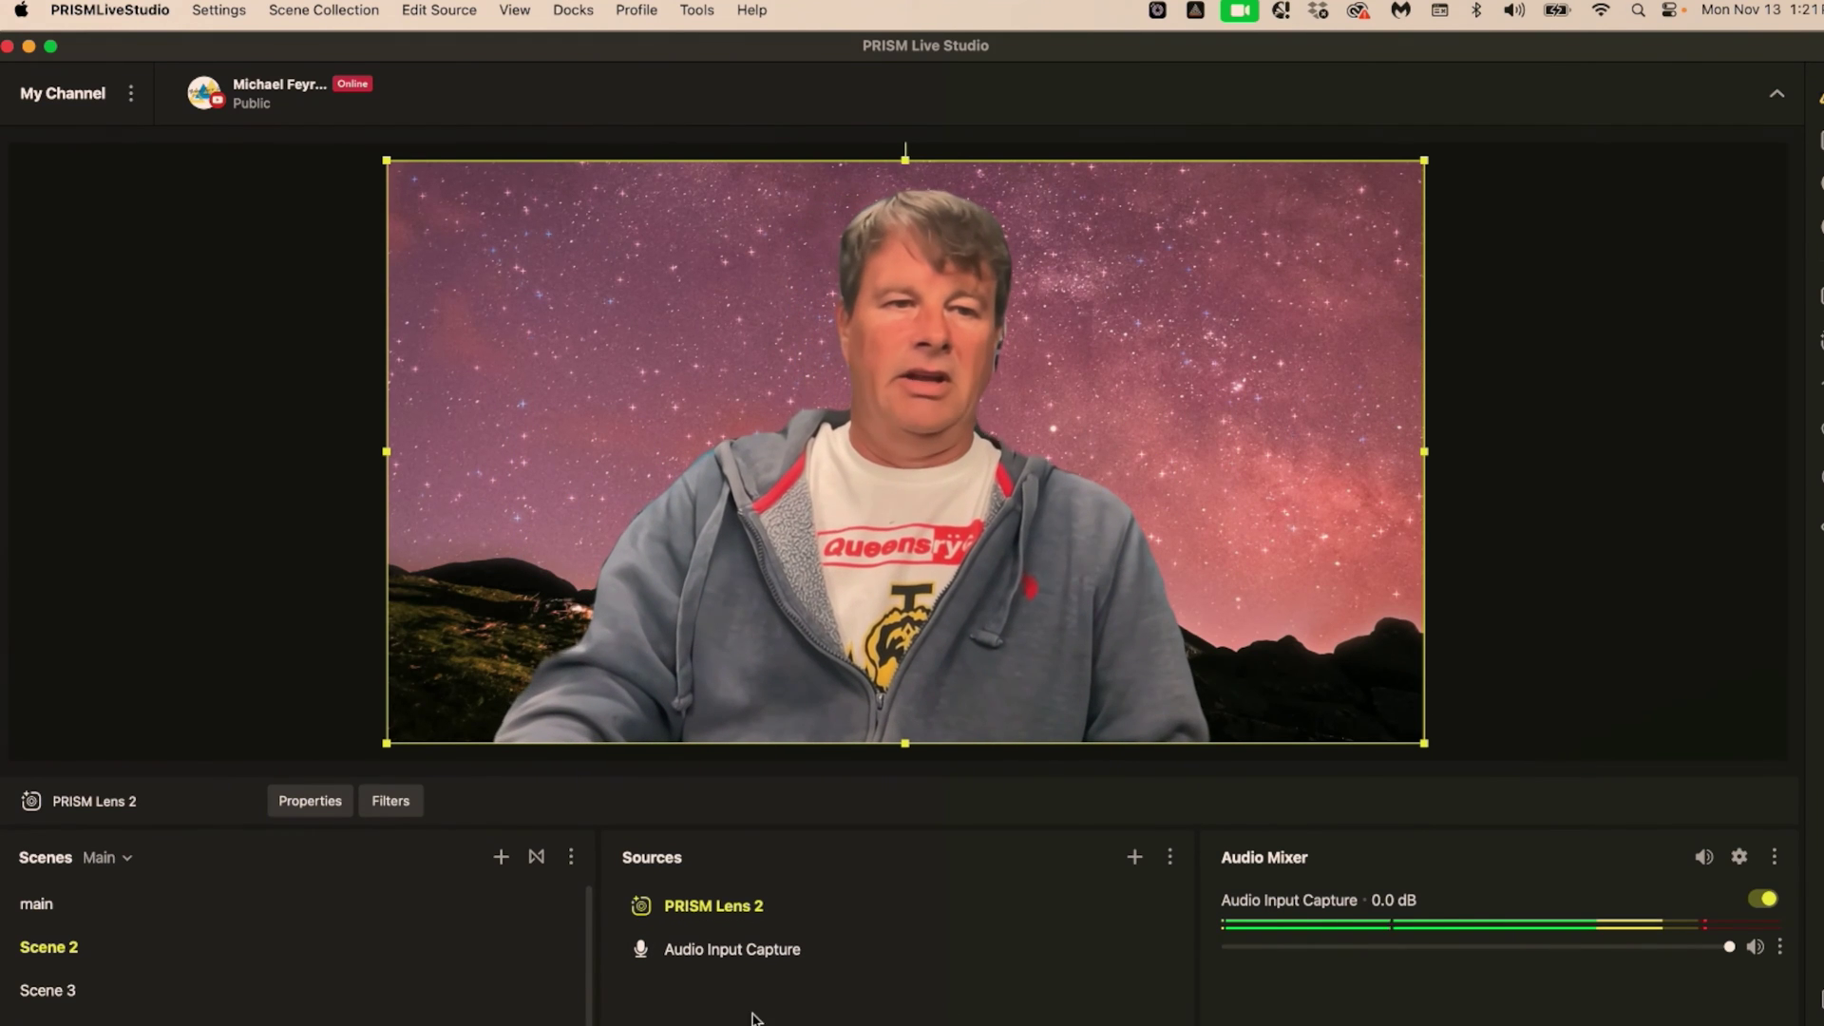
Add a new PRISM Lens source to Scene 3 and set its video device to PRISM Lens 3.
{"action": "left_click", "coordinate": [176, 990]}
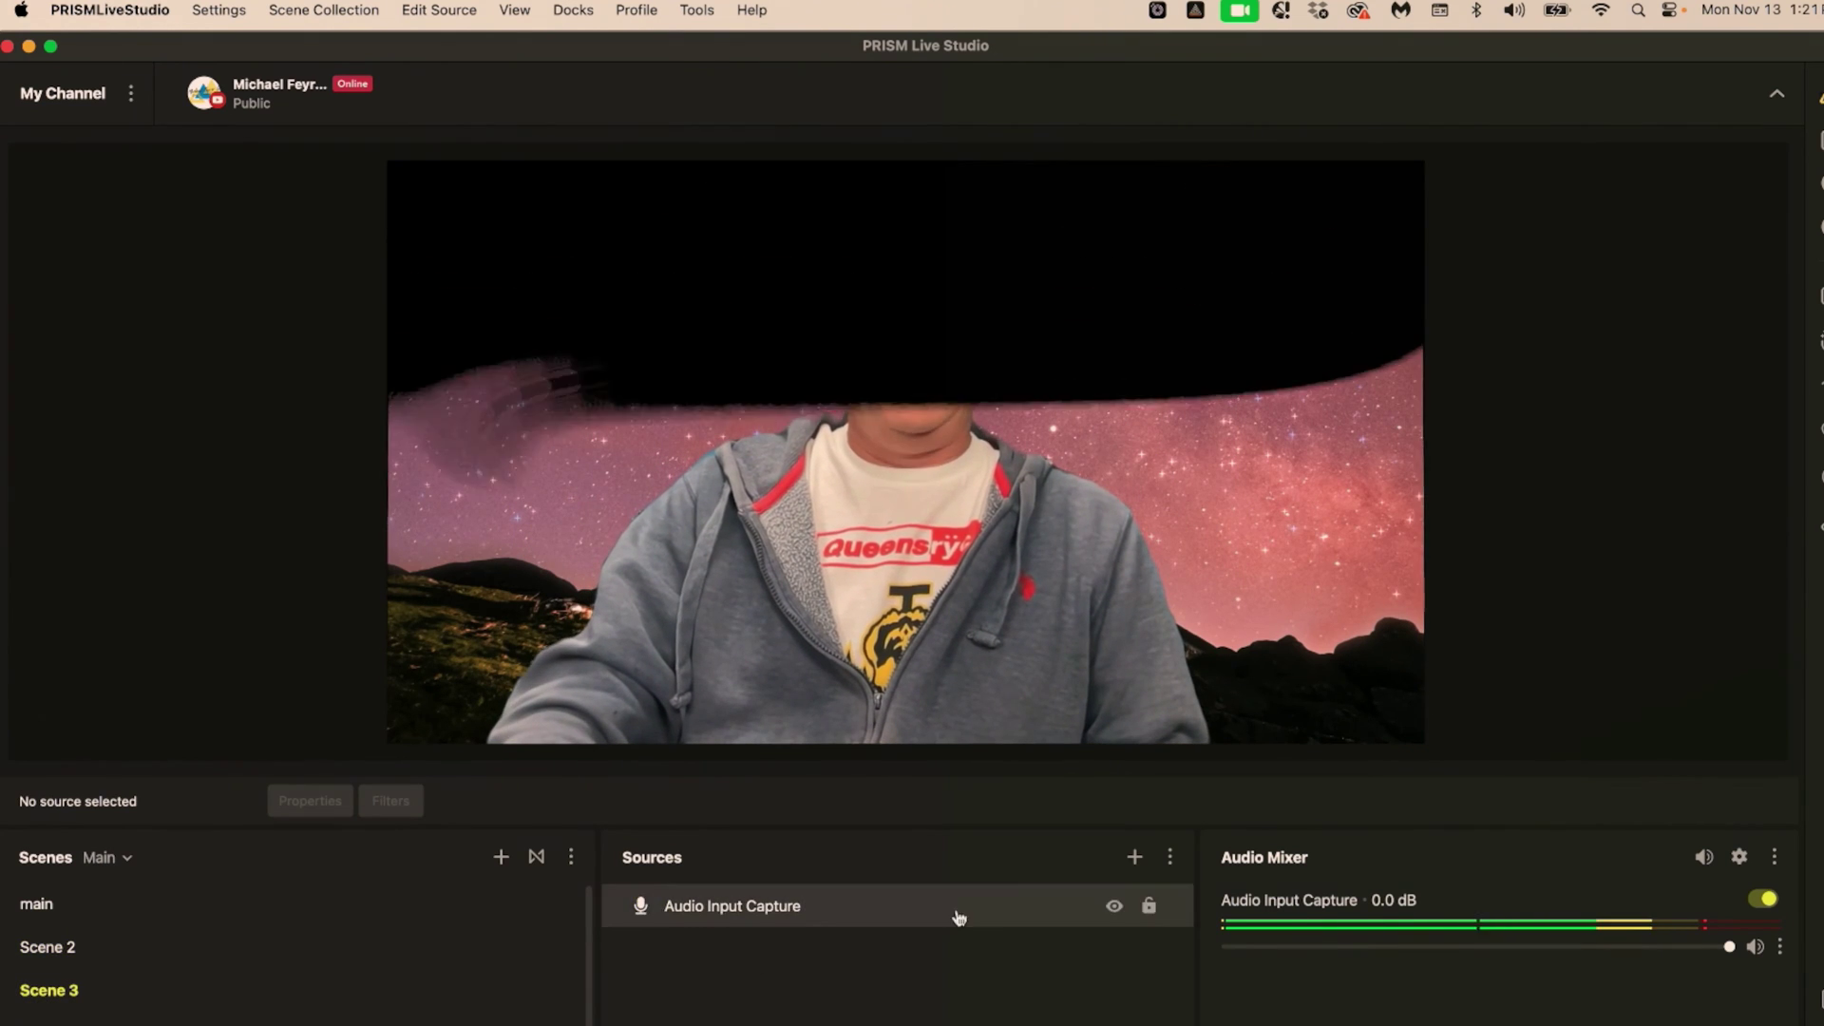
{"action": "left_click", "coordinate": [1134, 856]}
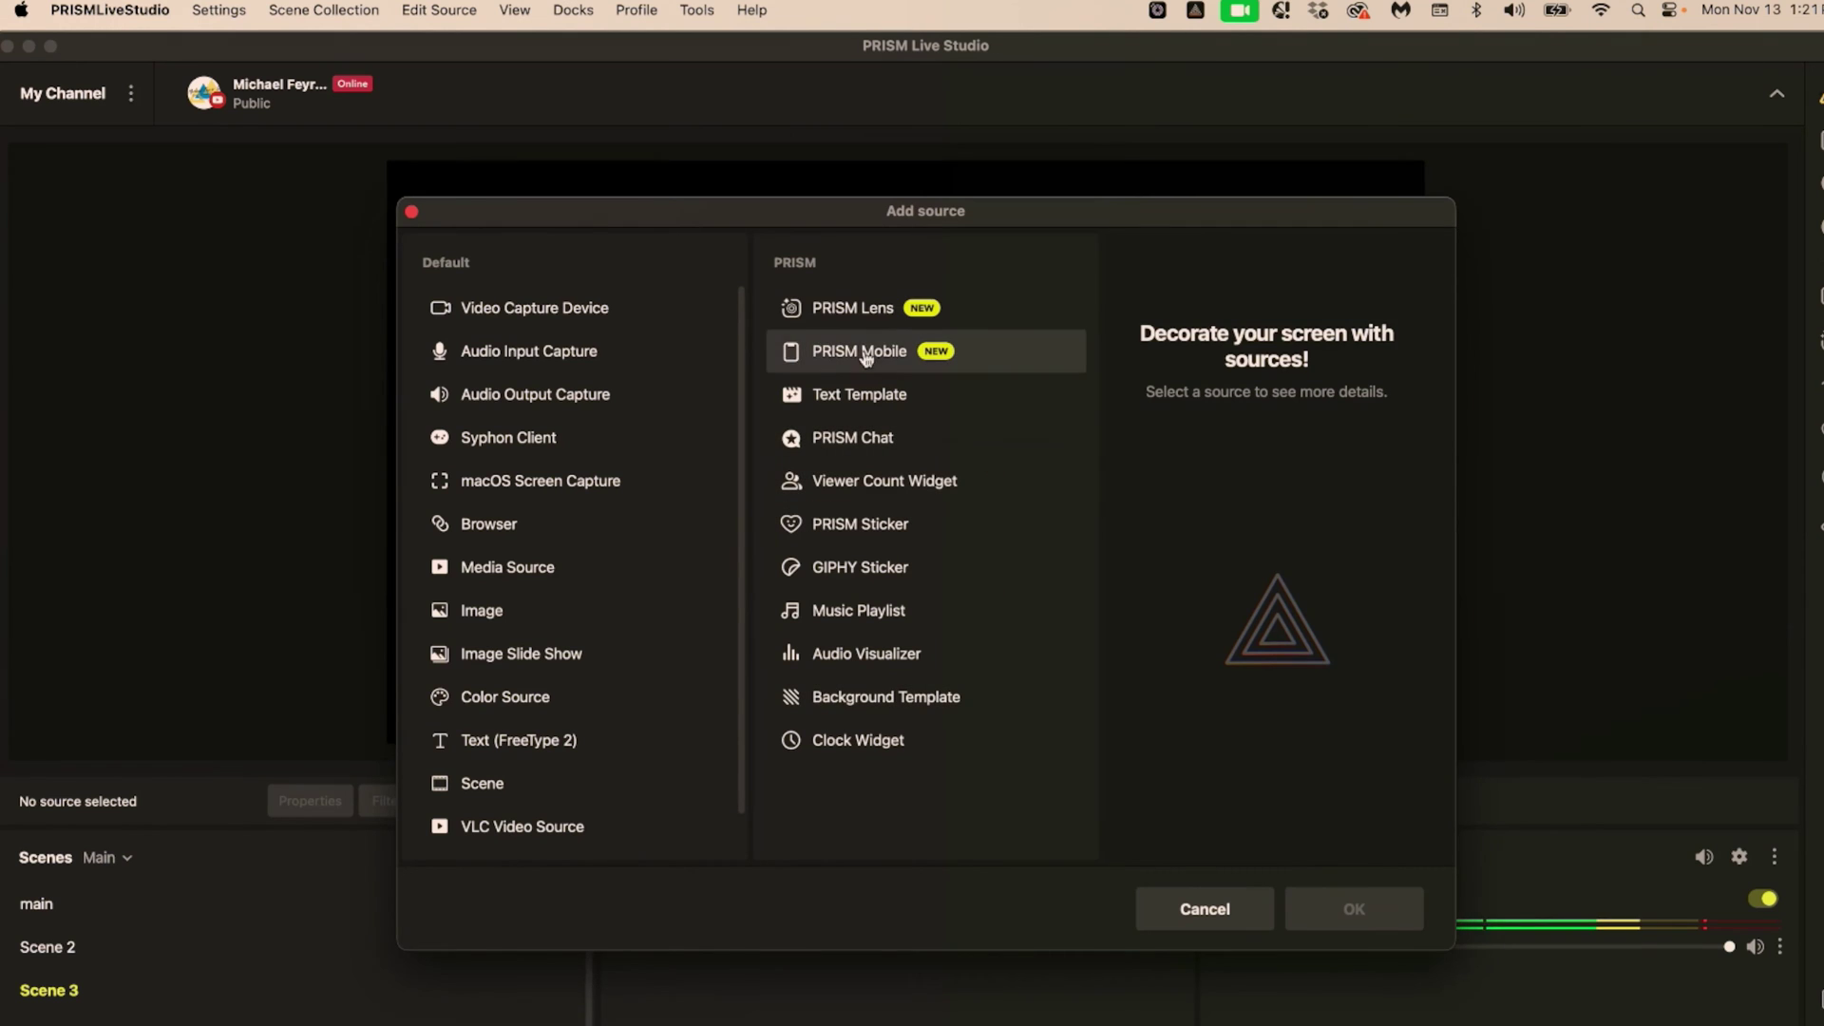
{"action": "left_click", "coordinate": [855, 308]}
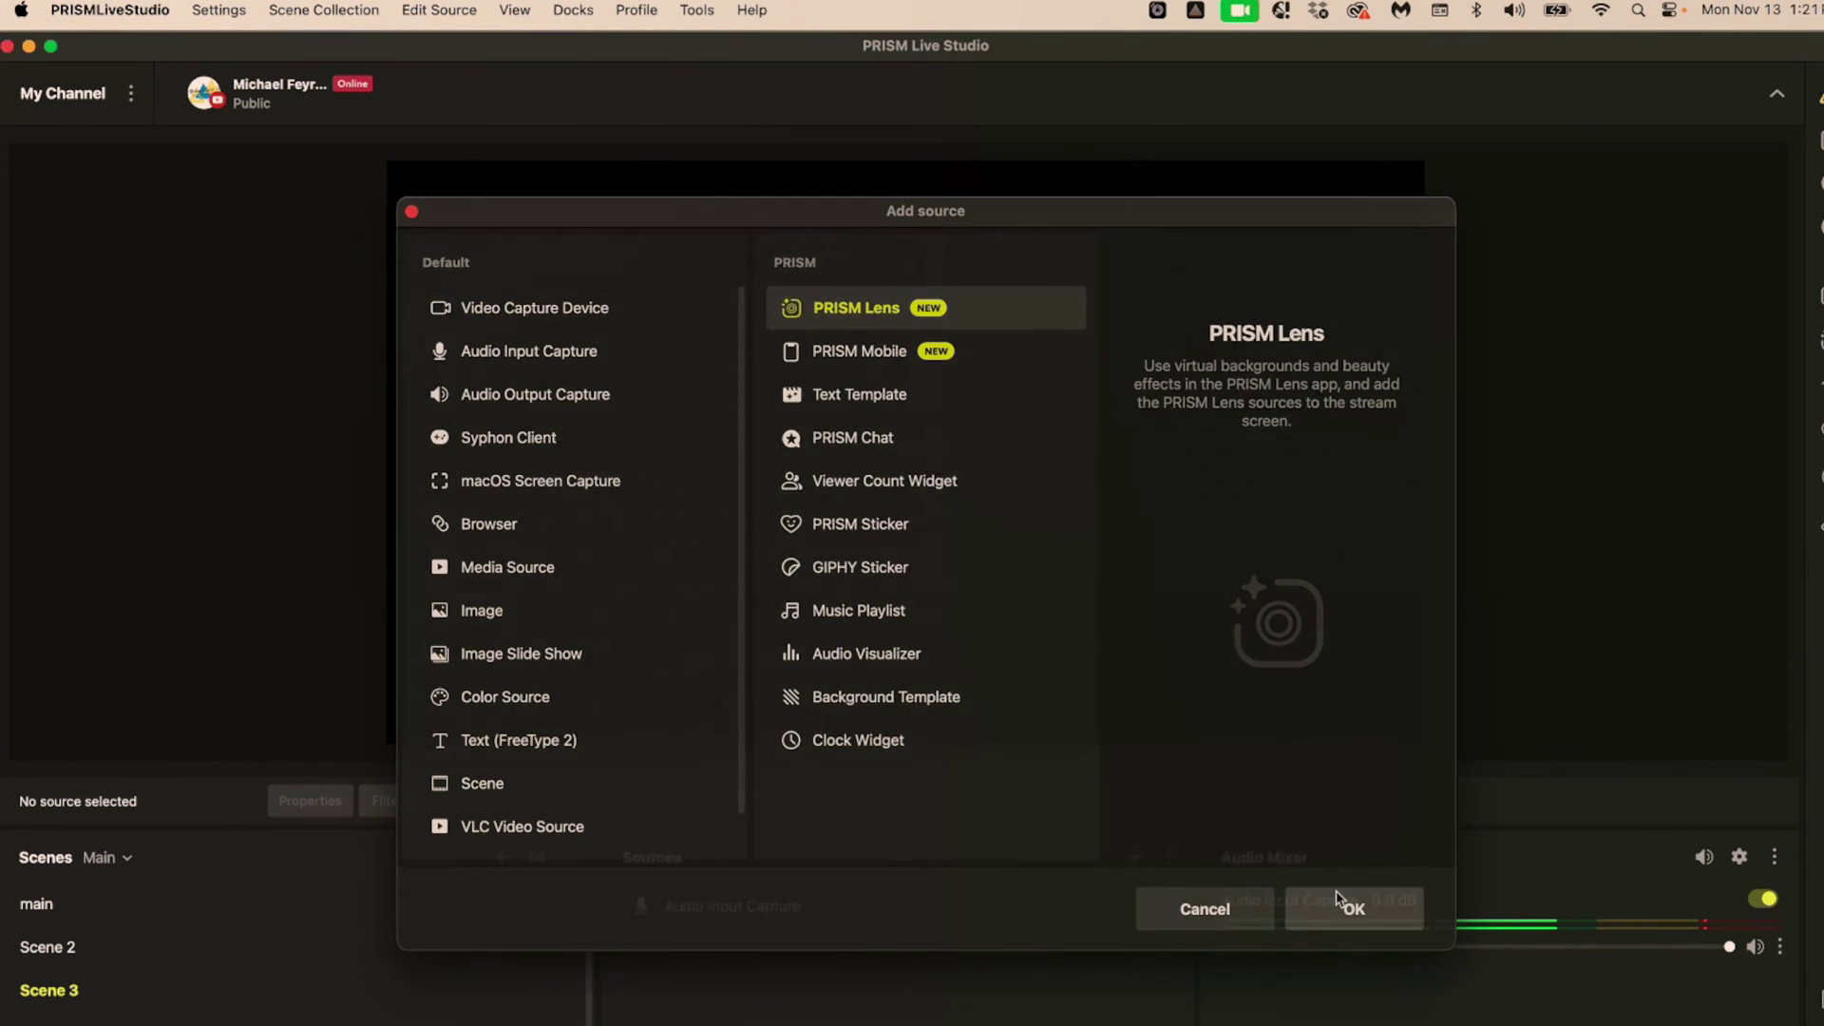
{"action": "left_click", "coordinate": [1386, 907]}
{"action": "left_click", "coordinate": [1036, 752]}
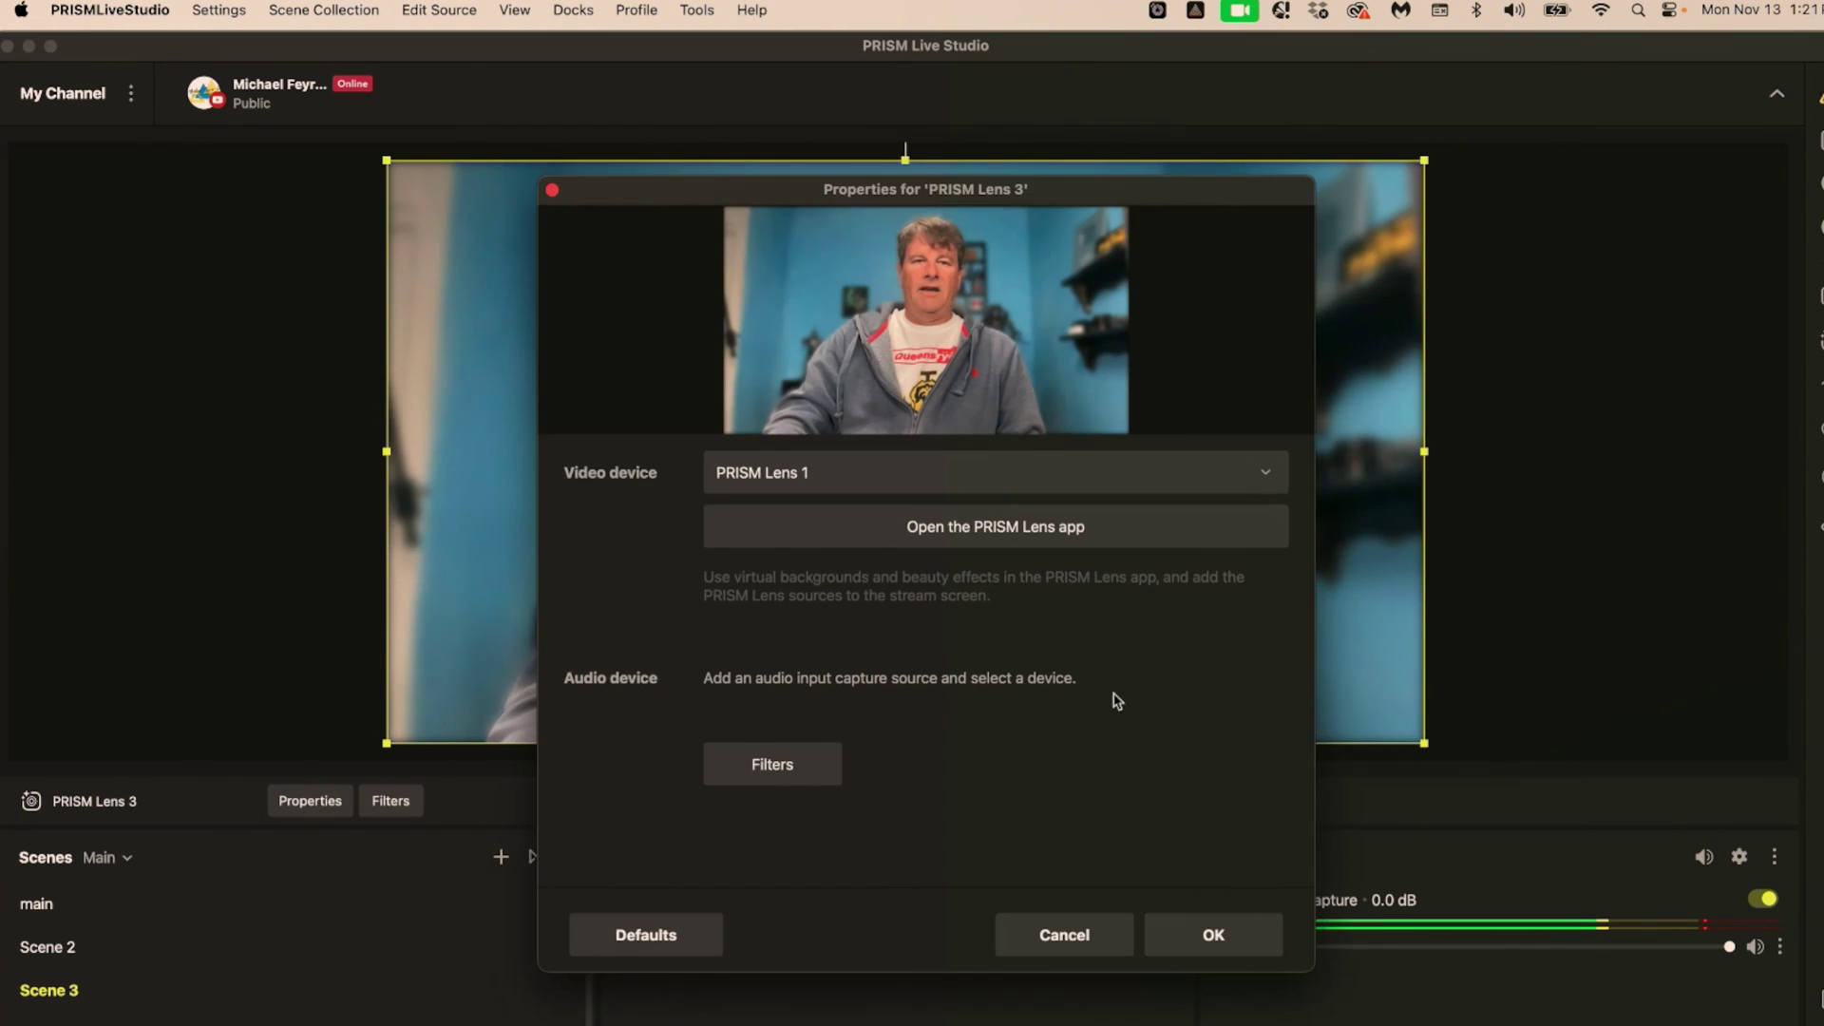
{"action": "left_click", "coordinate": [1072, 484]}
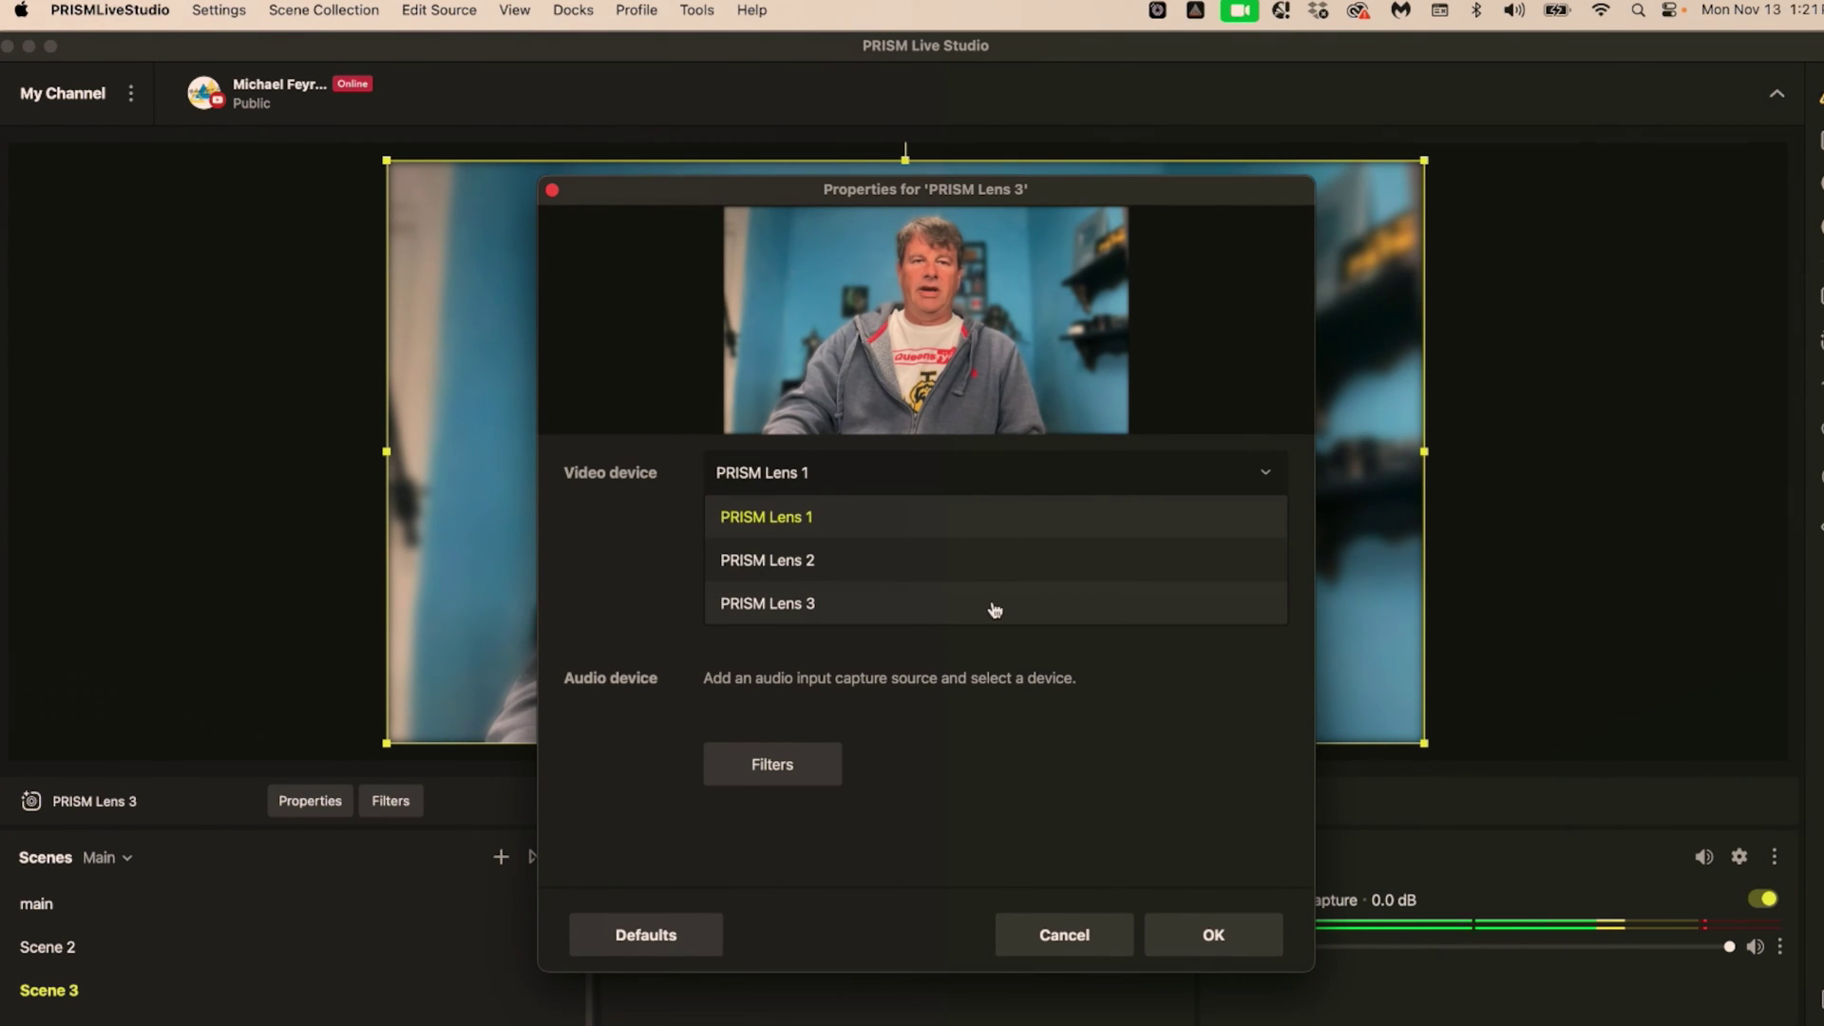
{"action": "left_click", "coordinate": [995, 605]}
{"action": "left_click", "coordinate": [1179, 936]}
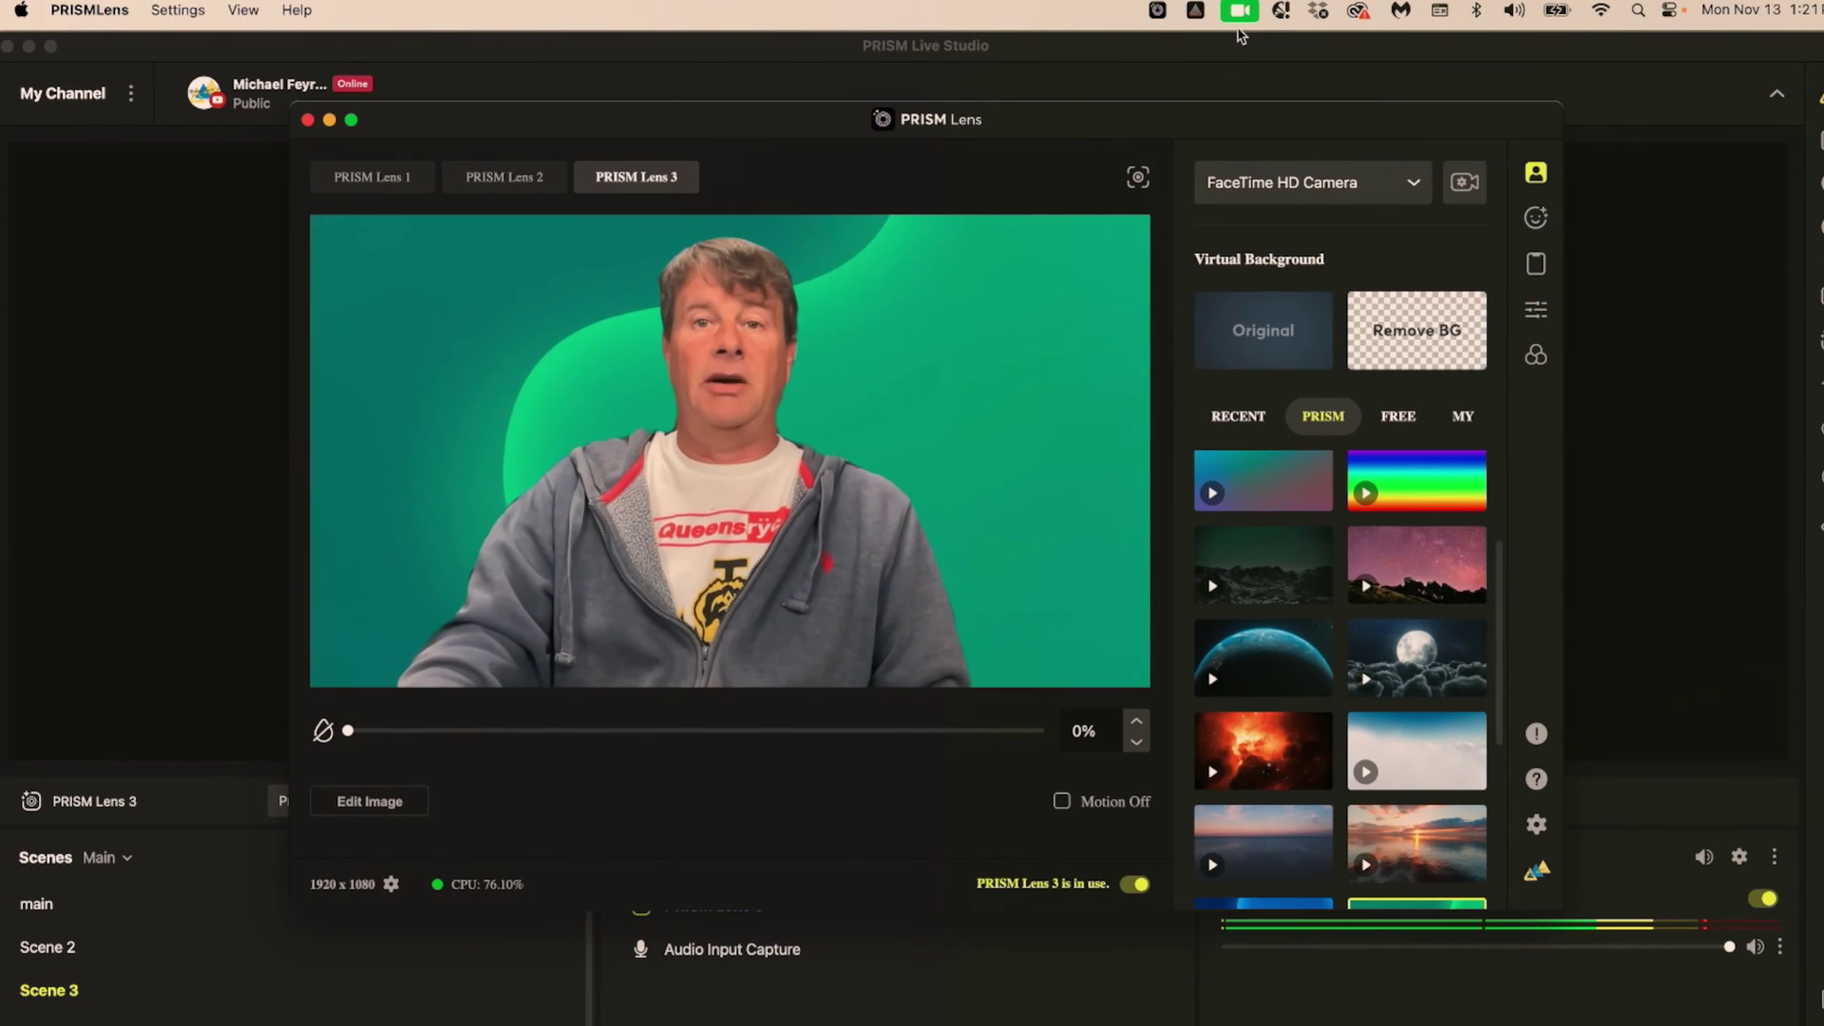
In the PRISM Lens app, change PRISM Lens 3's source to iPhone (4) Camera and view the result in PRISM Live Studio's Scene 3.
{"action": "left_click", "coordinate": [1310, 206]}
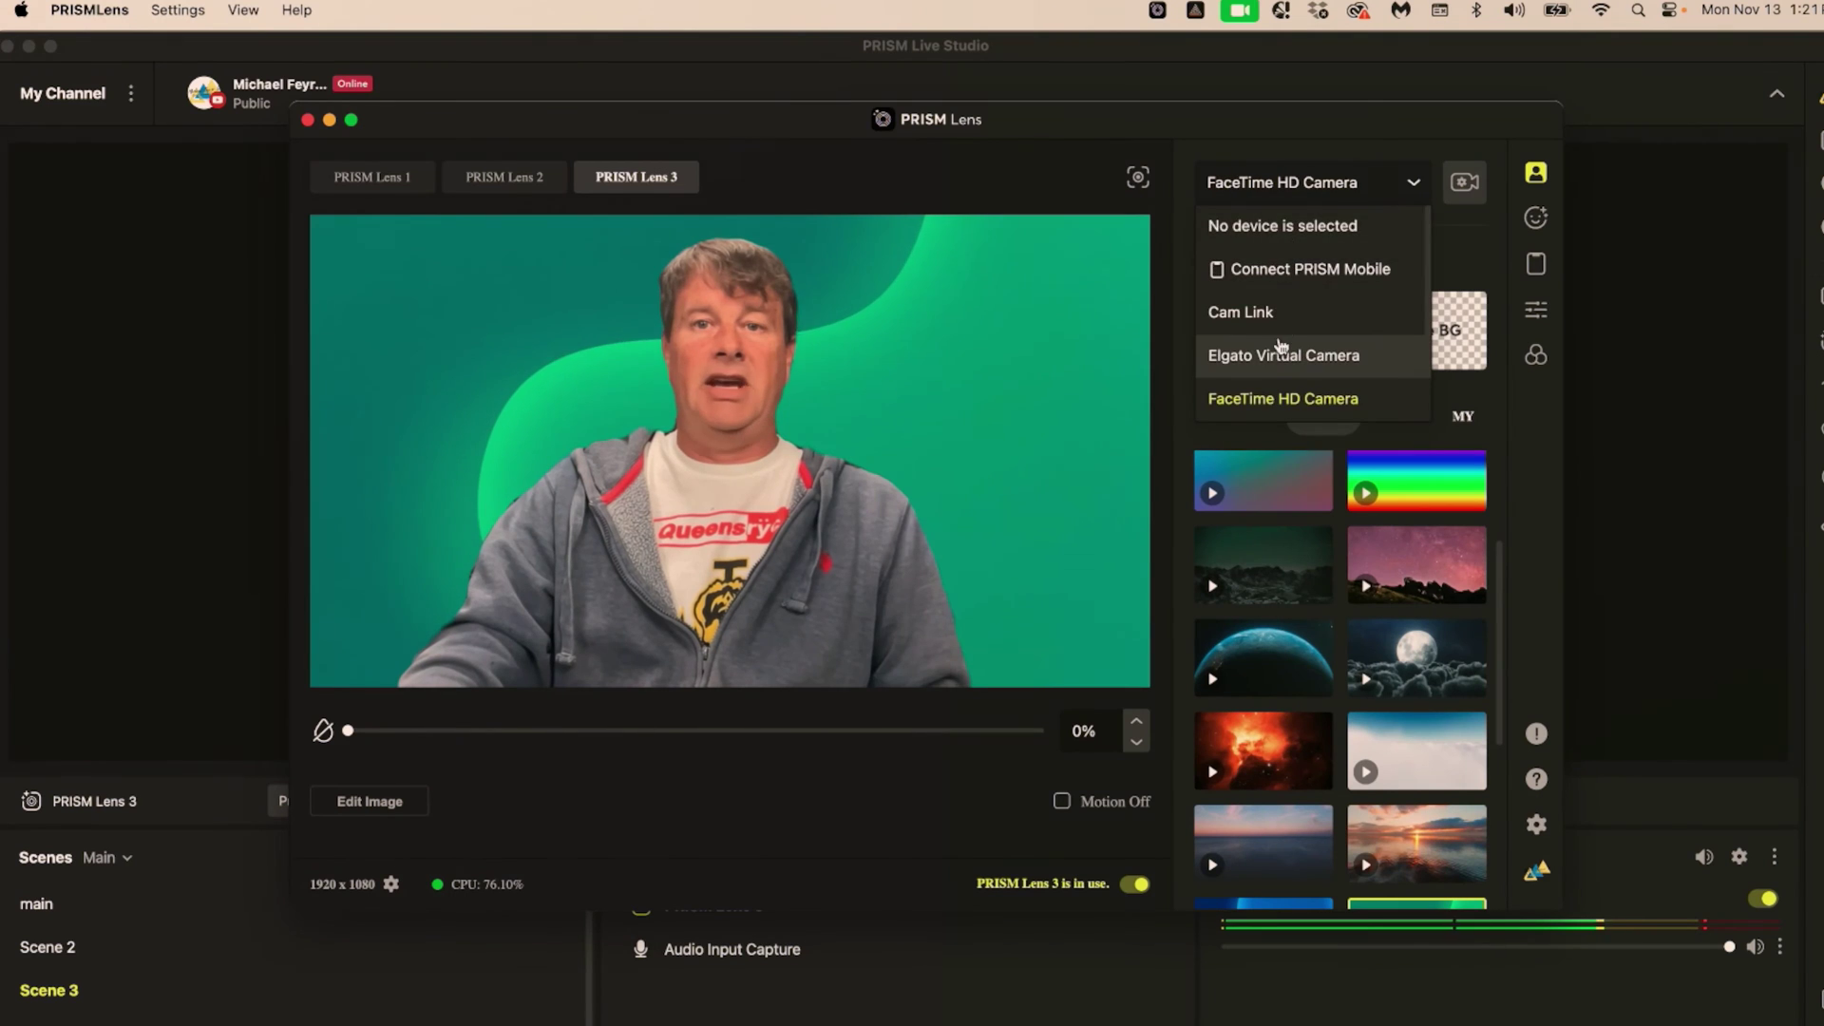
{"action": "scroll", "coordinate": [1265, 354], "scroll_direction": "down", "scroll_amount": 2}
{"action": "left_click", "coordinate": [1264, 372]}
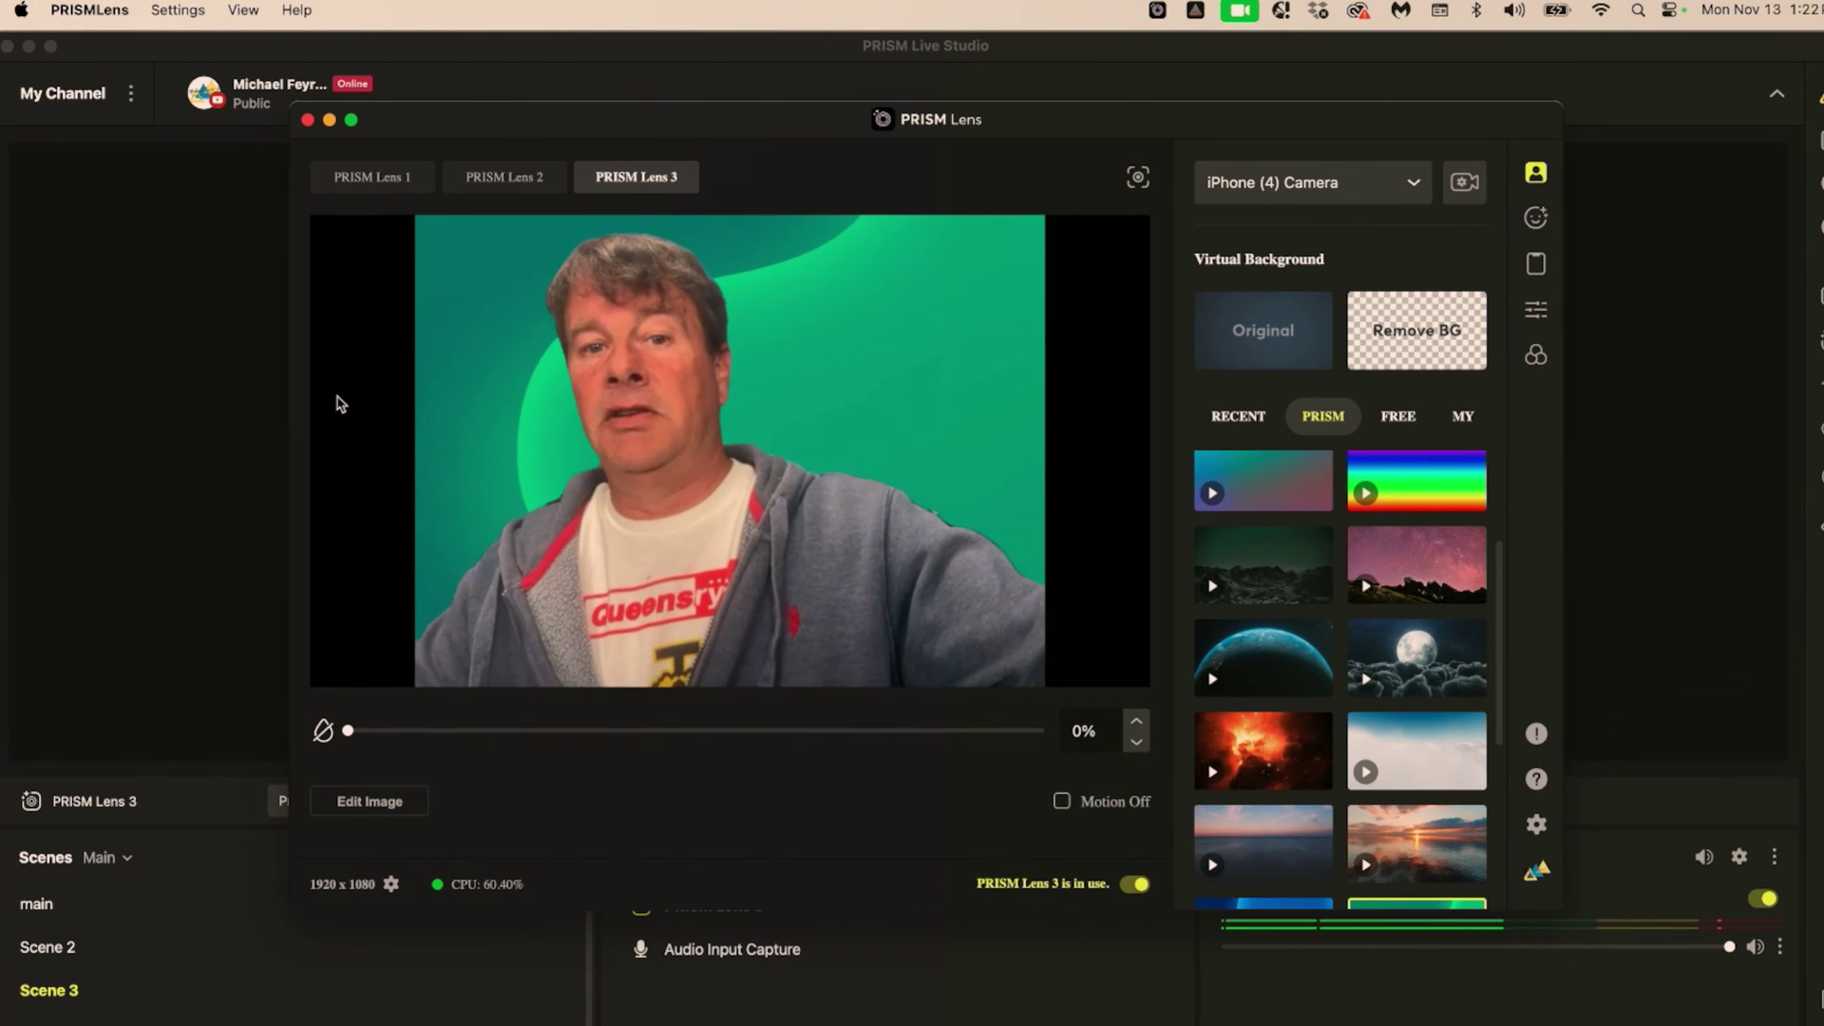
{"action": "left_click", "coordinate": [217, 460]}
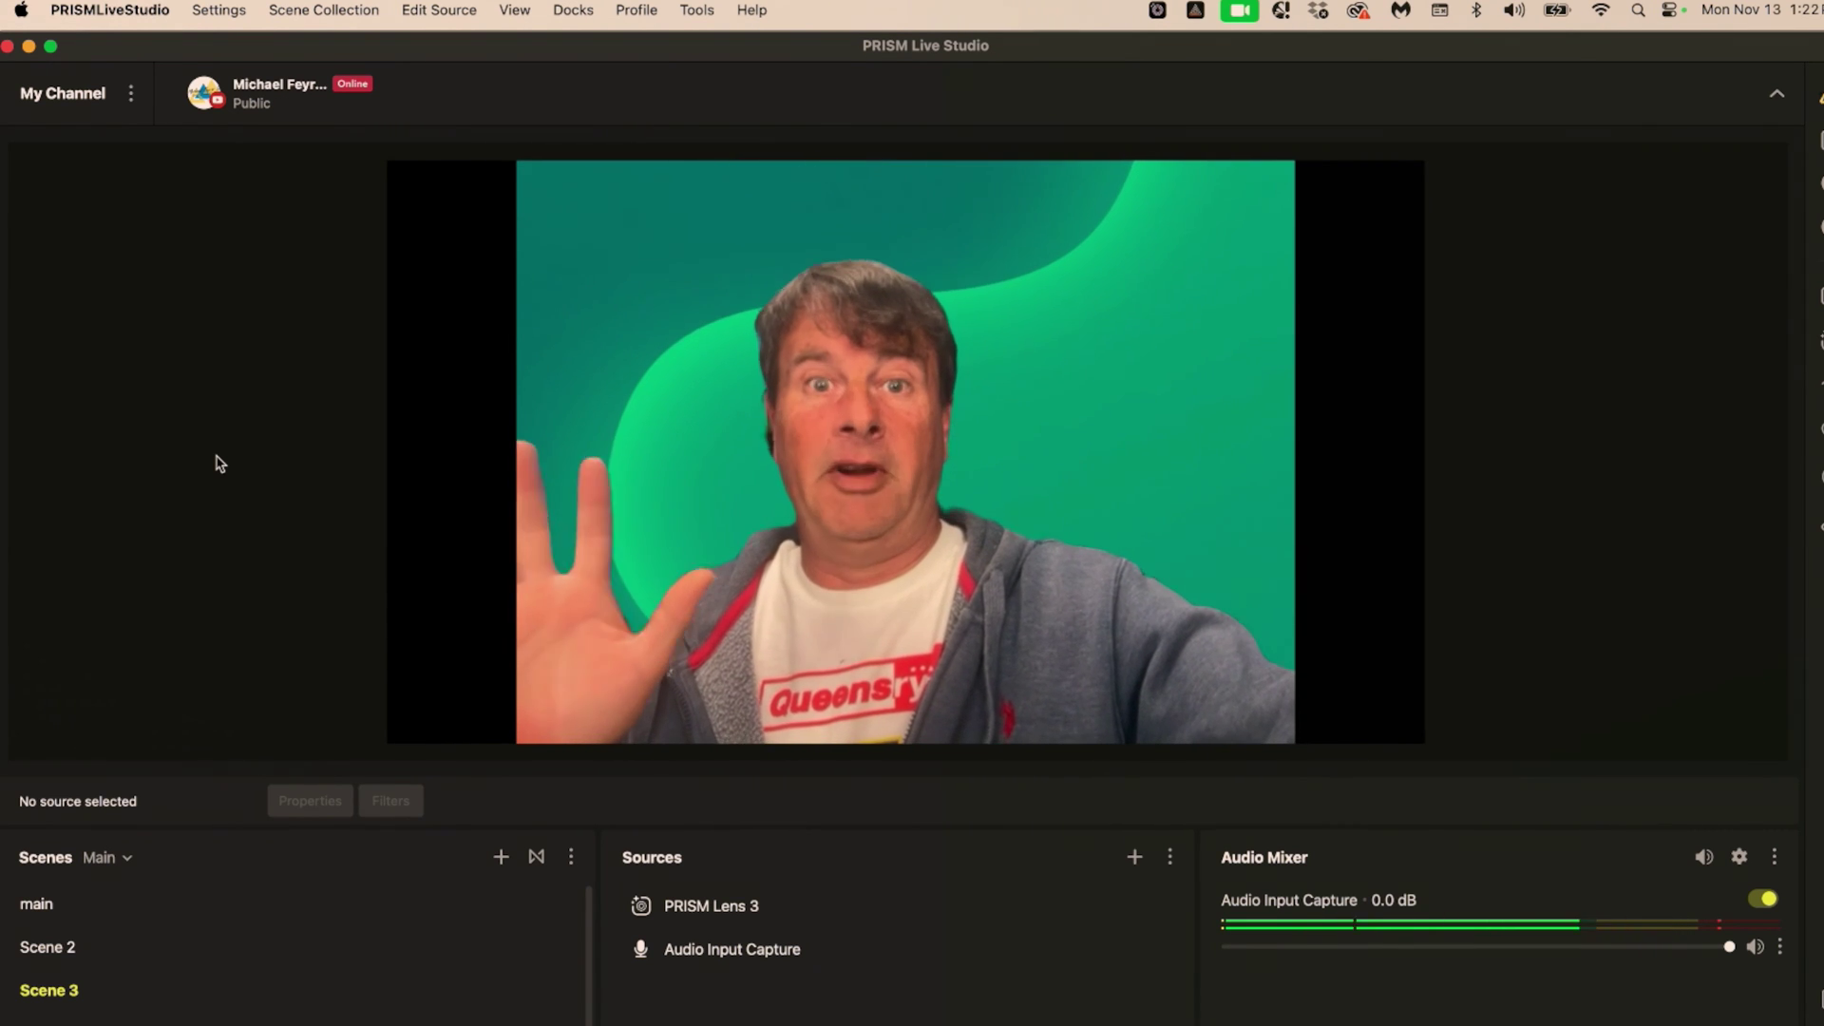
Switch to the PRISM Lens app and review the beauty effect, color correction and color filter options for PRISM Lens 3.
{"action": "key", "text": "super+Tab"}
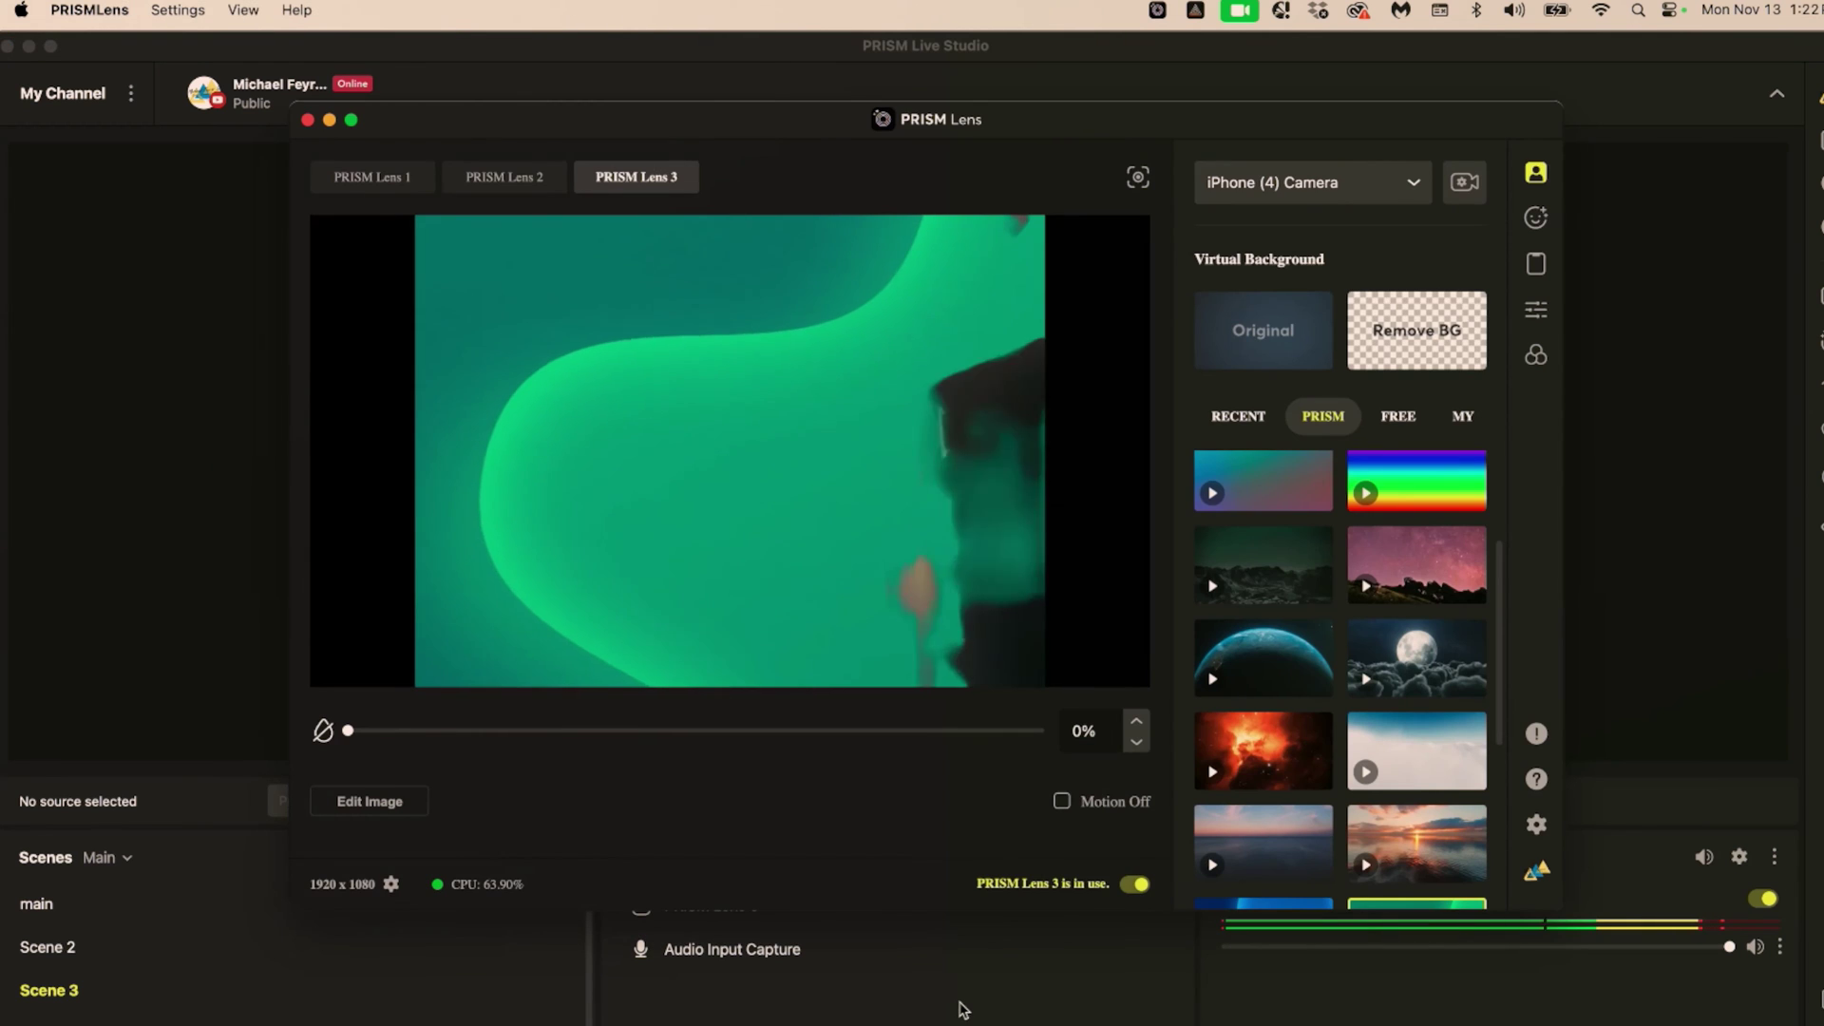
{"action": "left_click", "coordinate": [1538, 221]}
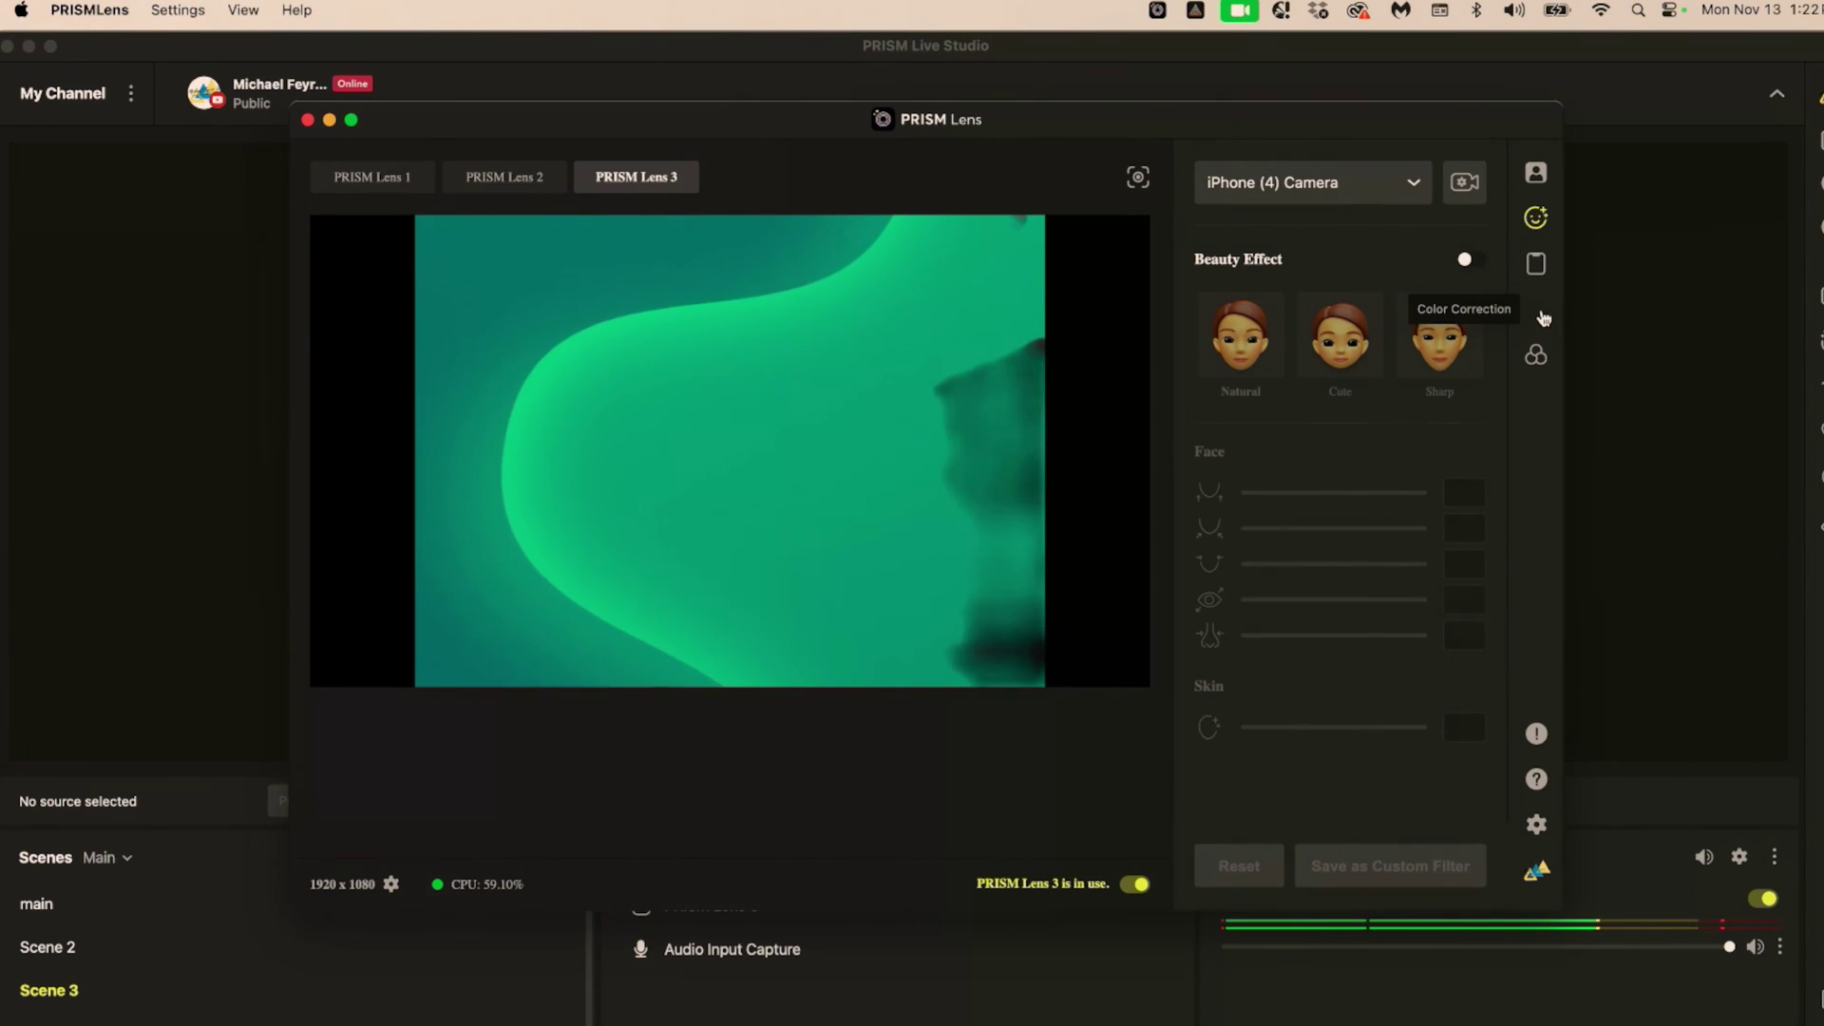
{"action": "left_click", "coordinate": [1539, 311]}
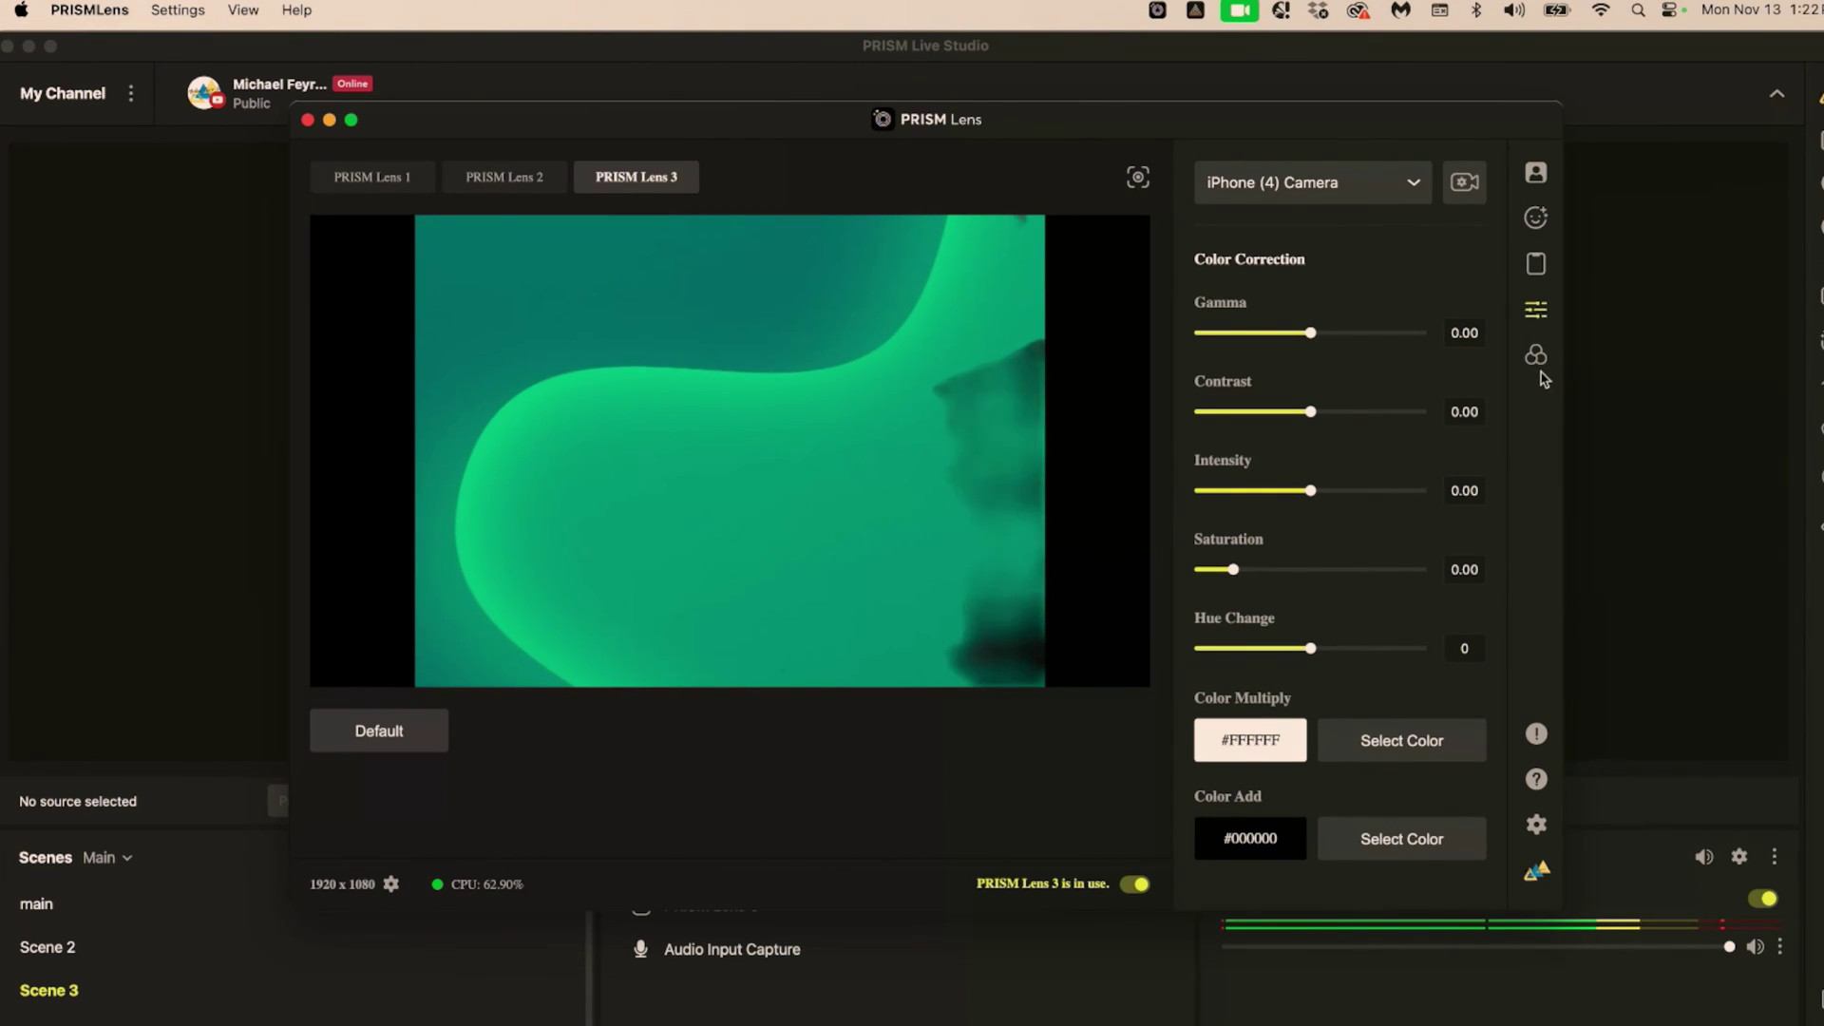
{"action": "left_click", "coordinate": [1529, 361]}
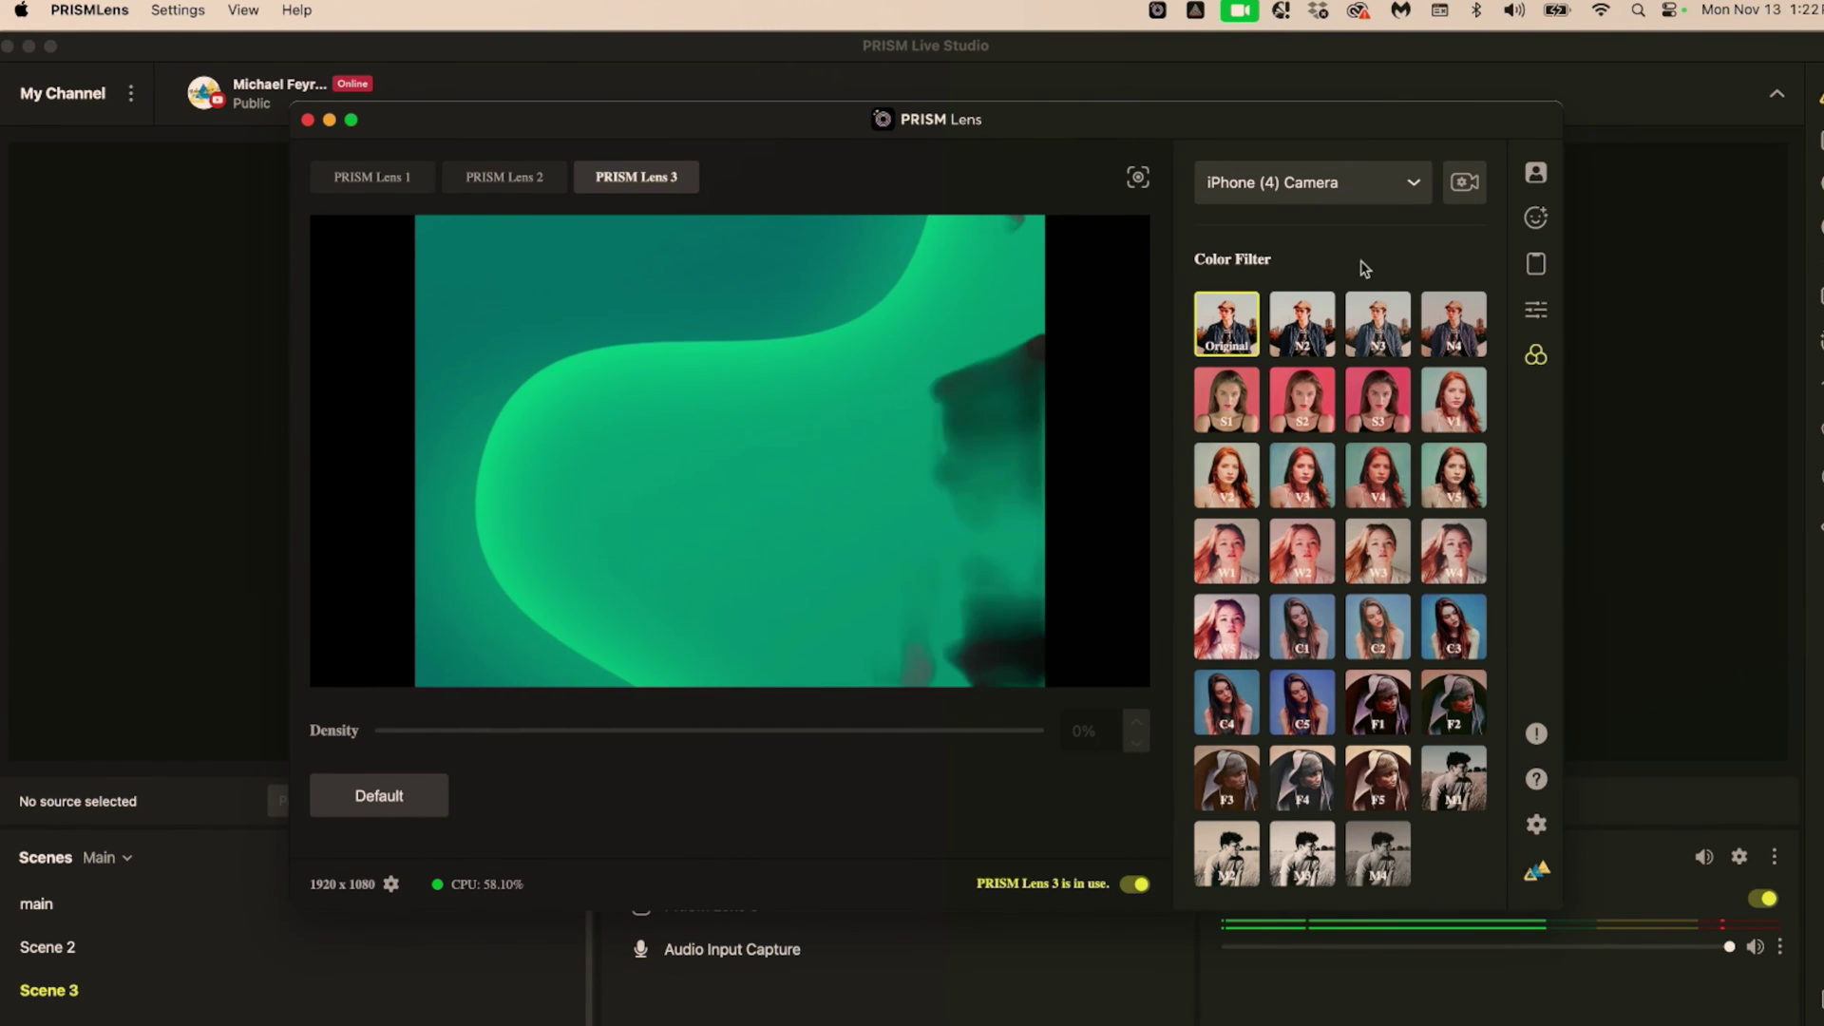
Change PRISM Lens 3's camera source to FaceTime HD Camera.
{"action": "left_click", "coordinate": [1320, 182]}
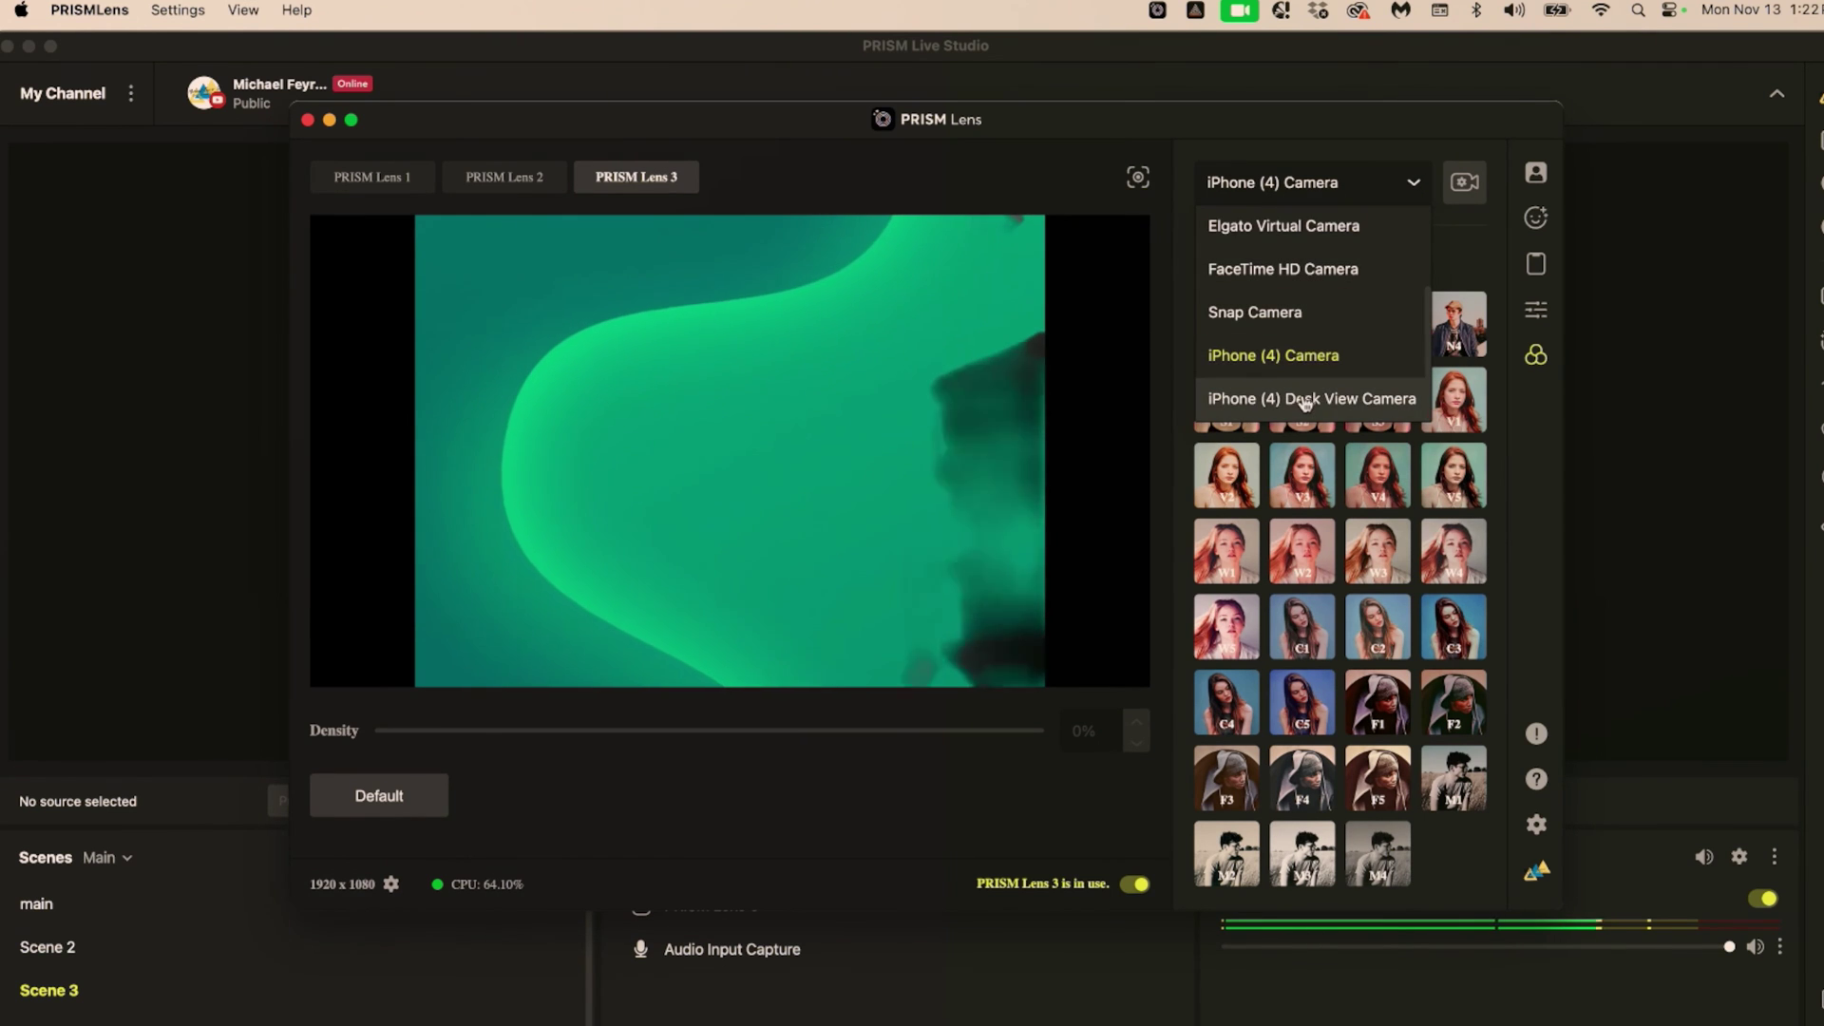
{"action": "scroll", "coordinate": [1306, 403], "scroll_direction": "up", "scroll_amount": 3}
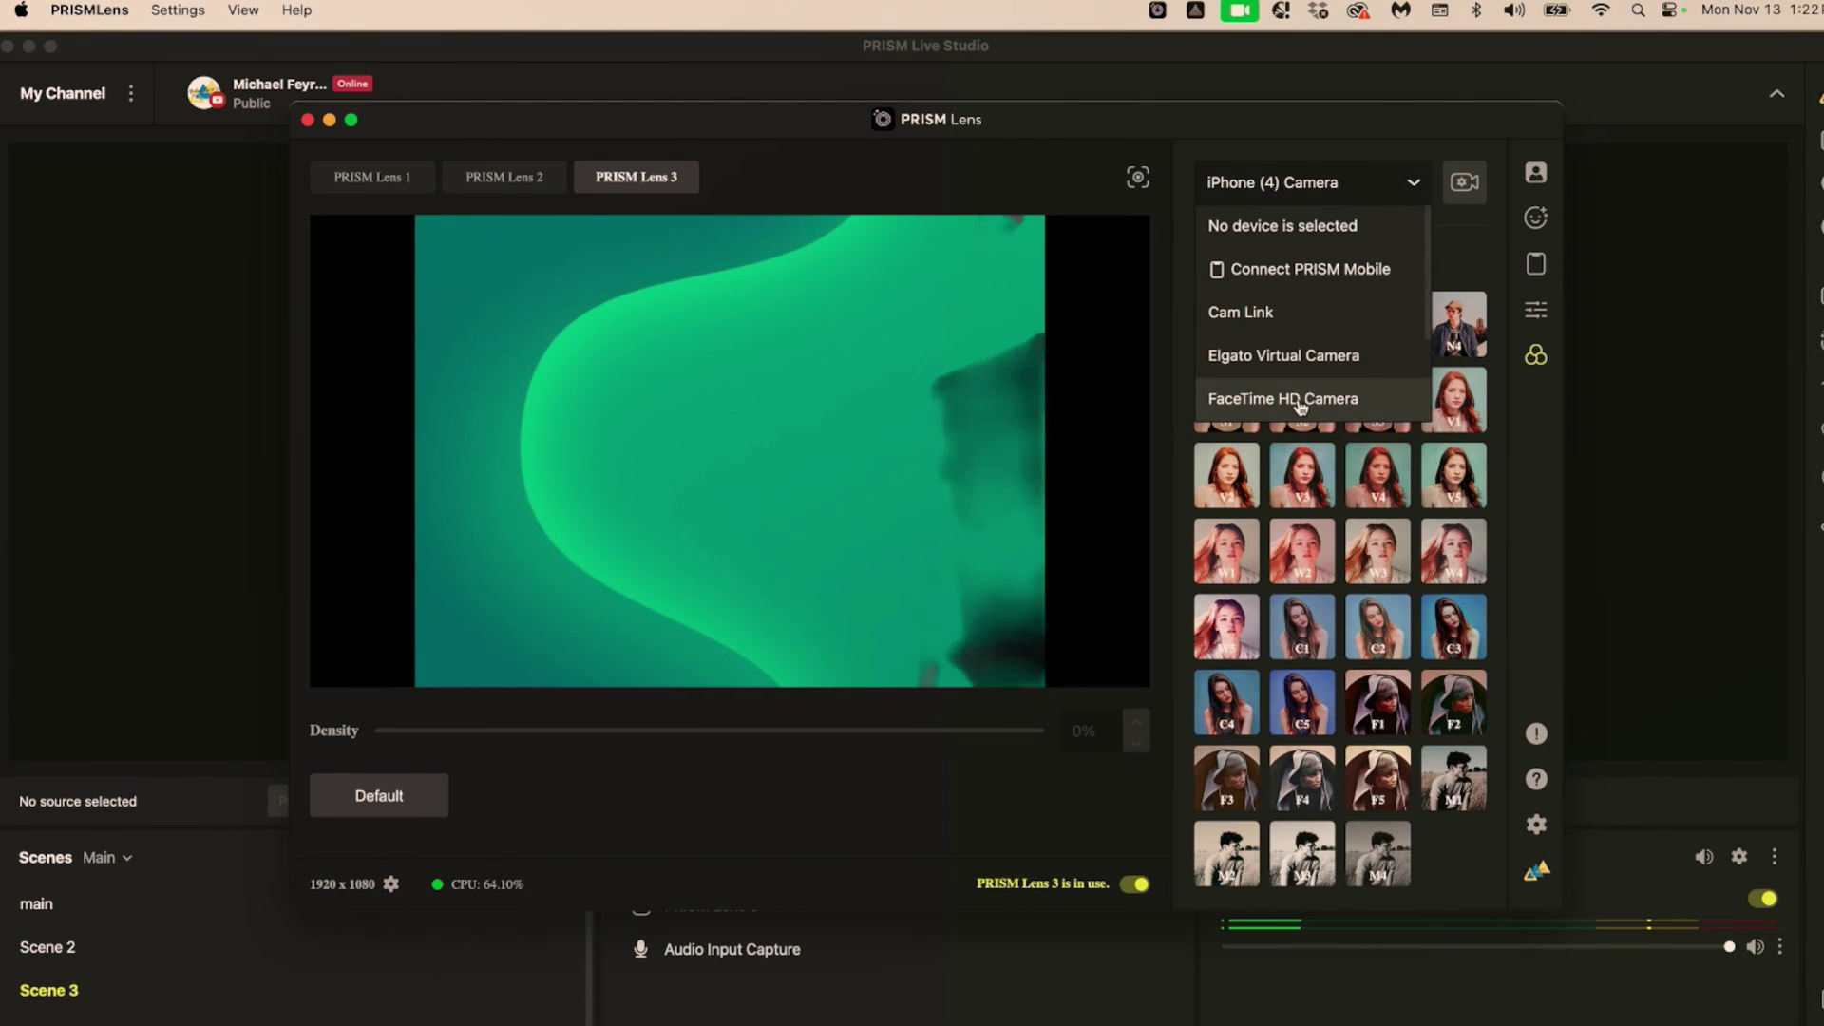
{"action": "left_click", "coordinate": [1312, 393]}
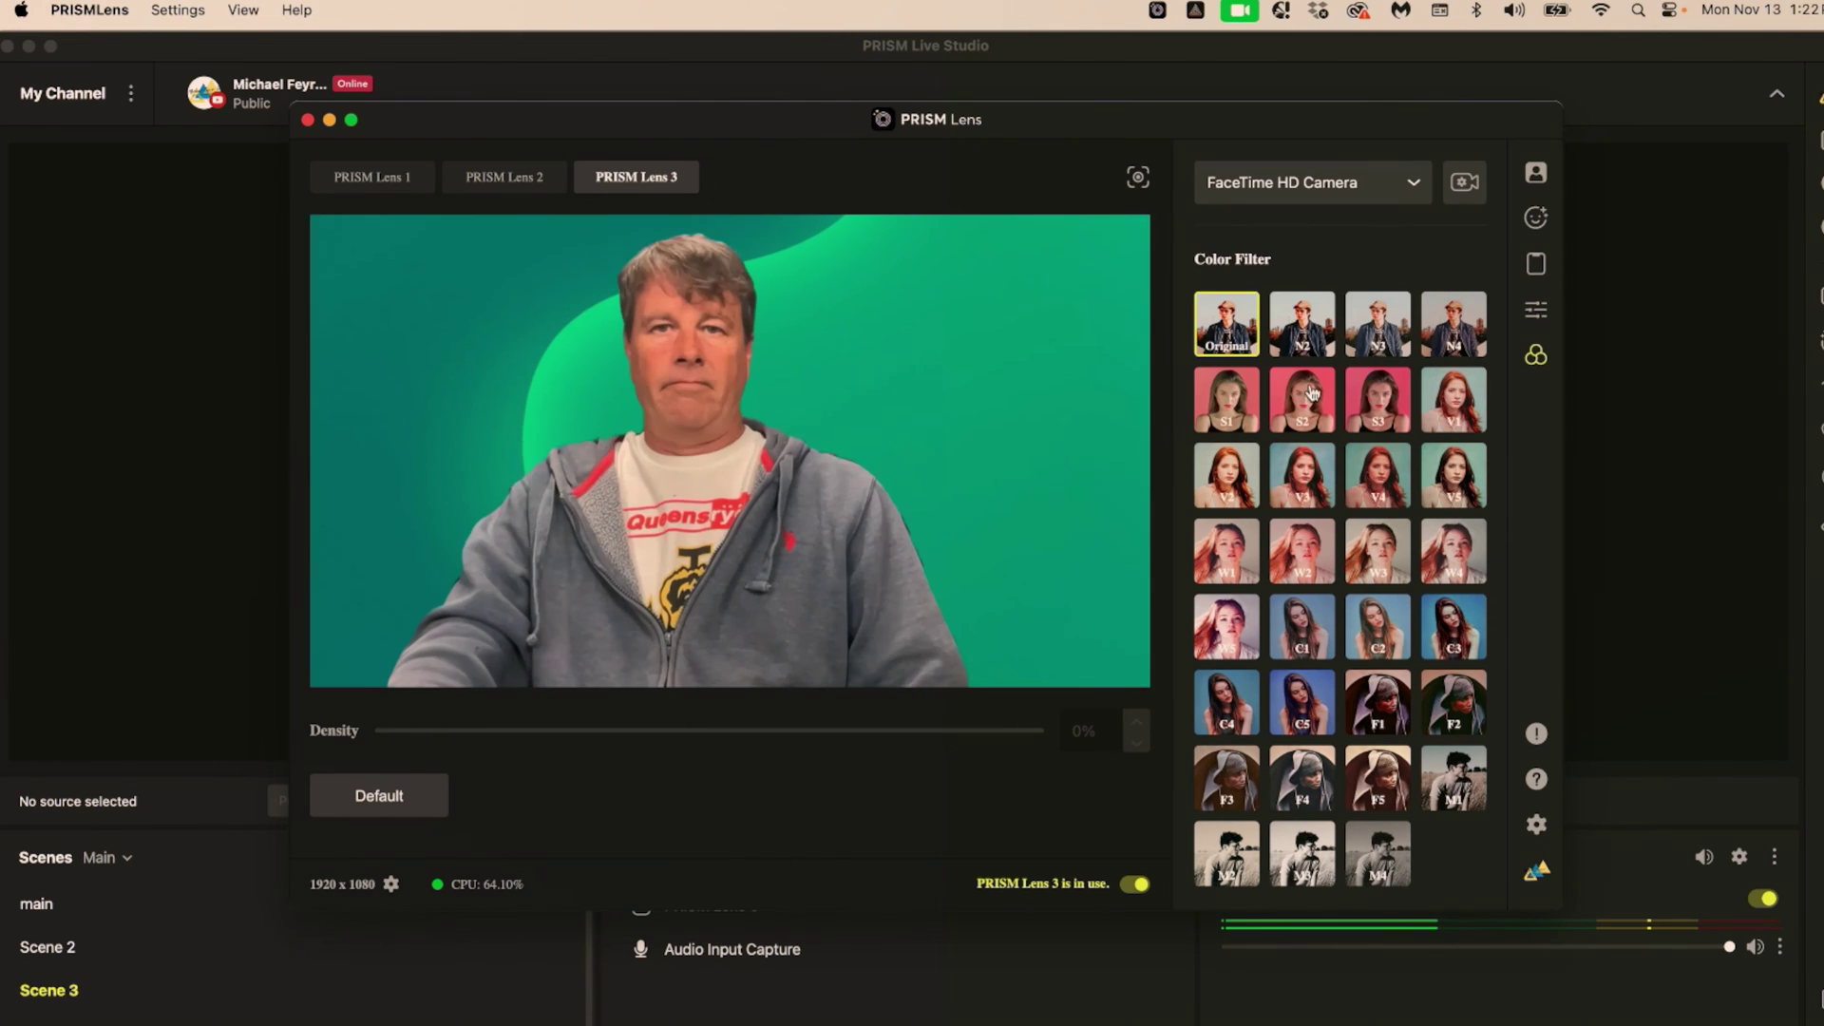
Try several color filters on PRISM Lens 3, including F1, F4 and M3, and return to the Original filter.
{"action": "left_click", "coordinate": [1290, 501]}
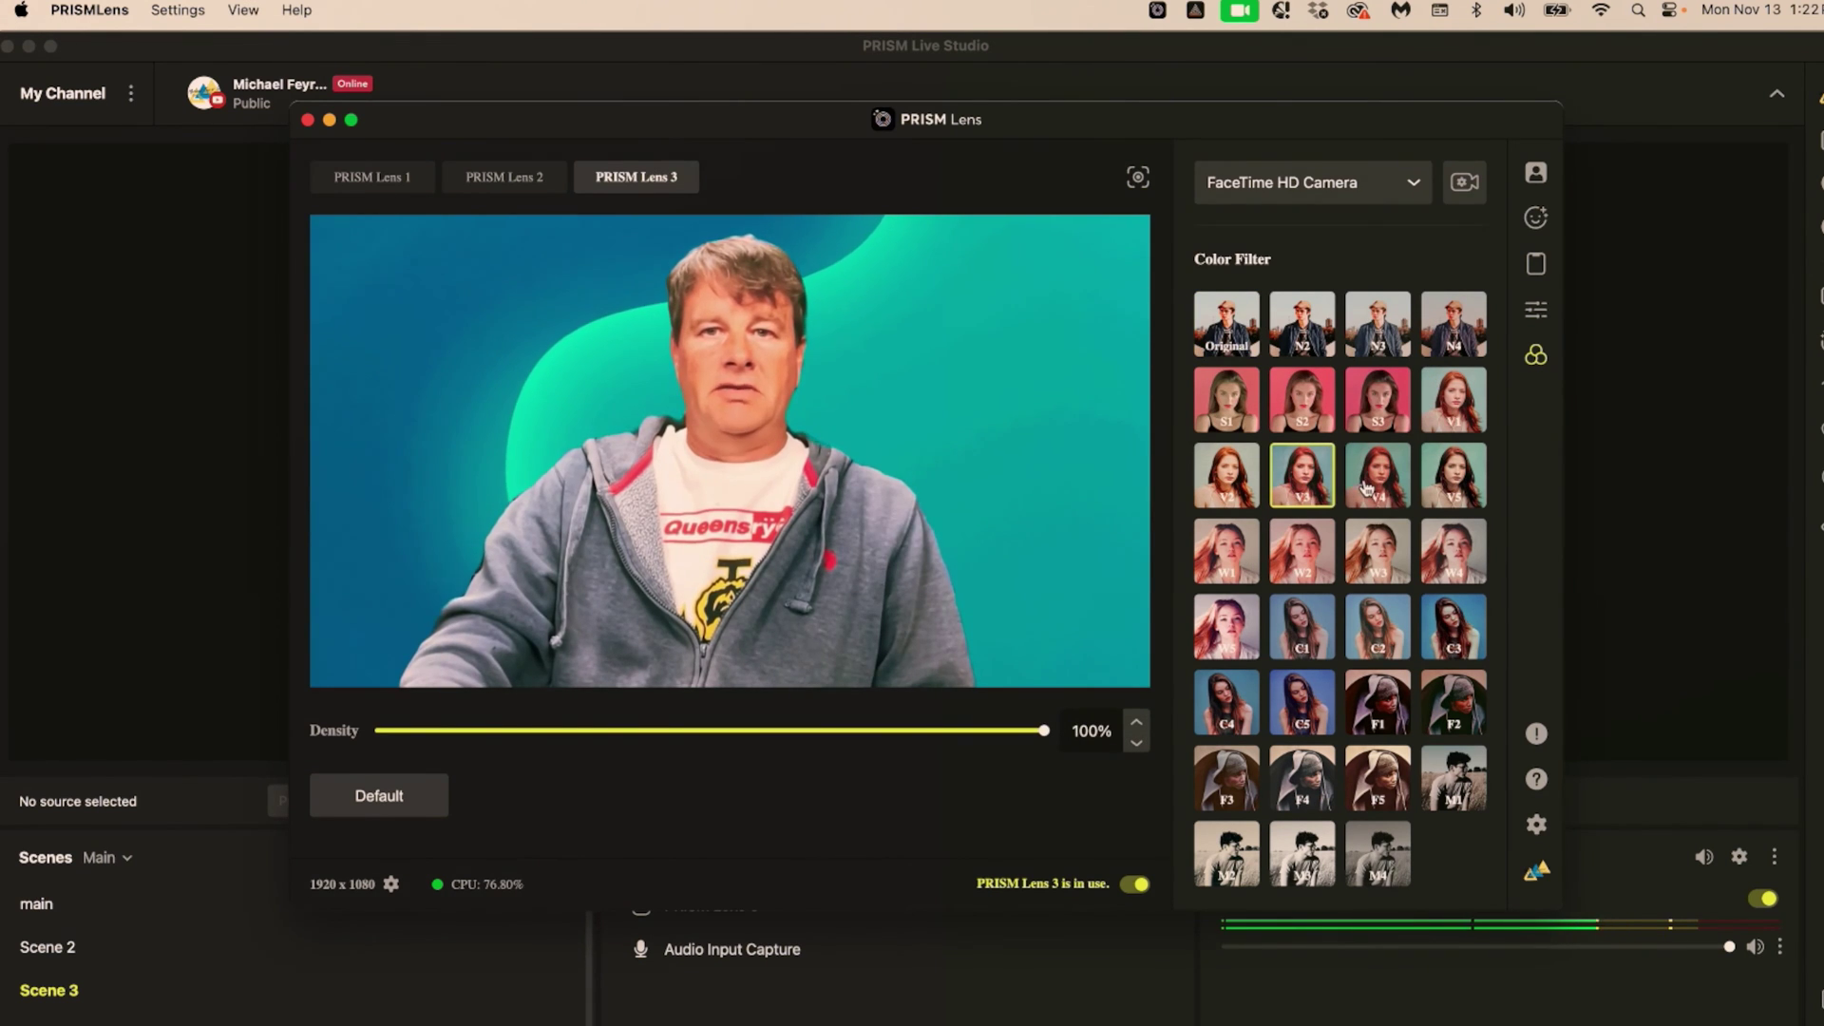
{"action": "left_click", "coordinate": [1363, 494]}
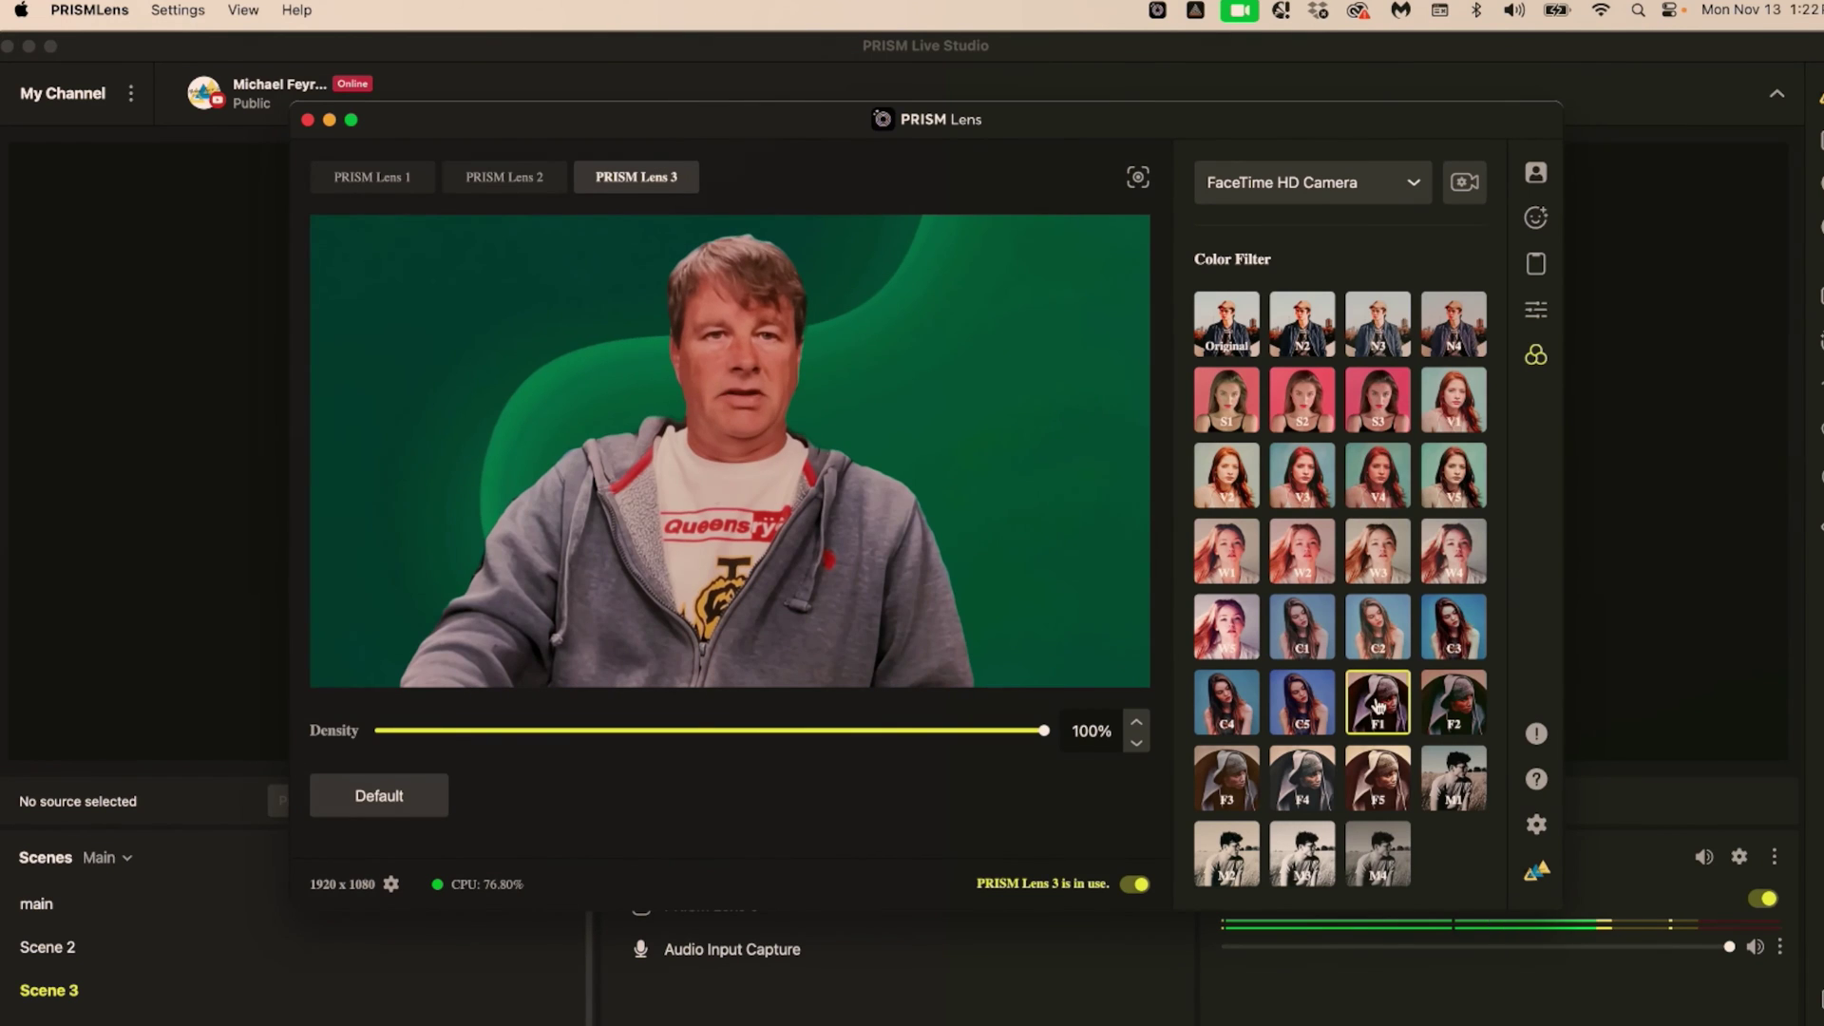
{"action": "left_click", "coordinate": [1287, 766]}
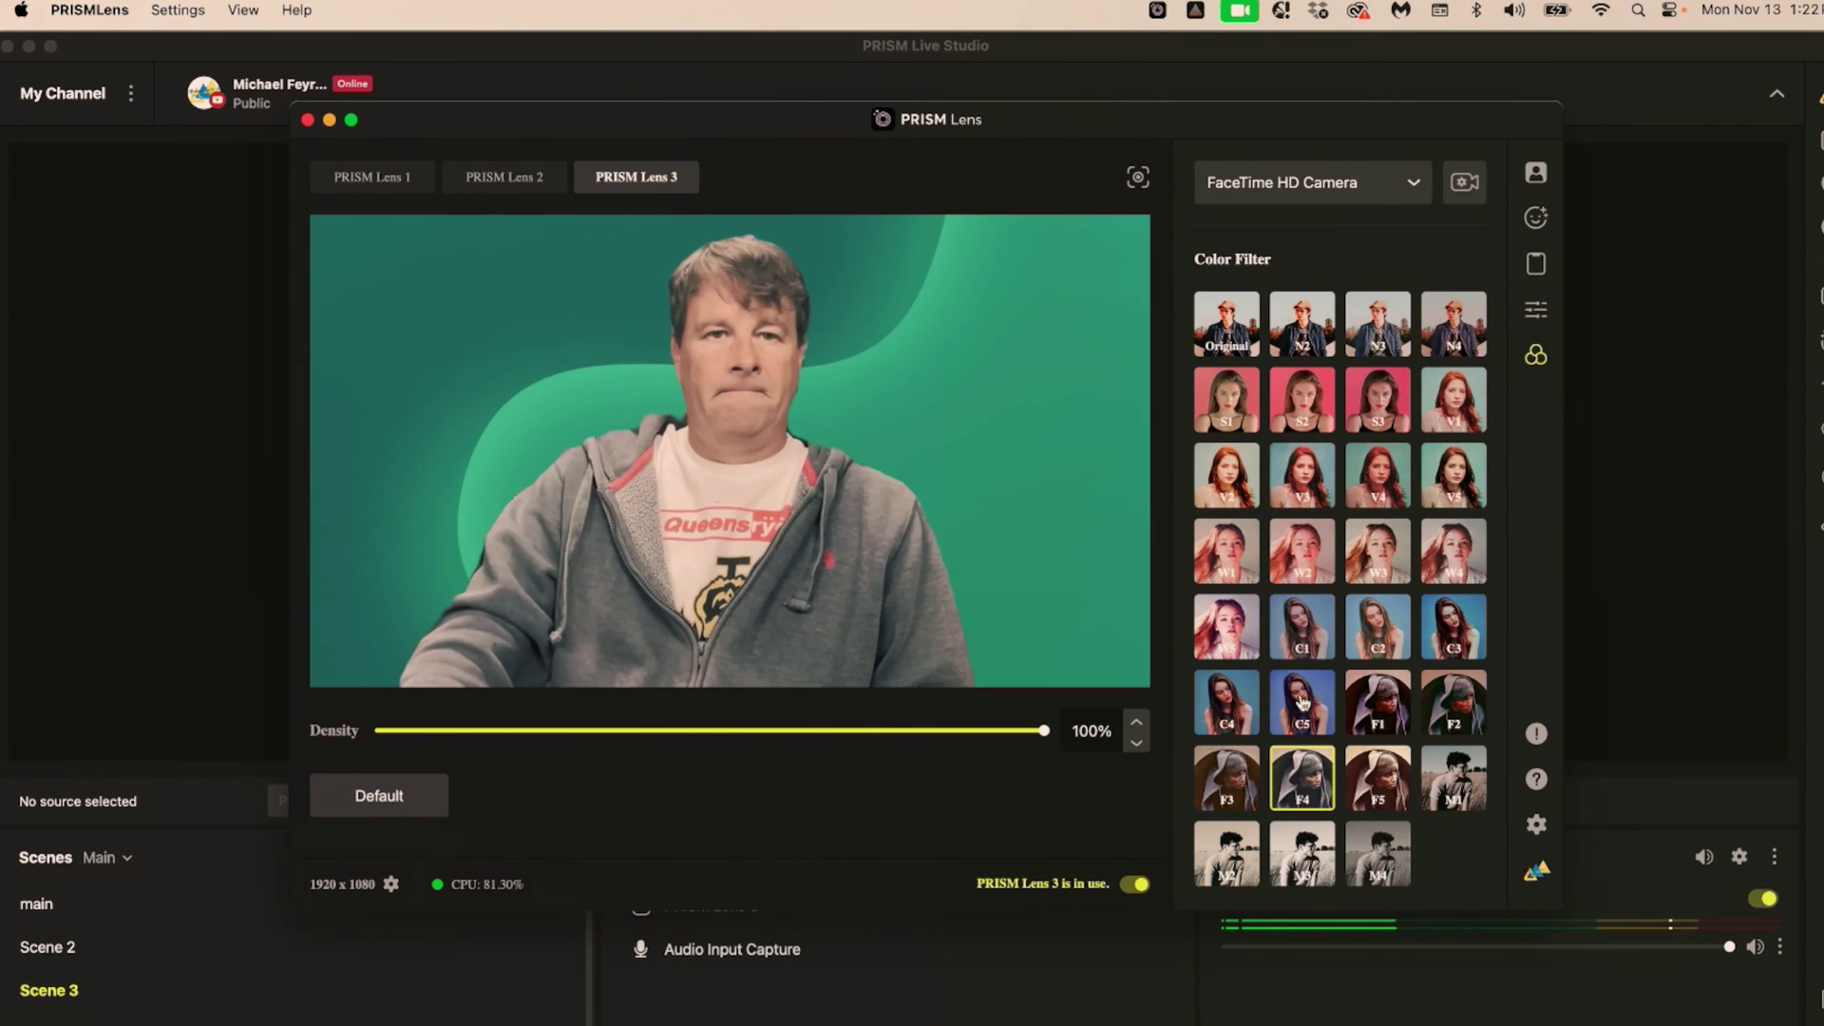
{"action": "left_click", "coordinate": [1235, 807]}
{"action": "left_click", "coordinate": [1290, 865]}
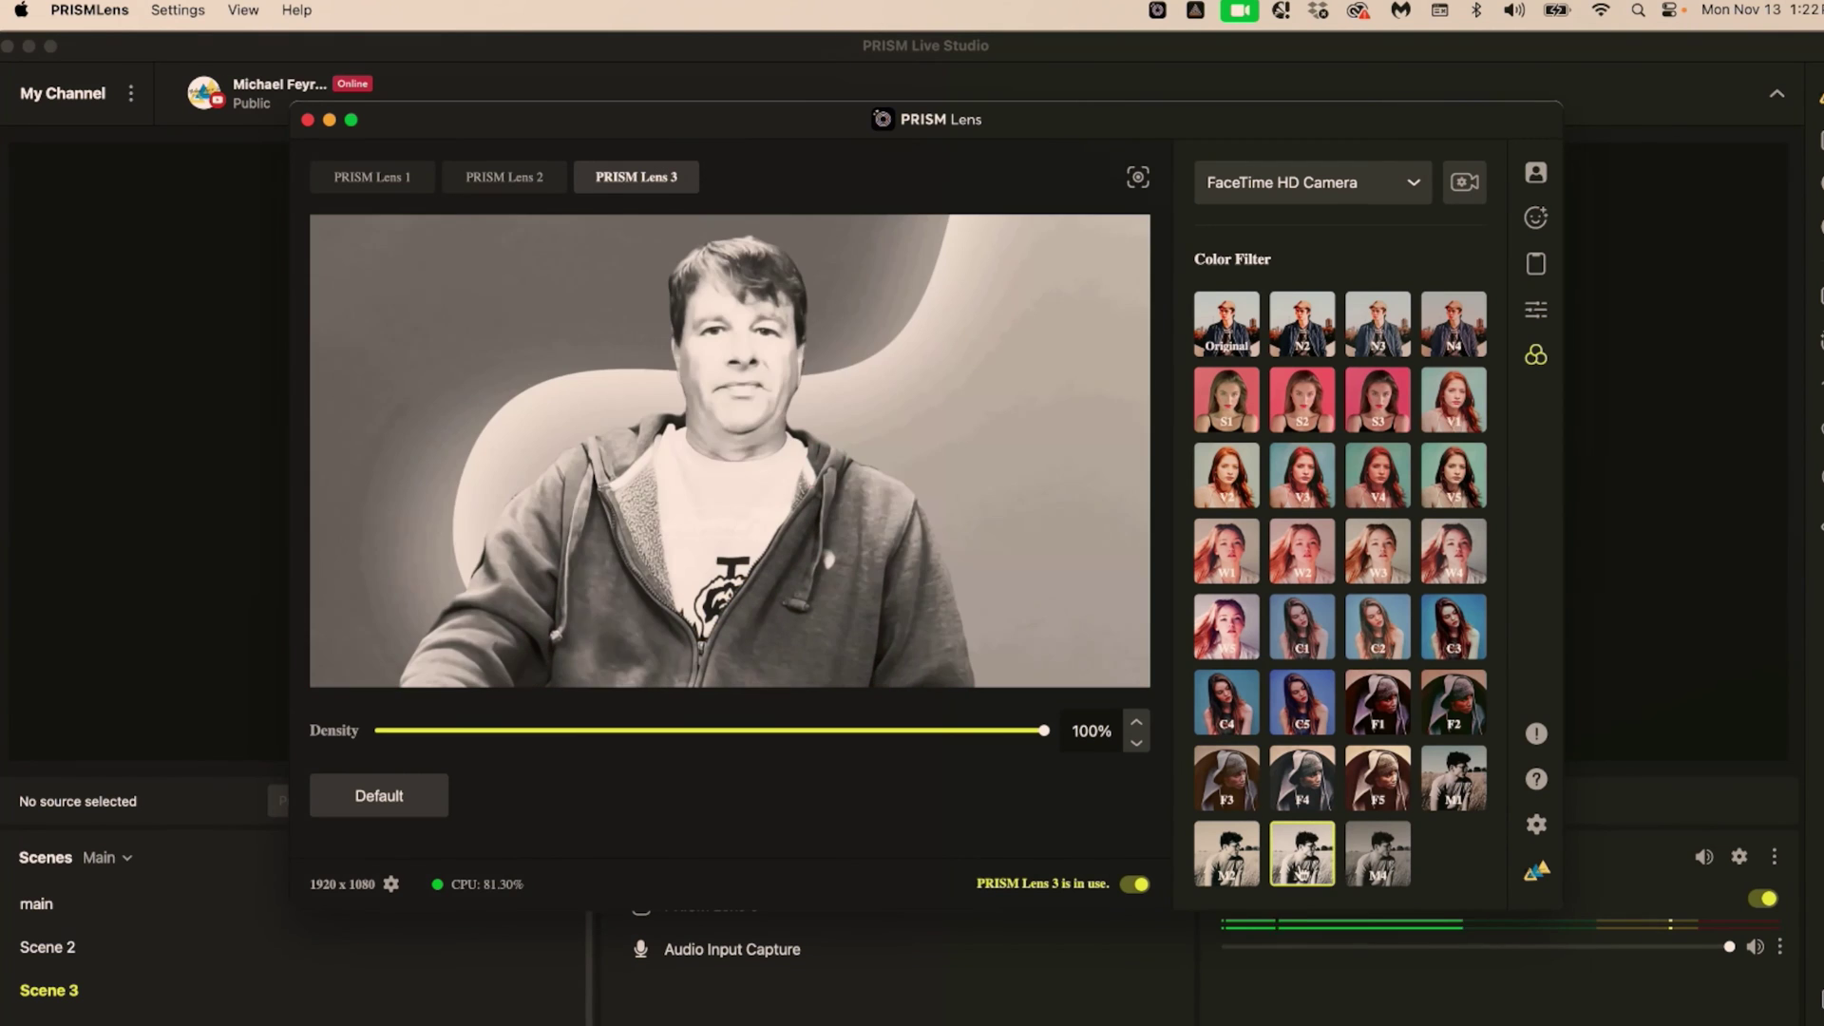
{"action": "left_click", "coordinate": [1325, 481]}
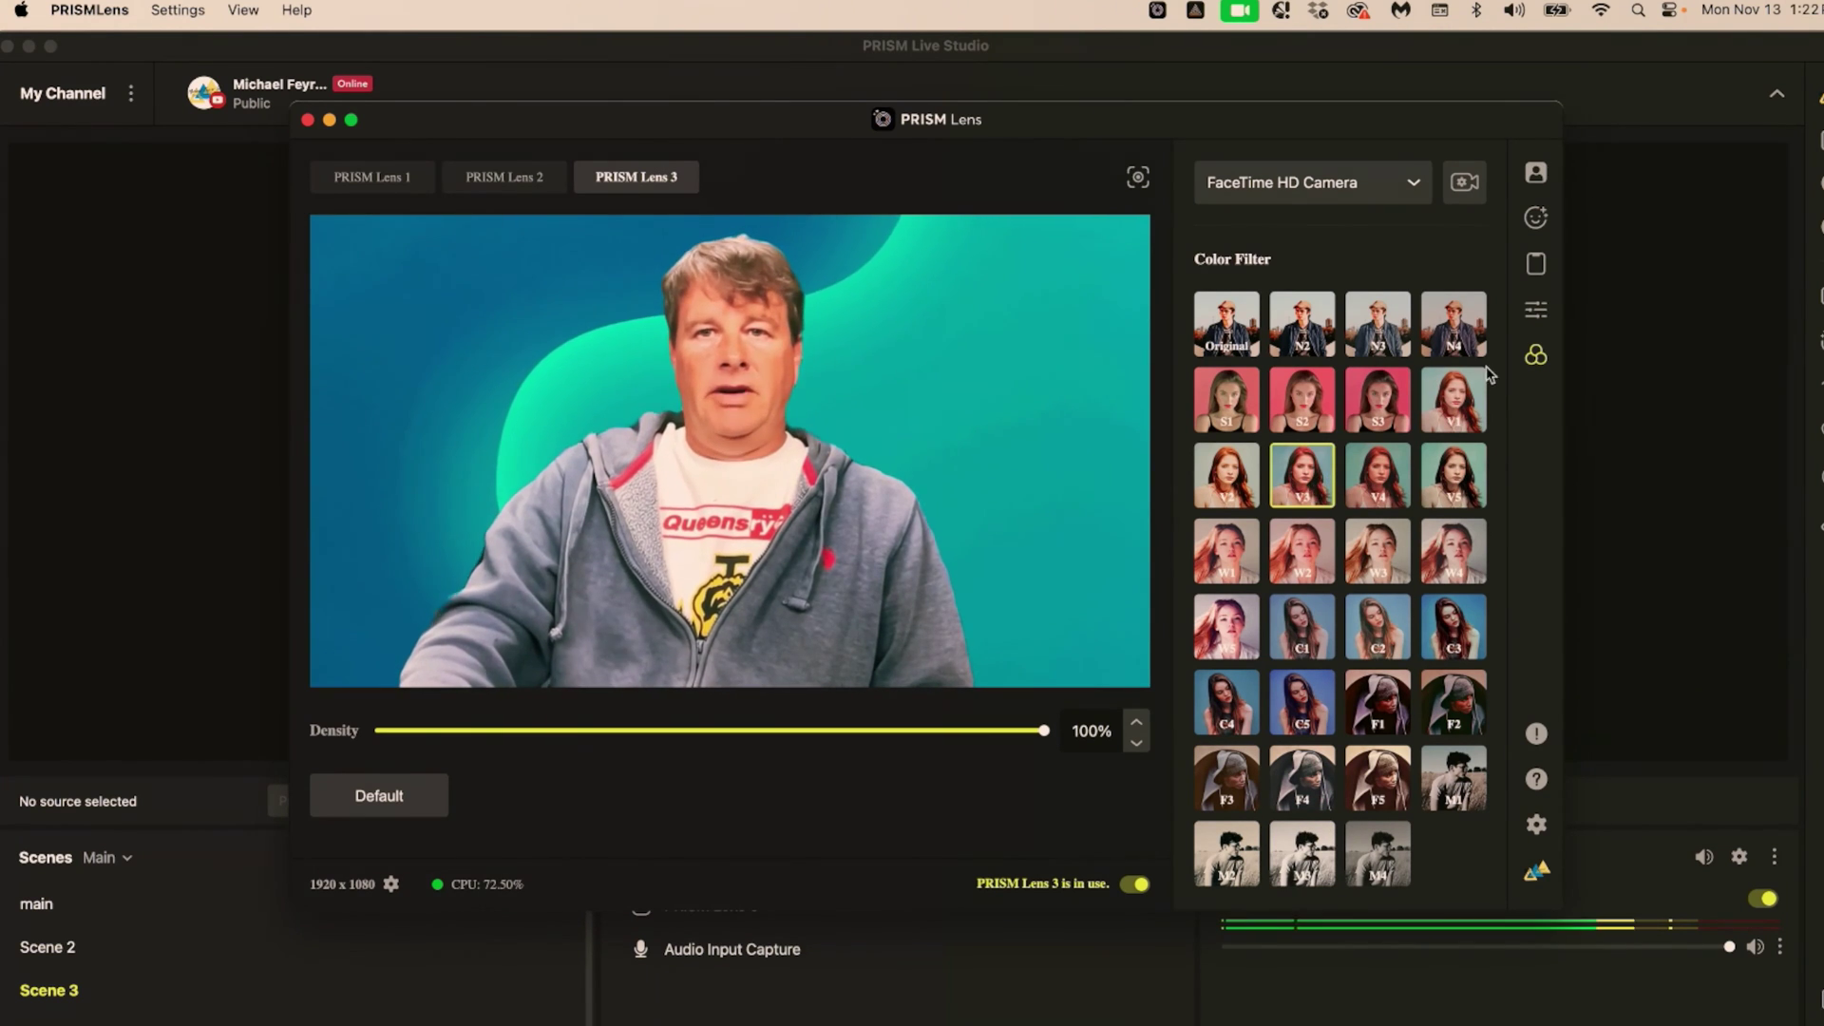
{"action": "left_click", "coordinate": [1227, 351]}
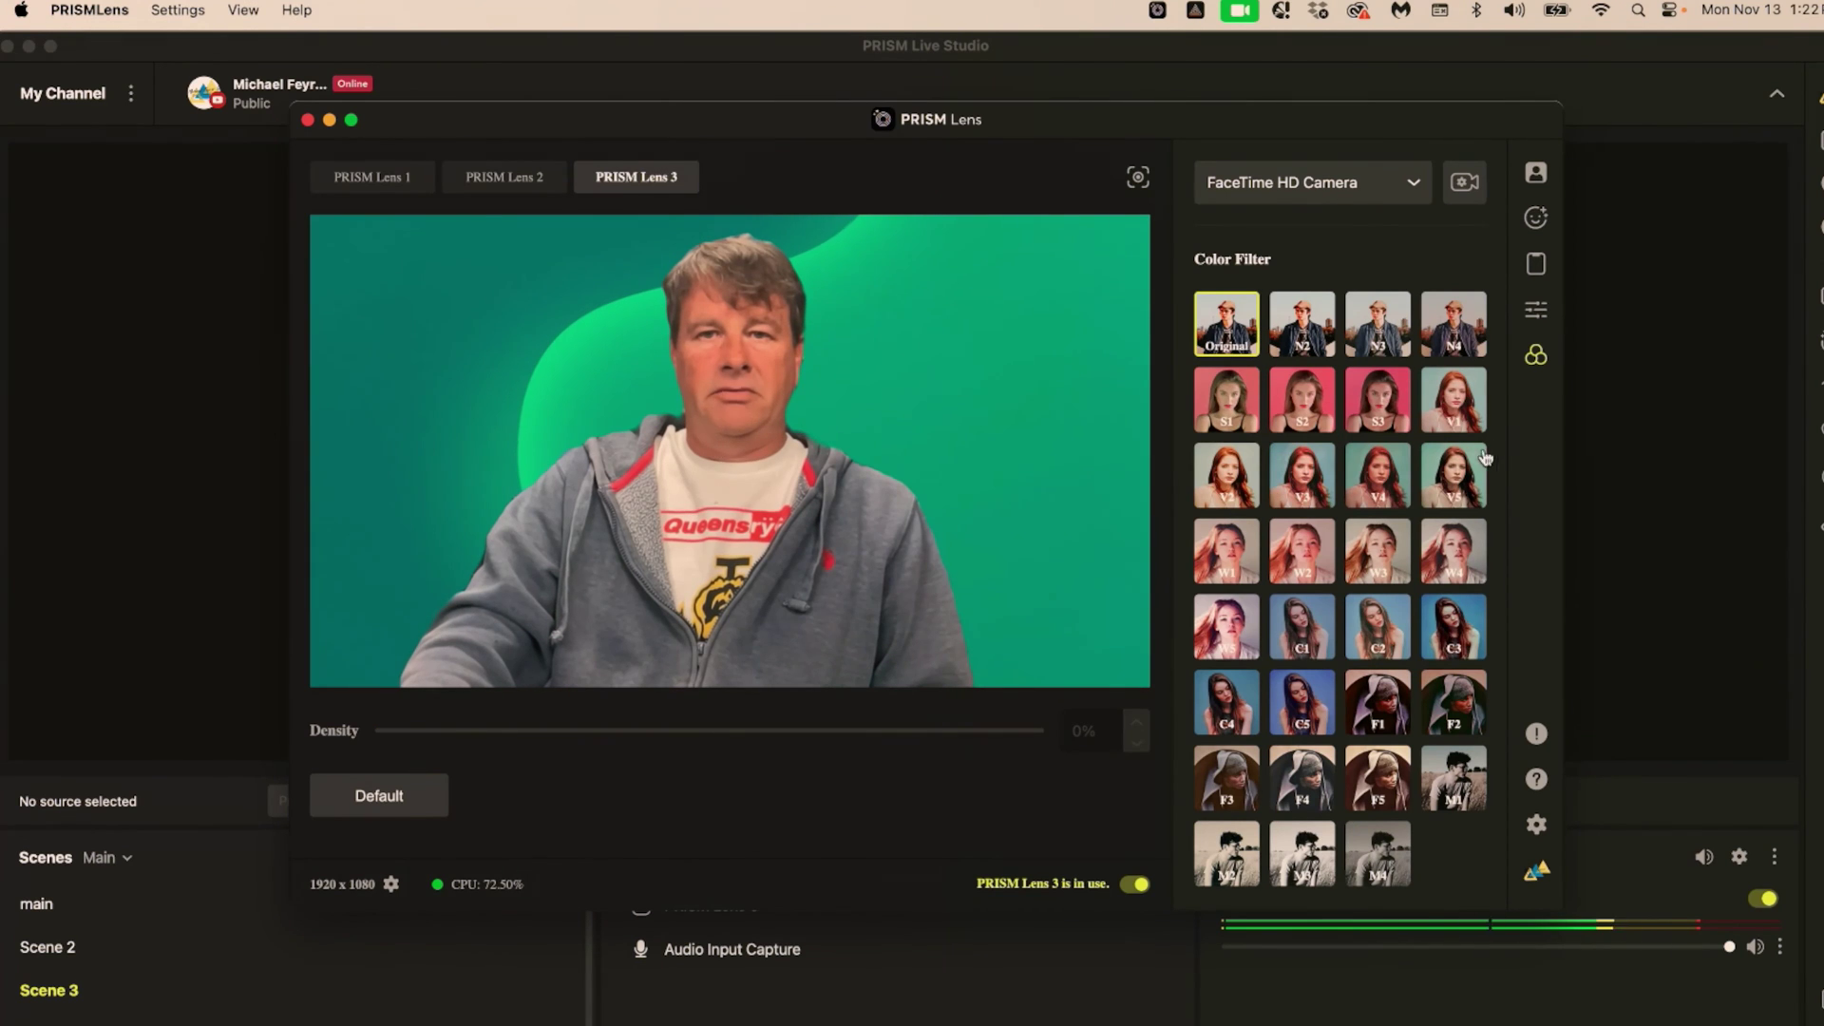
Adjust PRISM Lens 3's color correction to gamma -0.22, intensity 0.01 and saturation 0.28.
{"action": "left_click", "coordinate": [1539, 311]}
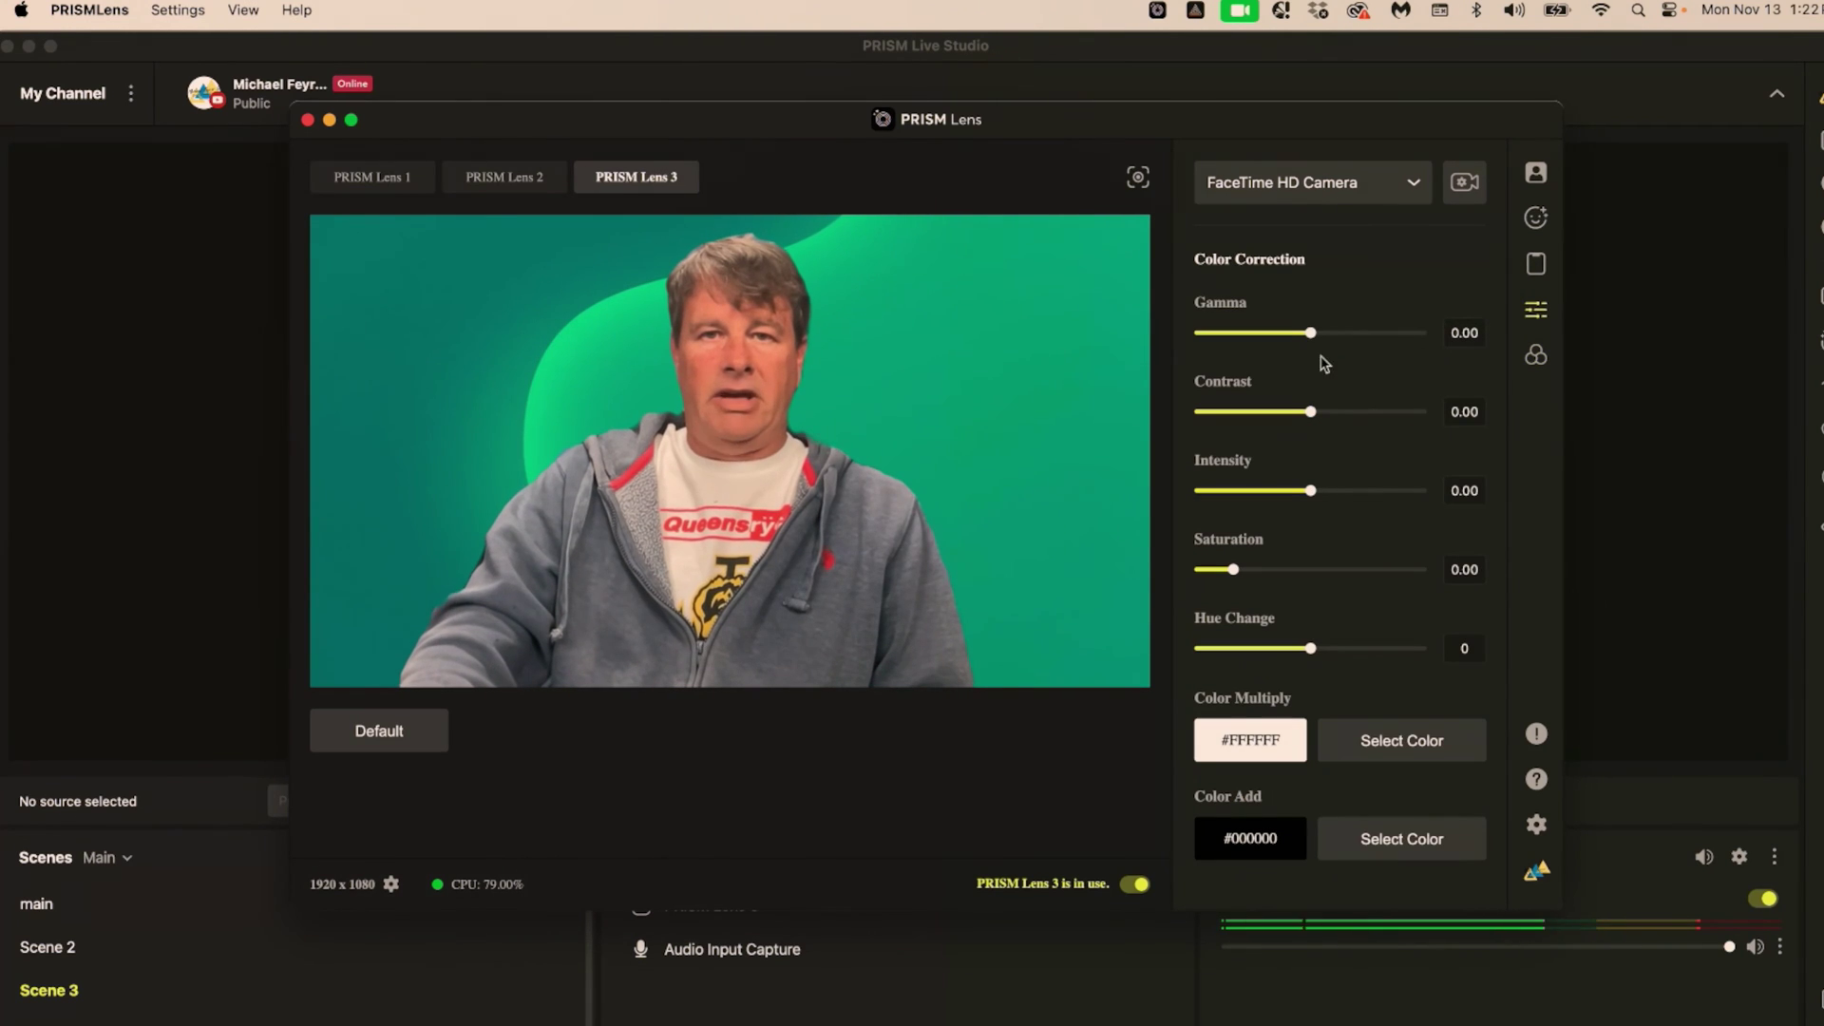
{"action": "mouse_move", "coordinate": [1317, 340]}
{"action": "left_mouse_down"}
{"action": "mouse_move", "coordinate": [1387, 337]}
{"action": "mouse_move", "coordinate": [1265, 351]}
{"action": "mouse_move", "coordinate": [1308, 361]}
{"action": "left_mouse_up"}
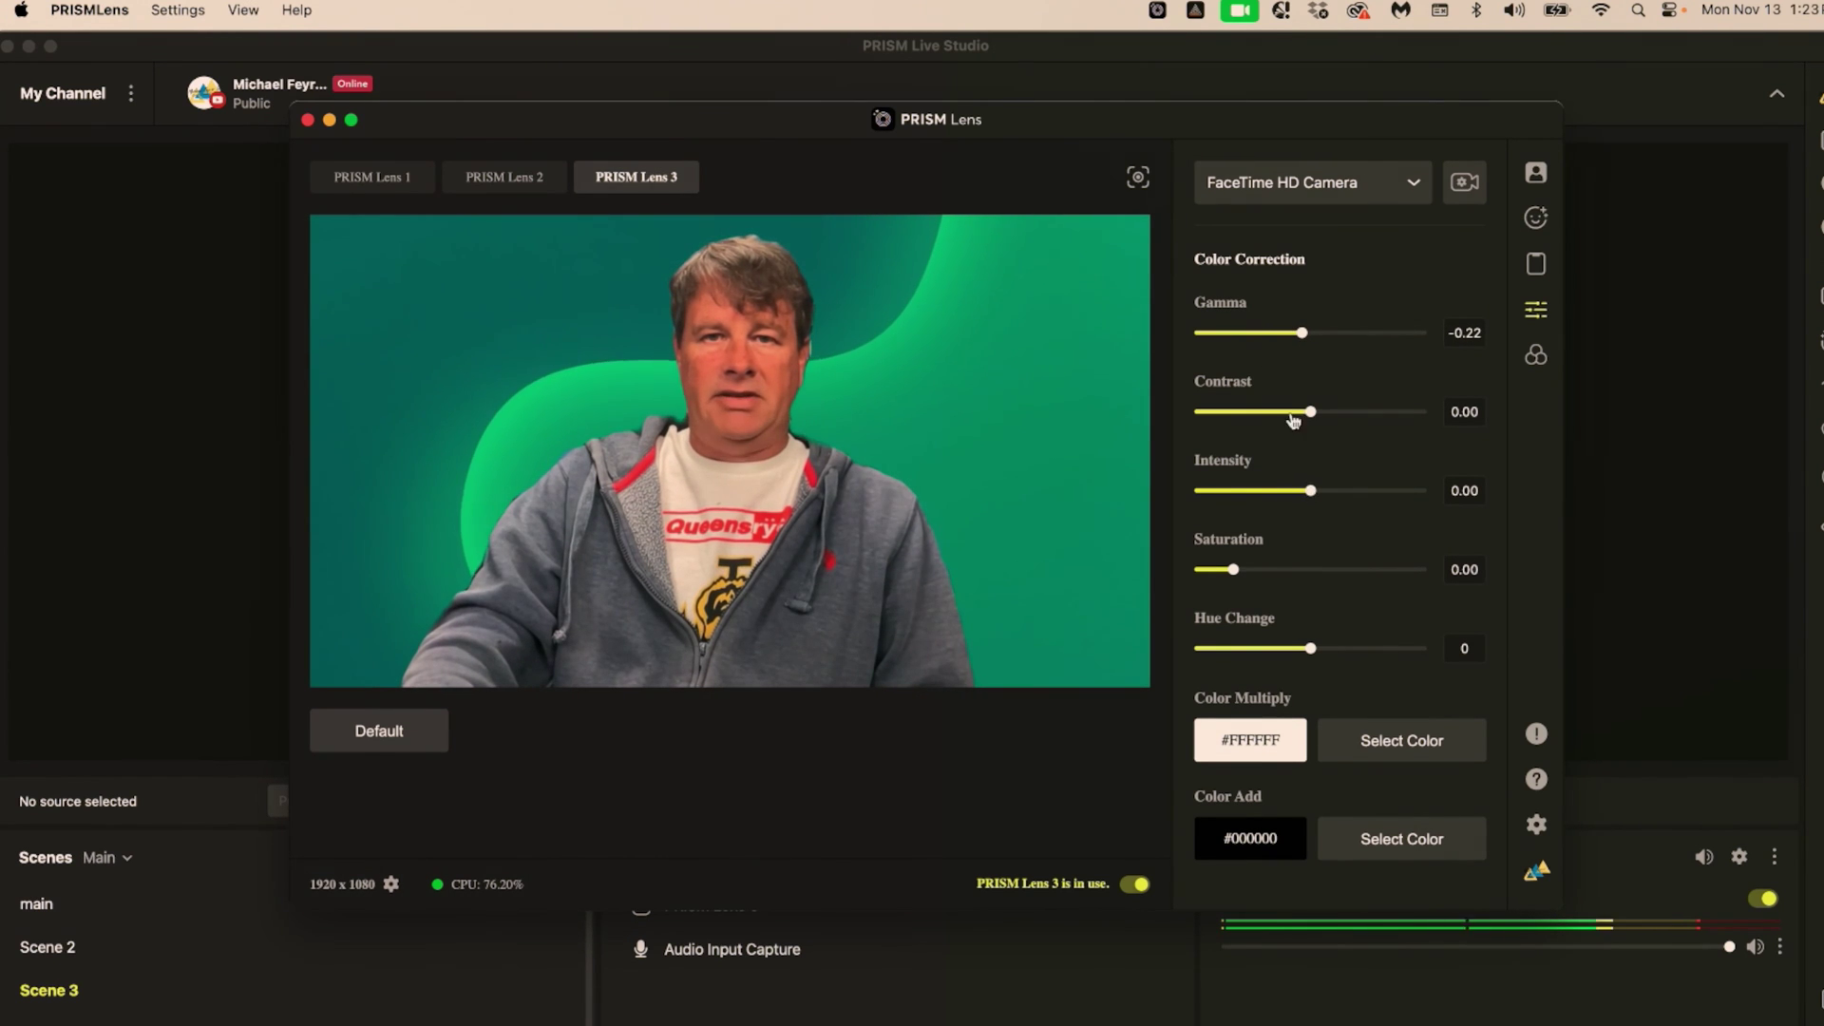
{"action": "mouse_move", "coordinate": [1309, 421]}
{"action": "left_mouse_down"}
{"action": "mouse_move", "coordinate": [1347, 417]}
{"action": "mouse_move", "coordinate": [1282, 418]}
{"action": "mouse_move", "coordinate": [1311, 420]}
{"action": "left_mouse_up"}
{"action": "mouse_move", "coordinate": [1309, 493]}
{"action": "left_mouse_down"}
{"action": "mouse_move", "coordinate": [1364, 490]}
{"action": "mouse_move", "coordinate": [1309, 502]}
{"action": "left_mouse_up"}
{"action": "mouse_move", "coordinate": [1232, 570]}
{"action": "left_mouse_down"}
{"action": "mouse_move", "coordinate": [1349, 575]}
{"action": "mouse_move", "coordinate": [1243, 571]}
{"action": "left_mouse_up"}
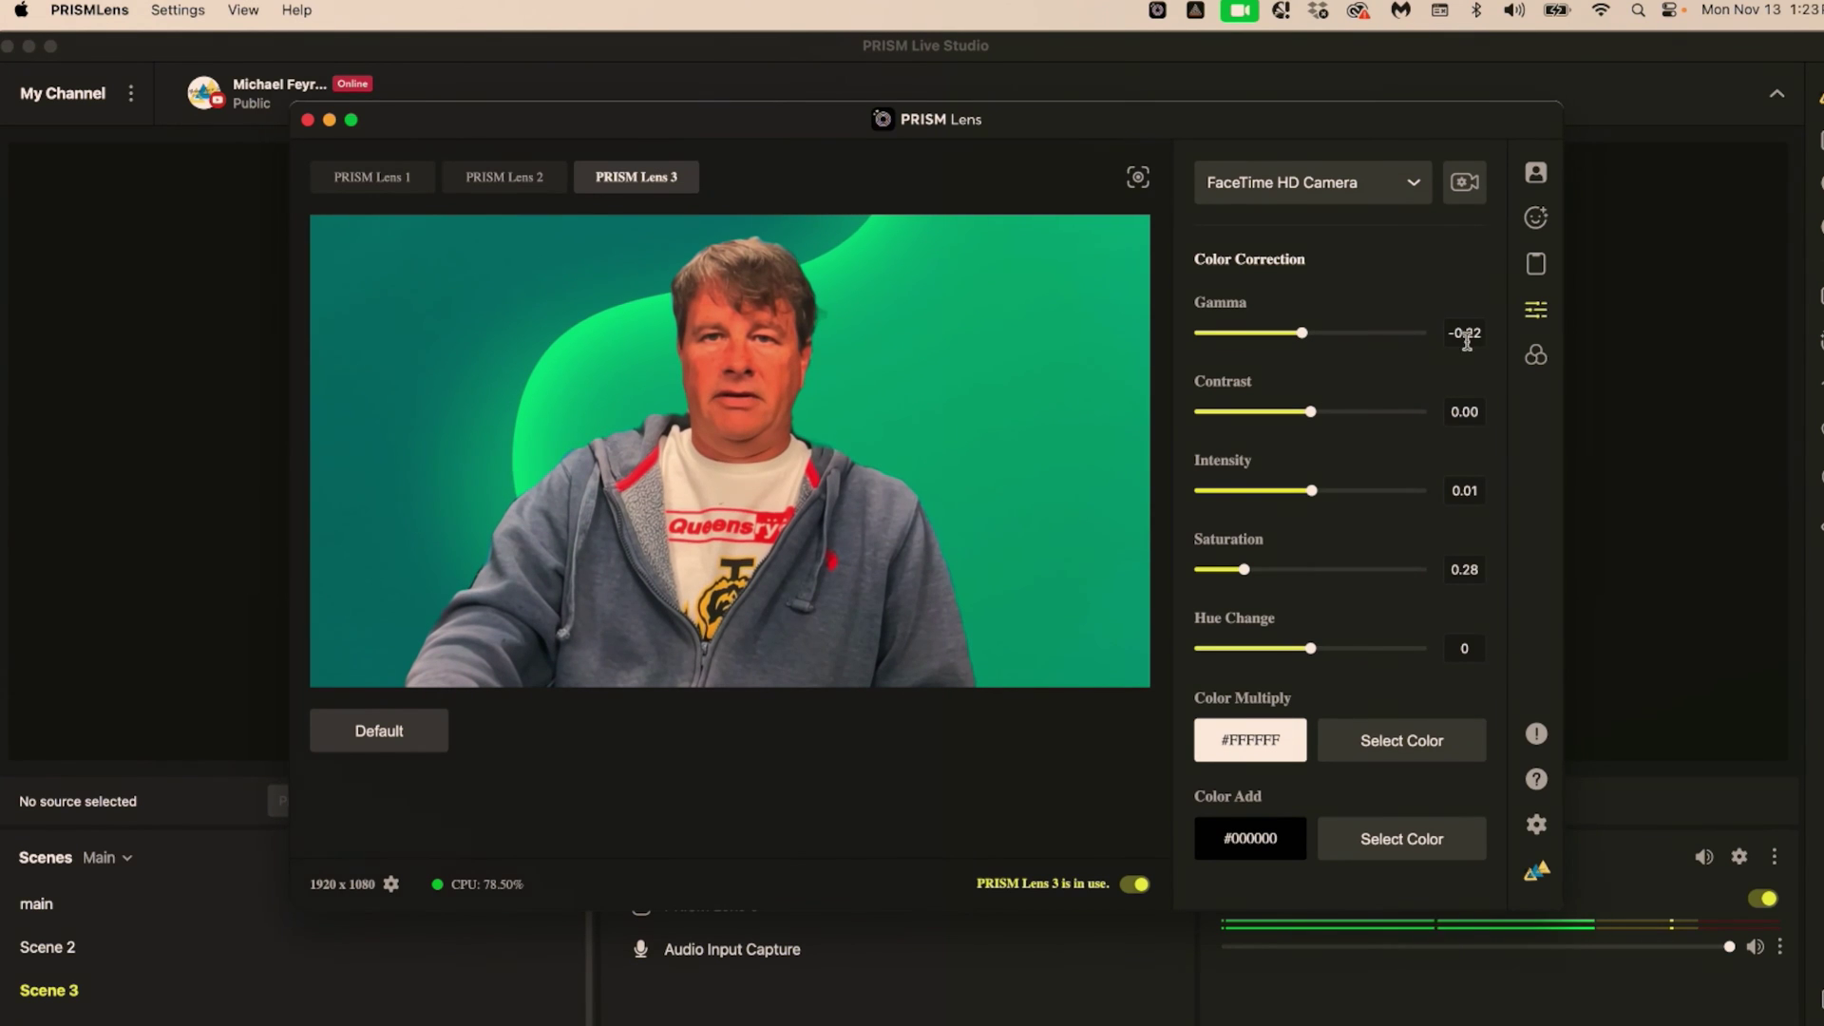
Return PRISM Lens 3's gamma, intensity and saturation to 0.00.
{"action": "mouse_move", "coordinate": [1307, 338]}
{"action": "left_mouse_down"}
{"action": "mouse_move", "coordinate": [1289, 344]}
{"action": "mouse_move", "coordinate": [1330, 340]}
{"action": "mouse_move", "coordinate": [1309, 340]}
{"action": "left_mouse_up"}
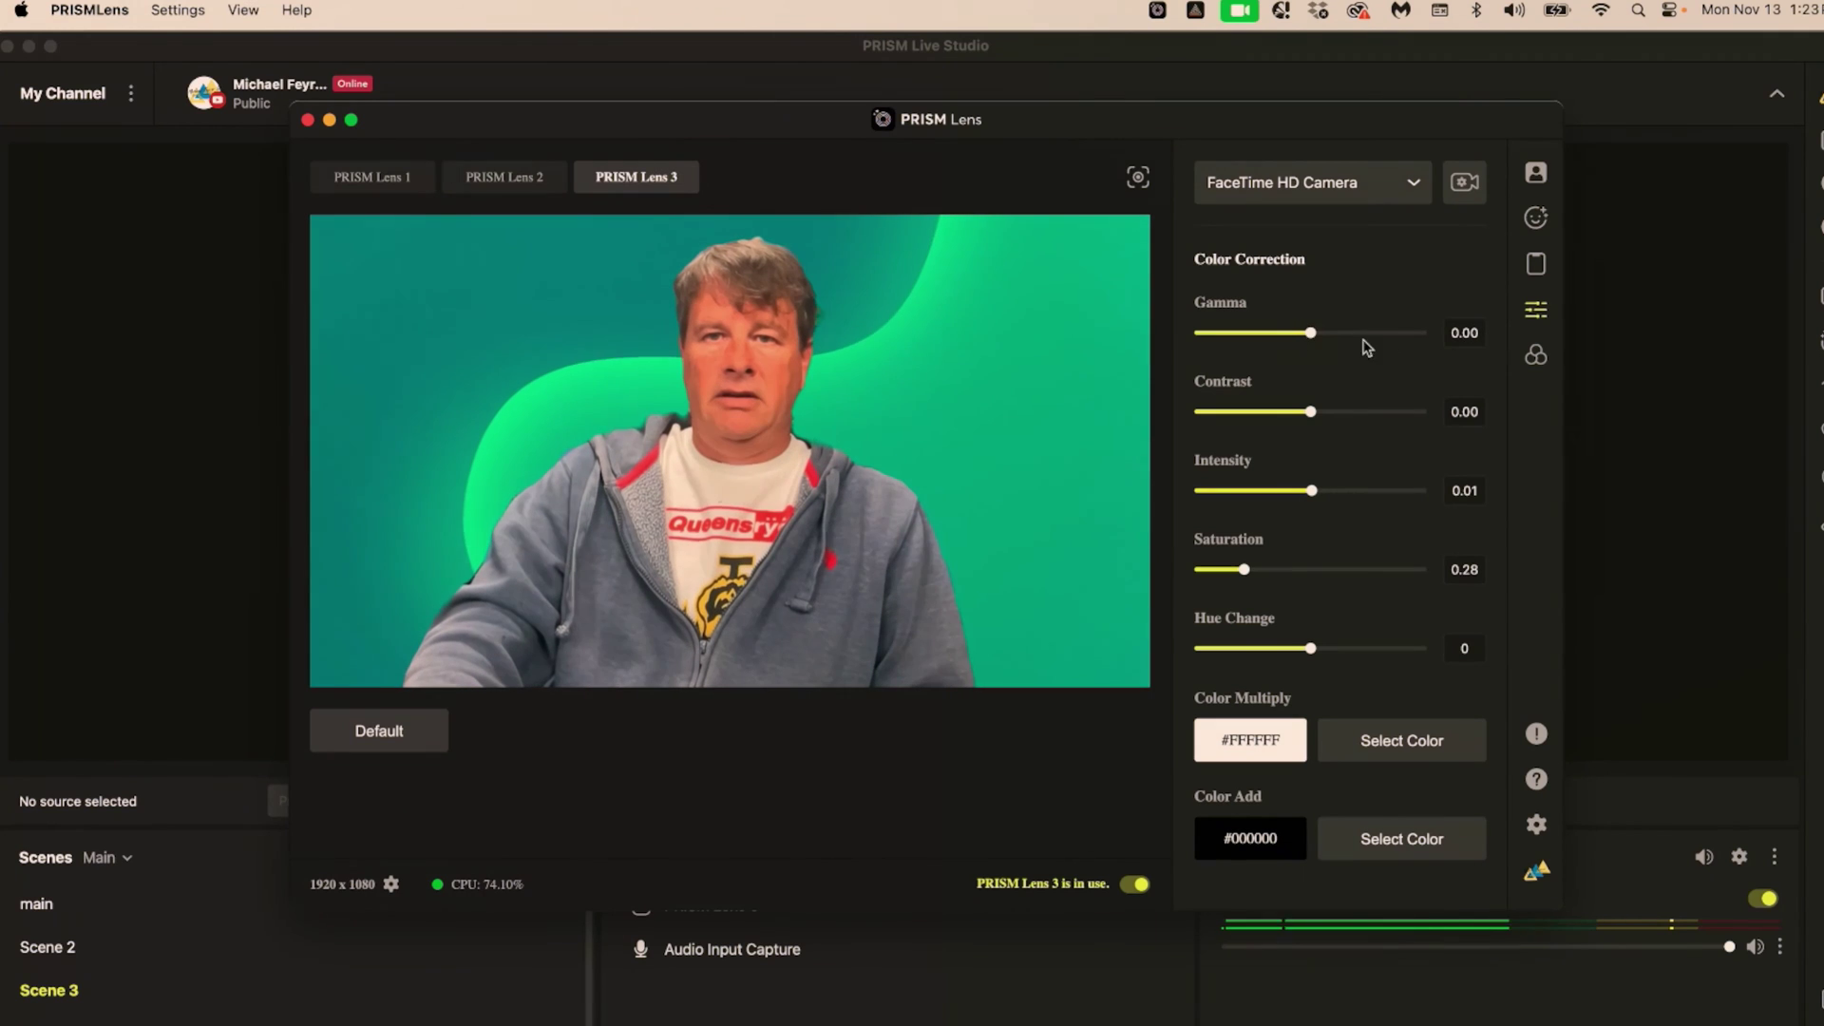
{"action": "left_click_drag", "start_coordinate": [1315, 492], "coordinate": [1312, 493]}
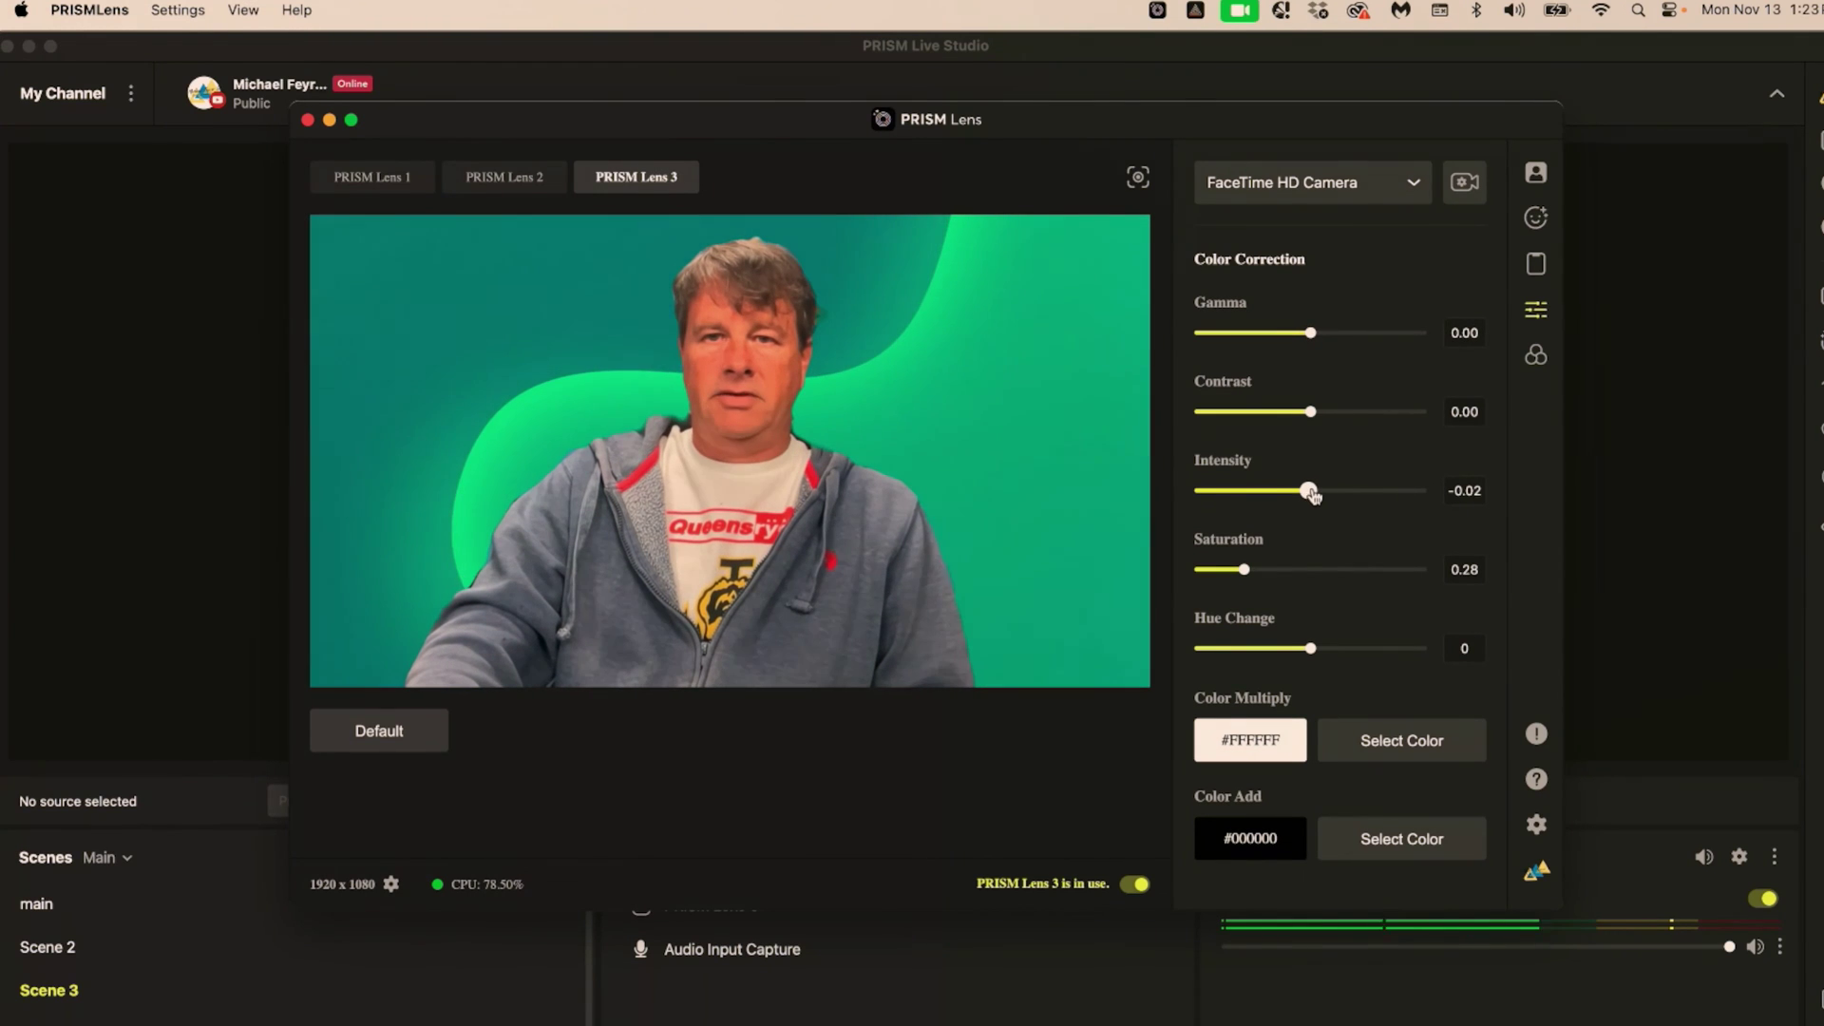
{"action": "left_click_drag", "start_coordinate": [1245, 570], "coordinate": [1235, 582]}
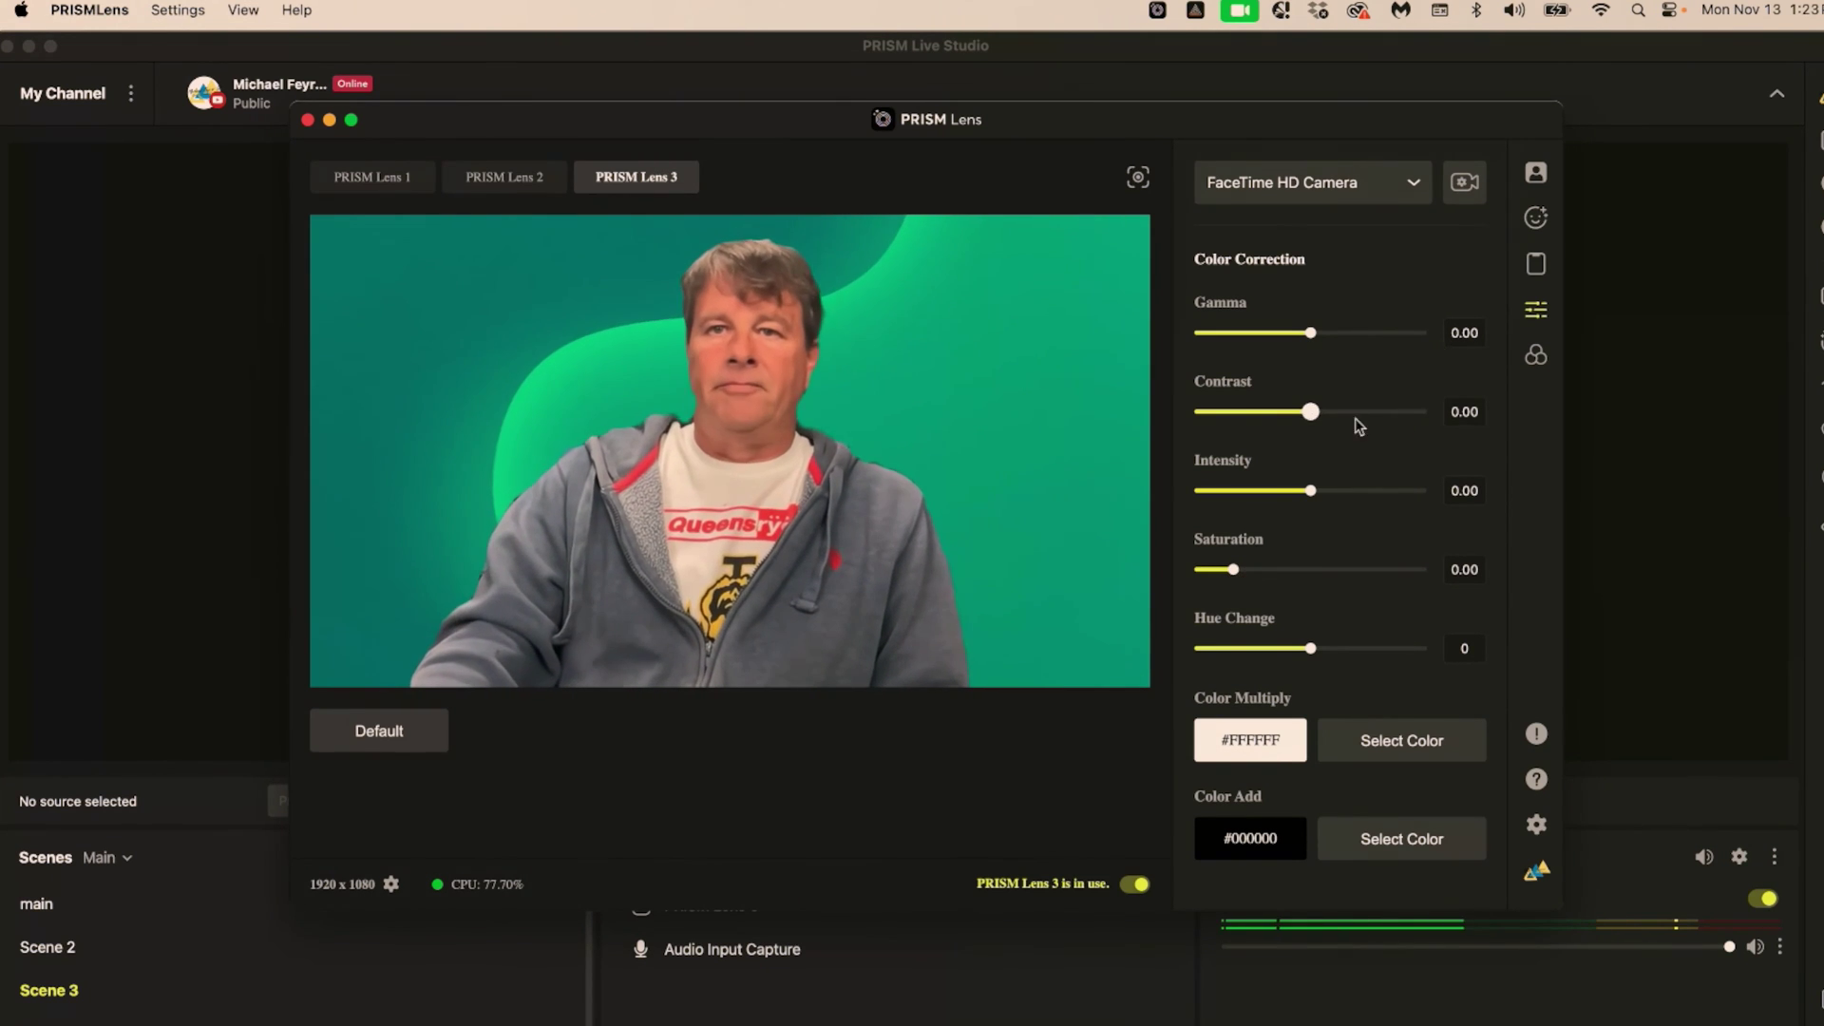
Enable the Beauty Effect on PRISM Lens 3 and compare the Cute, Sharp and Natural presets, ending on Natural.
{"action": "left_click", "coordinate": [1541, 219]}
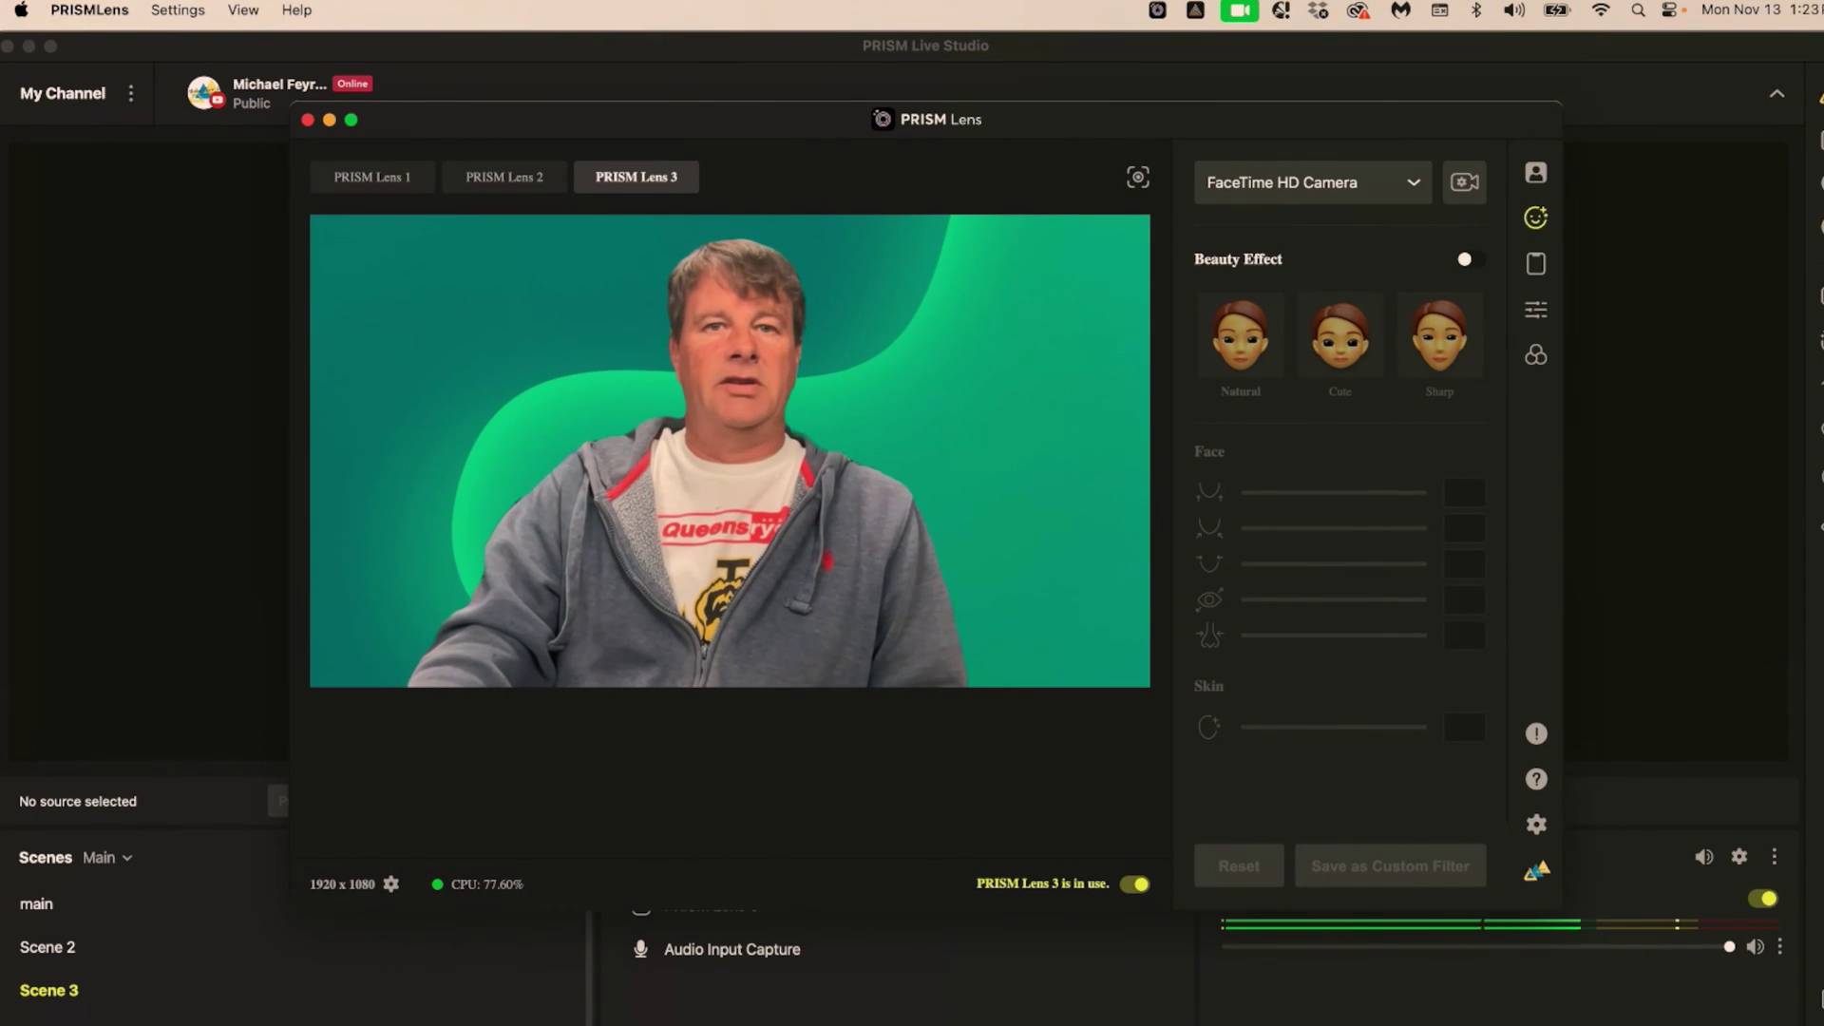
{"action": "left_click", "coordinate": [1467, 259]}
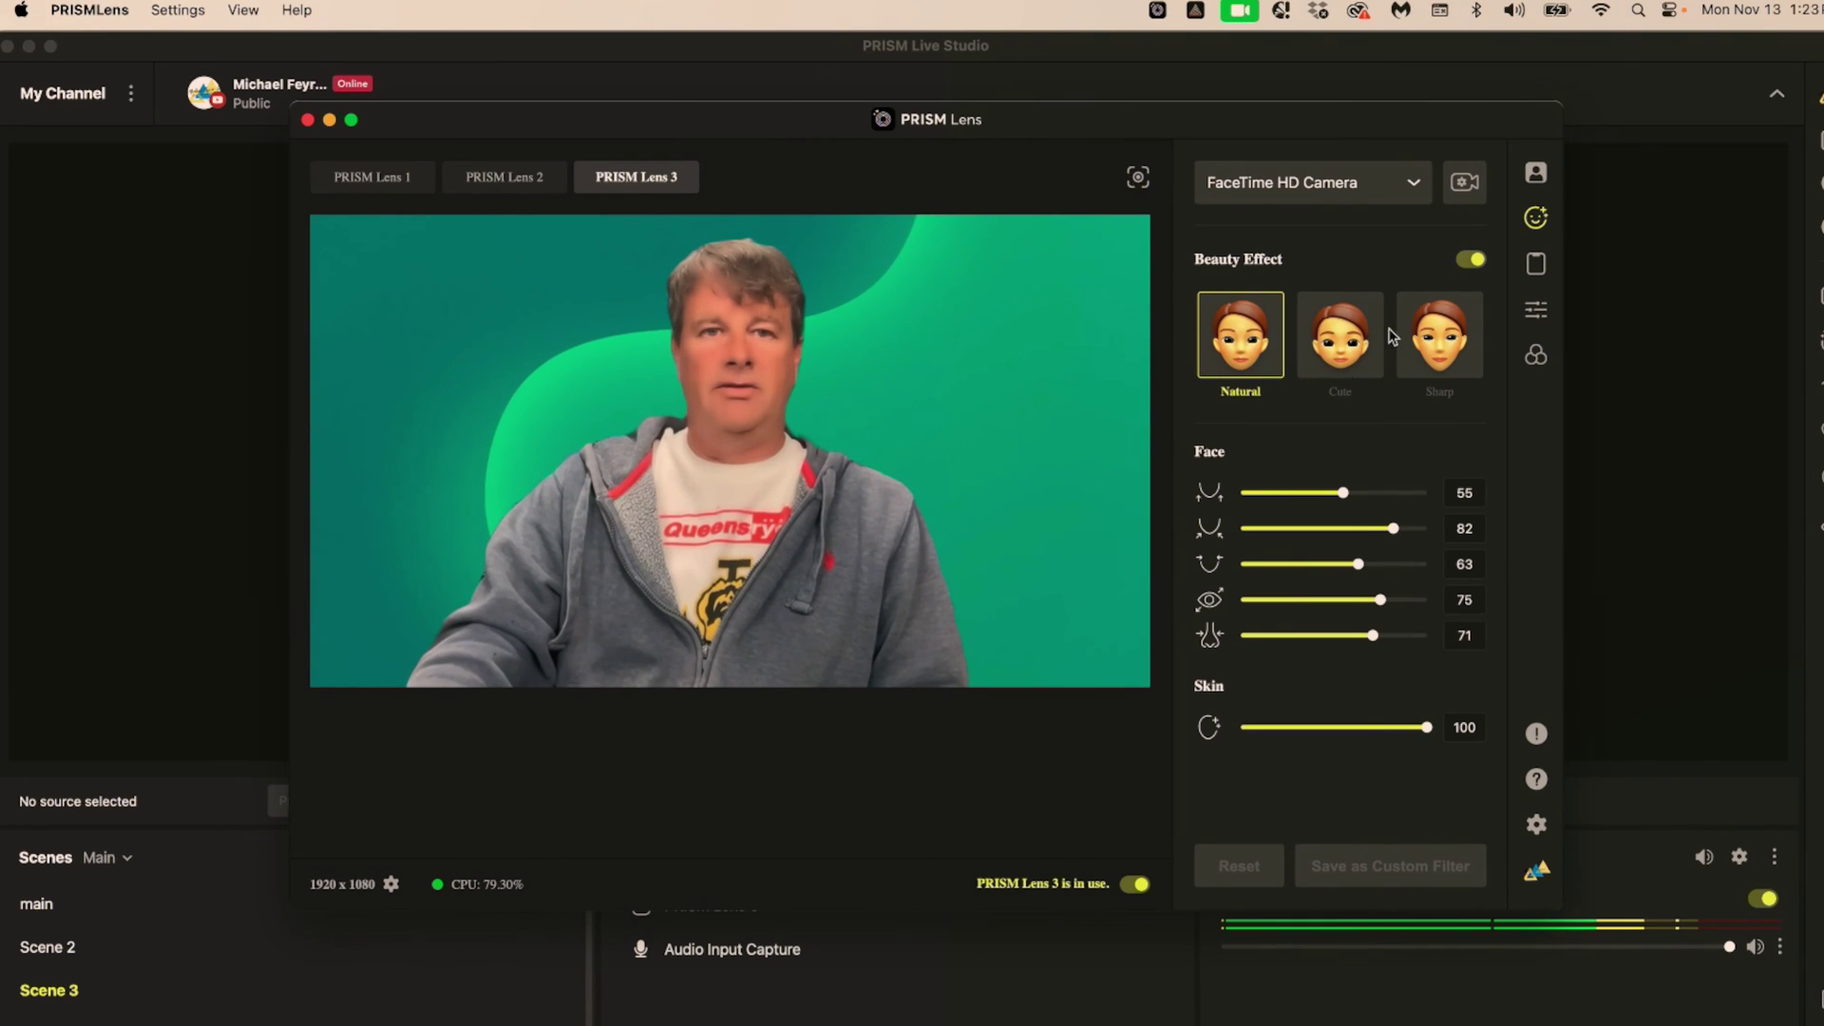
{"action": "left_click", "coordinate": [1470, 261]}
{"action": "left_click", "coordinate": [1469, 261]}
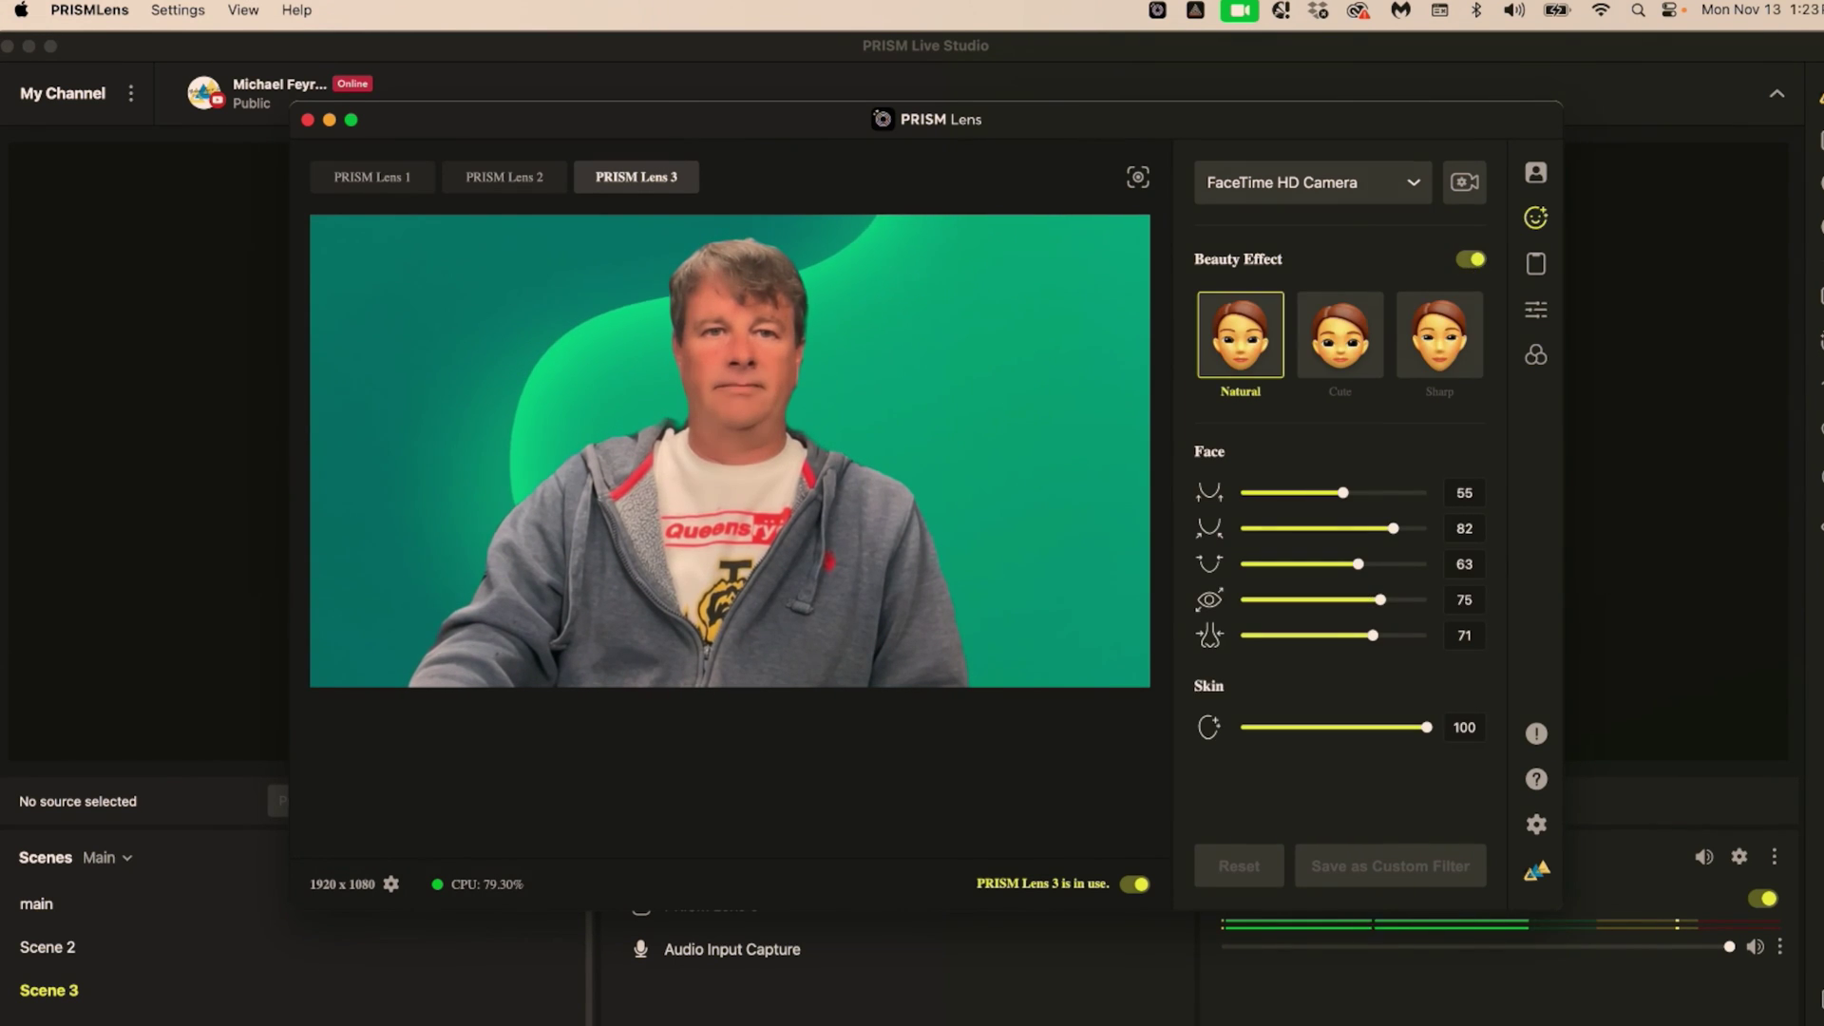
{"action": "left_click", "coordinate": [1337, 354]}
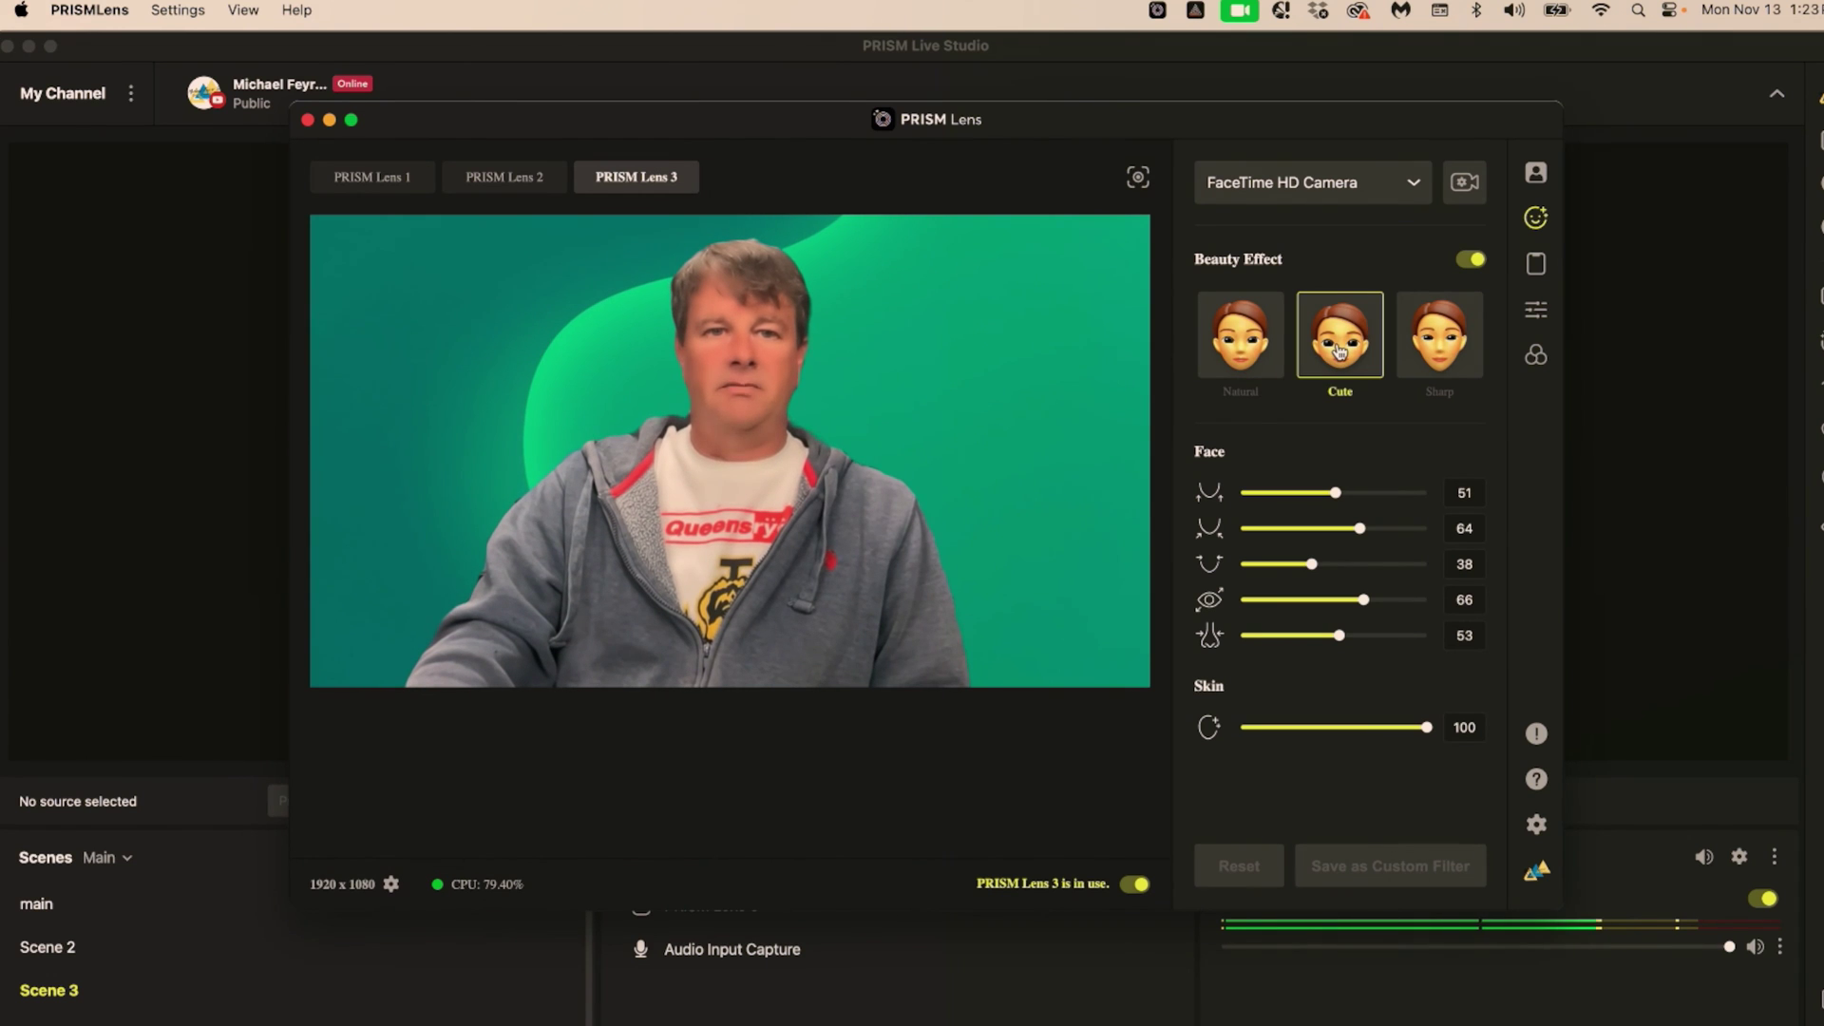
{"action": "left_click", "coordinate": [1444, 354]}
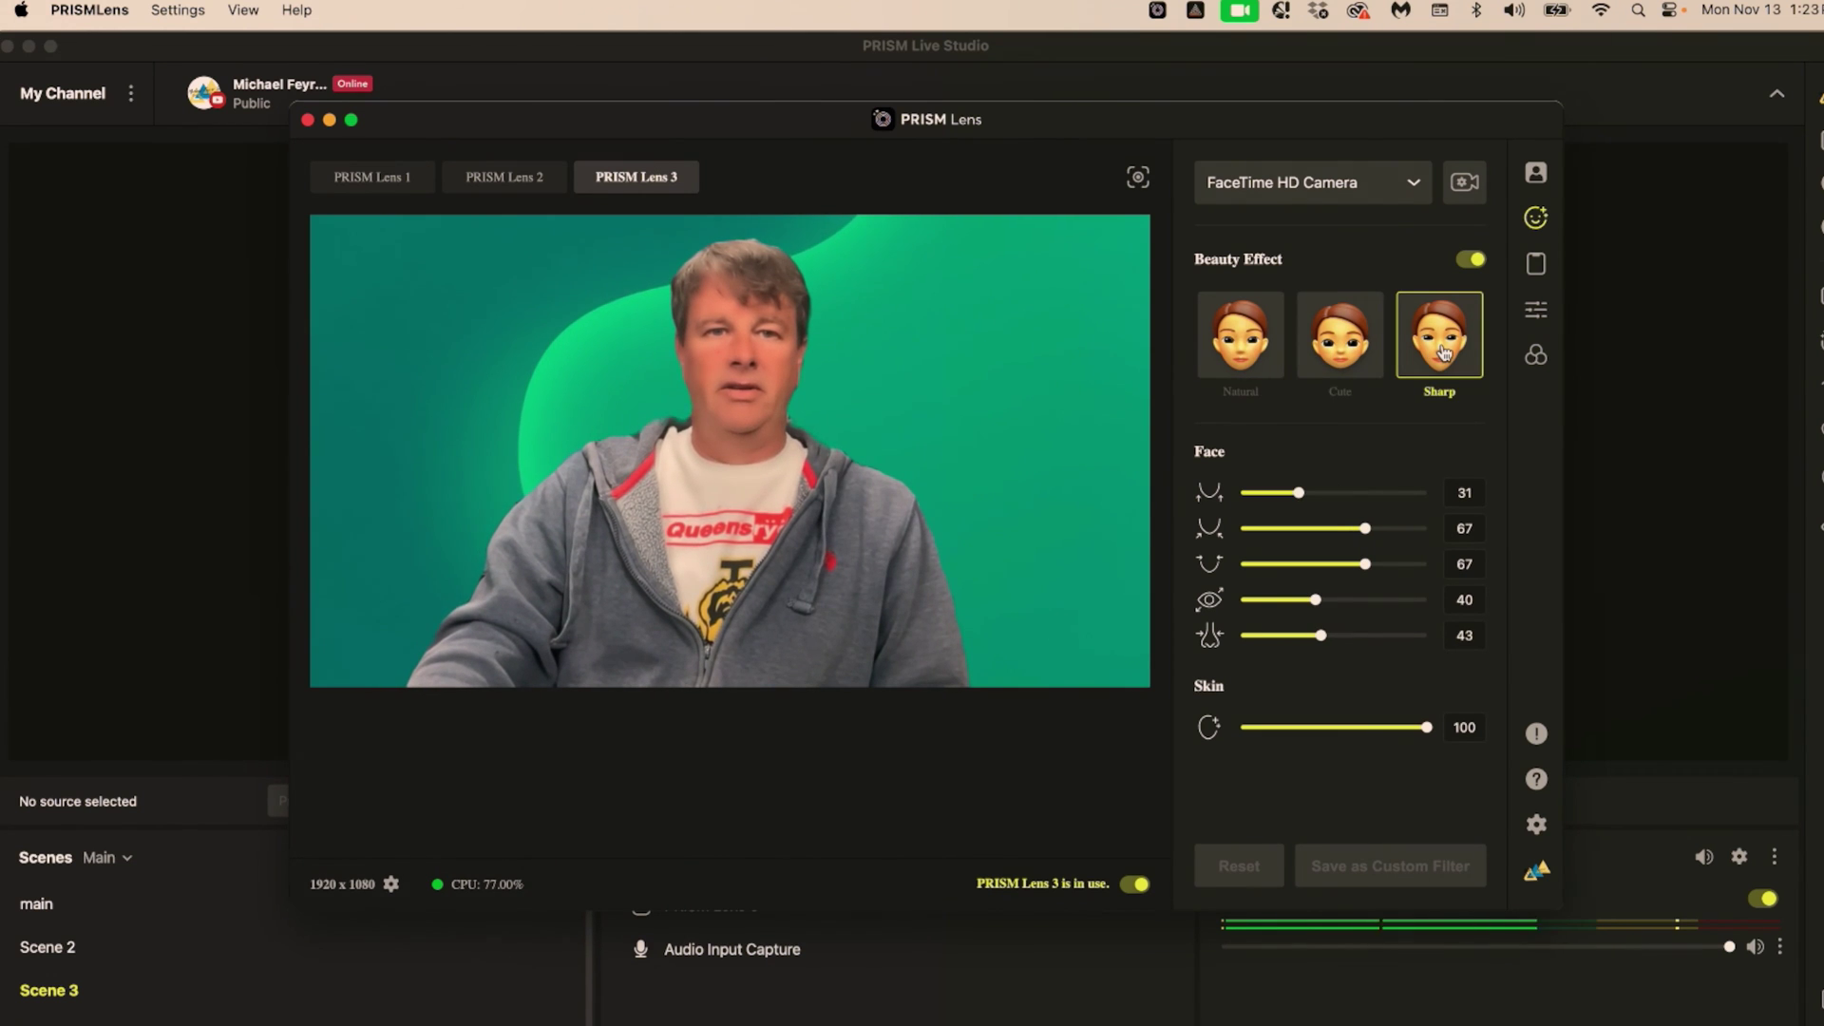
{"action": "left_click", "coordinate": [1356, 361]}
{"action": "left_click", "coordinate": [1244, 351]}
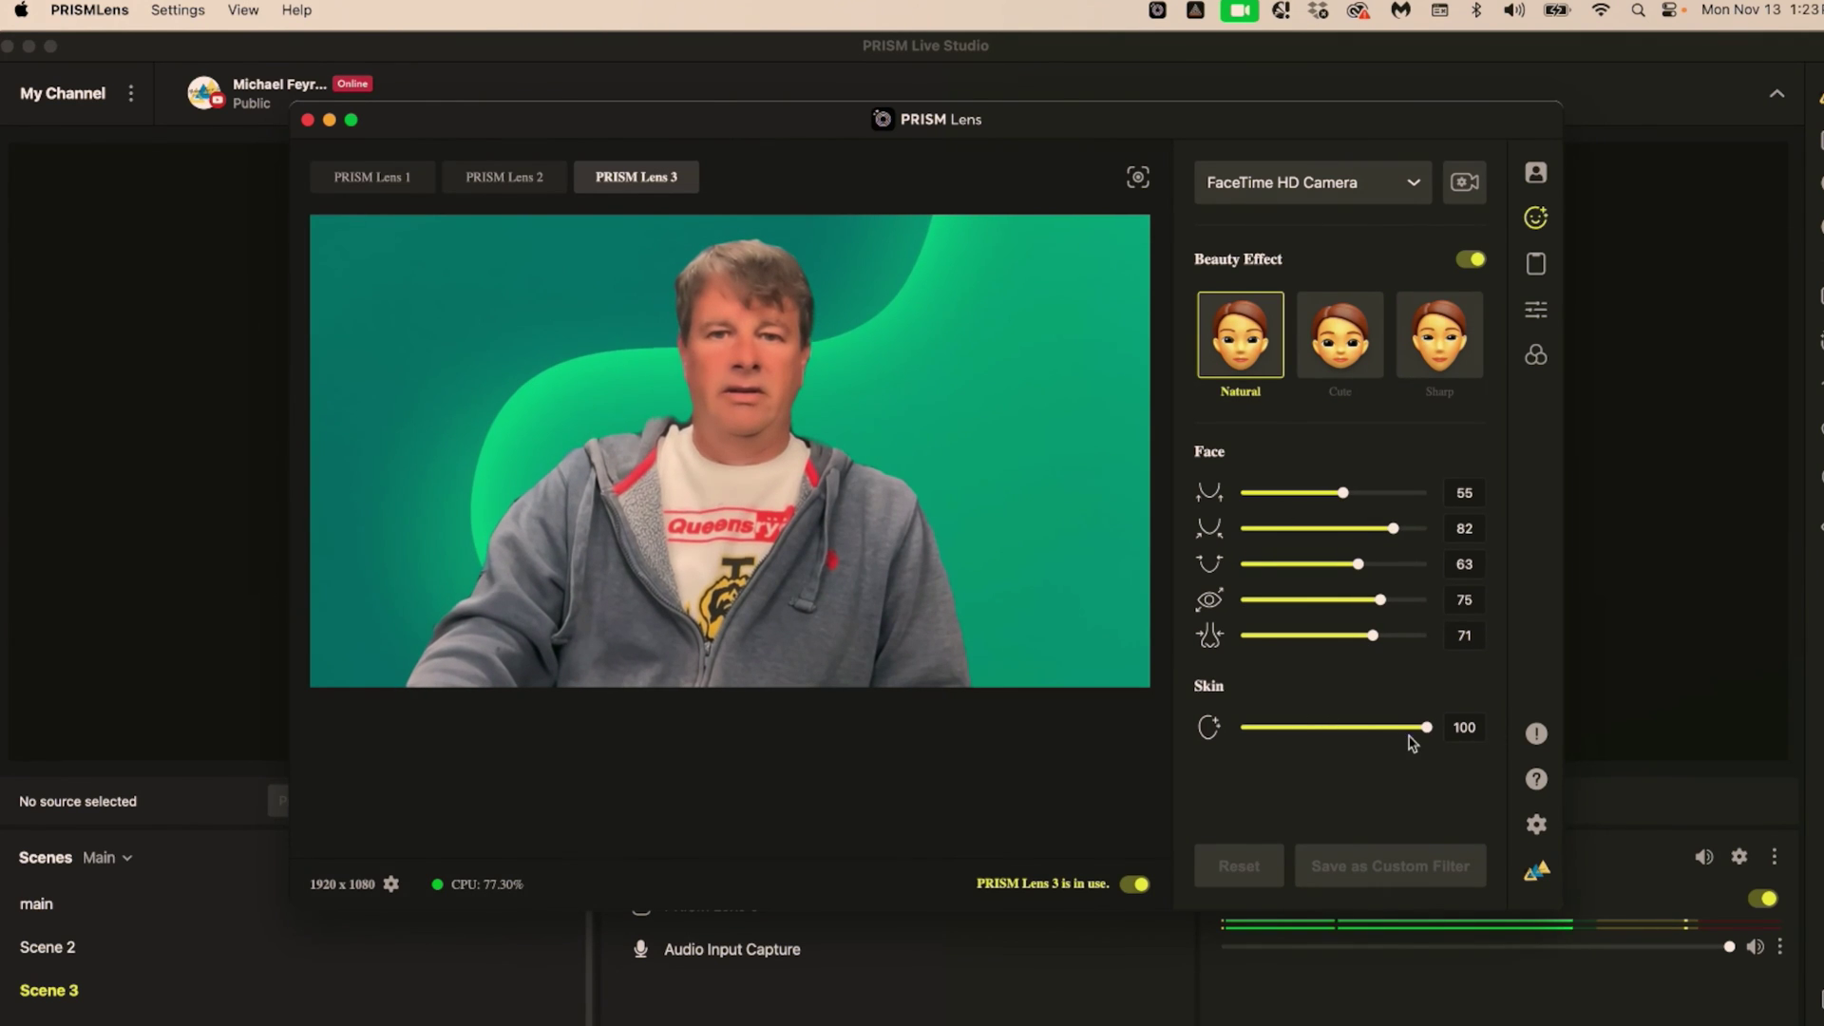
Set the Natural preset's skin value to 55 and turn the Beauty Effect off.
{"action": "left_click_drag", "start_coordinate": [1429, 729], "coordinate": [1345, 751]}
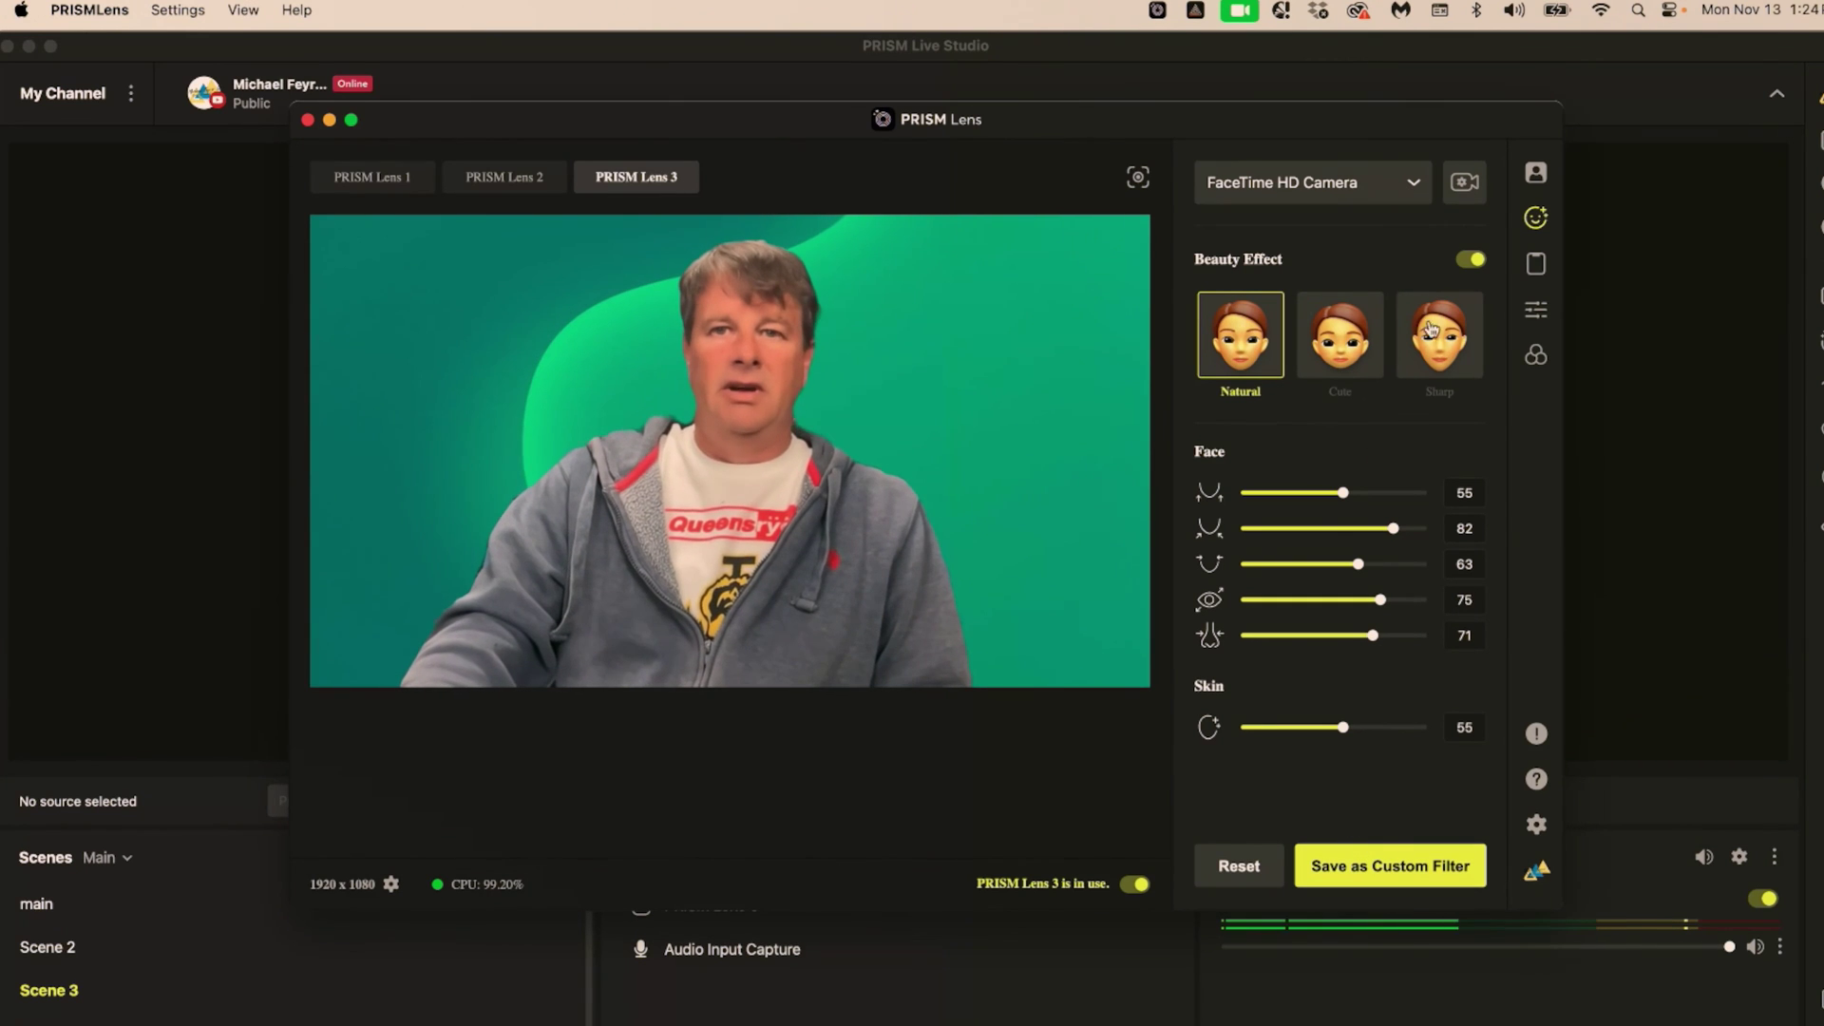
{"action": "left_click", "coordinate": [1472, 260]}
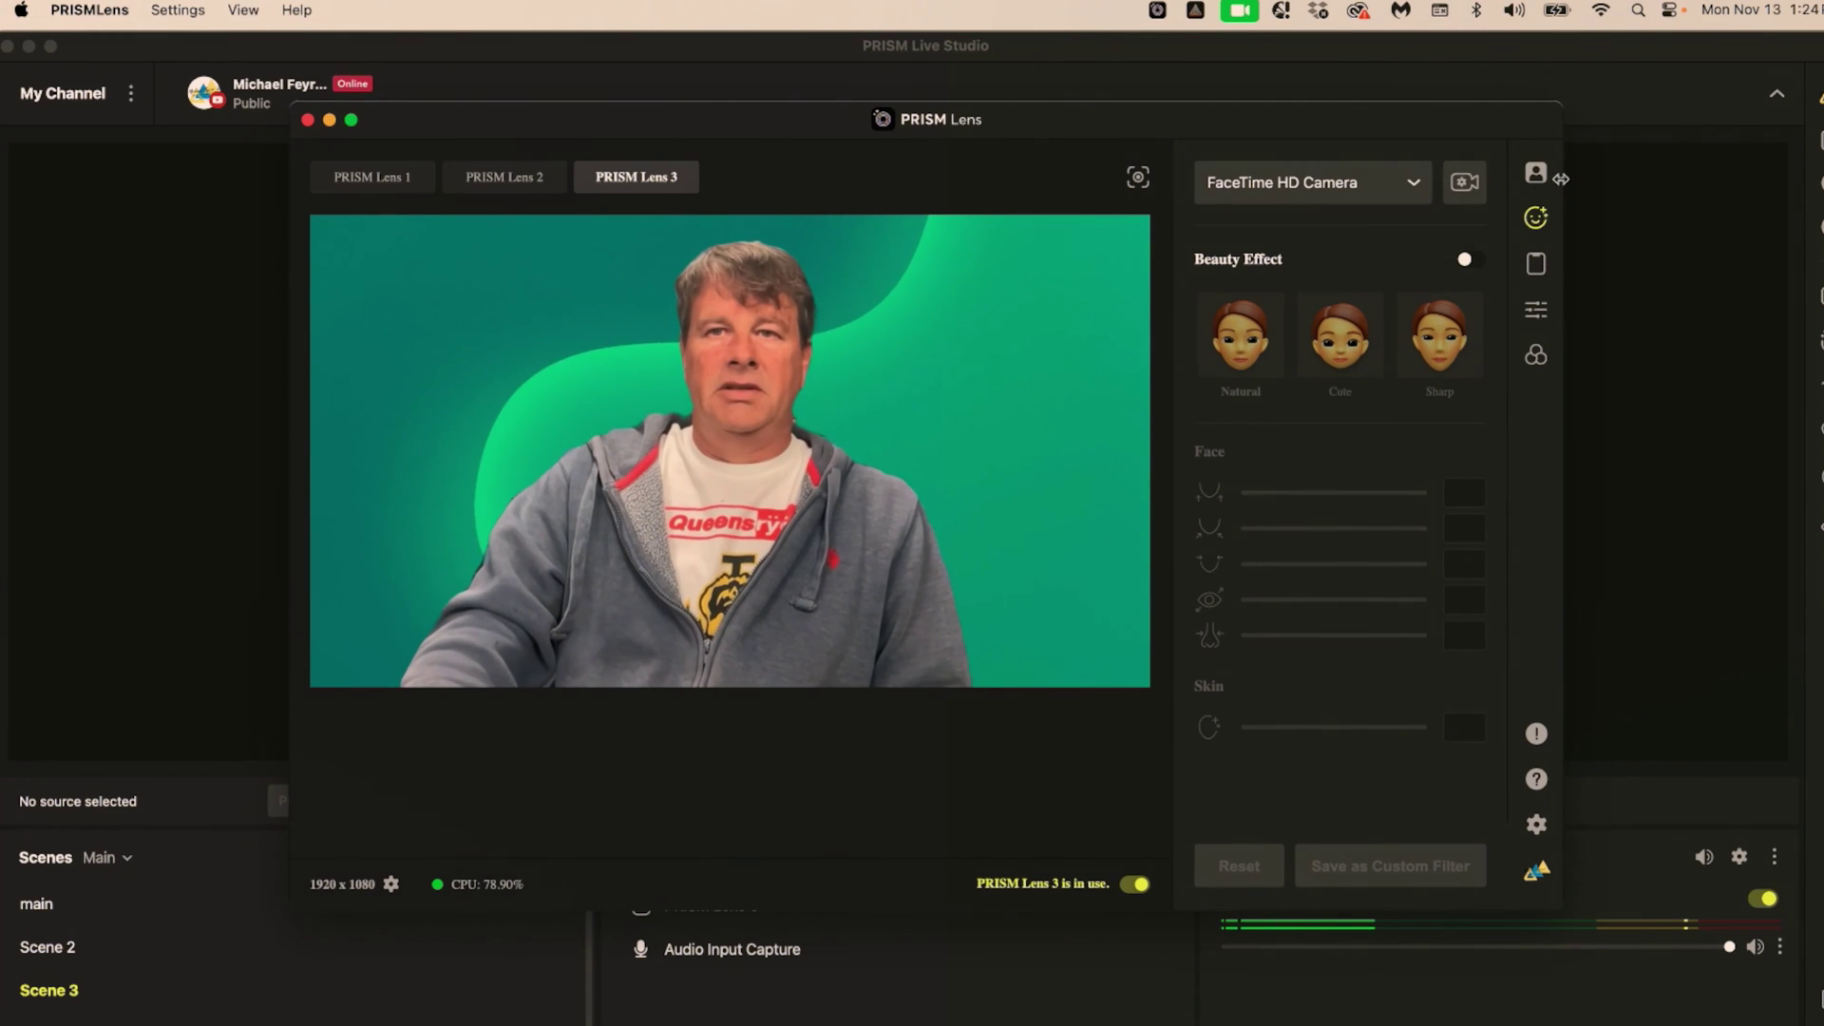
Open the virtual background options for PRISM Lens 3.
{"action": "left_click", "coordinate": [1536, 172]}
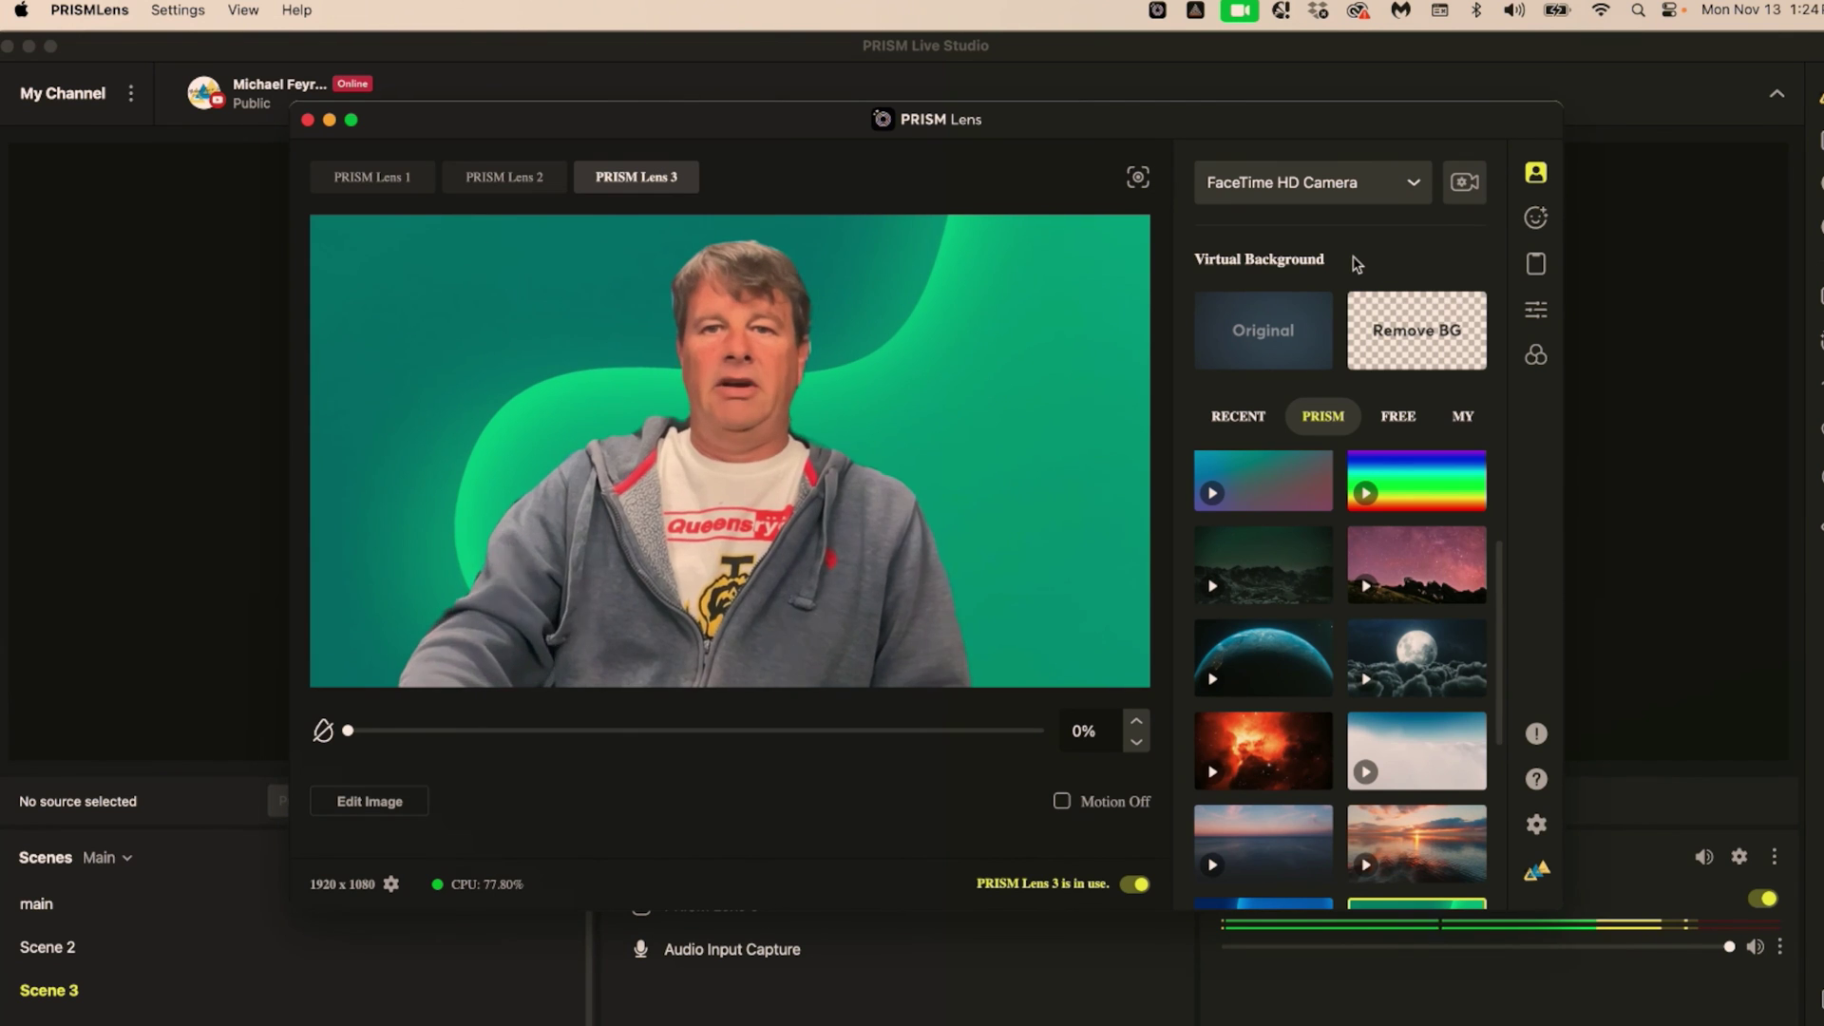